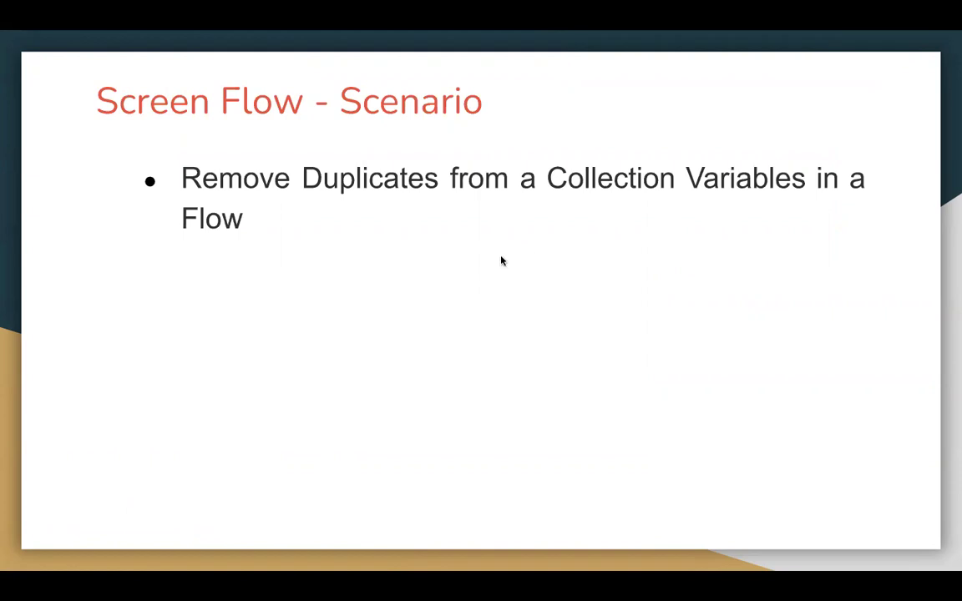
- Switch from the slides to Salesforce Setup in the browser and create a new Screen Flow
{"action": "key", "text": "ctrl+Right"}
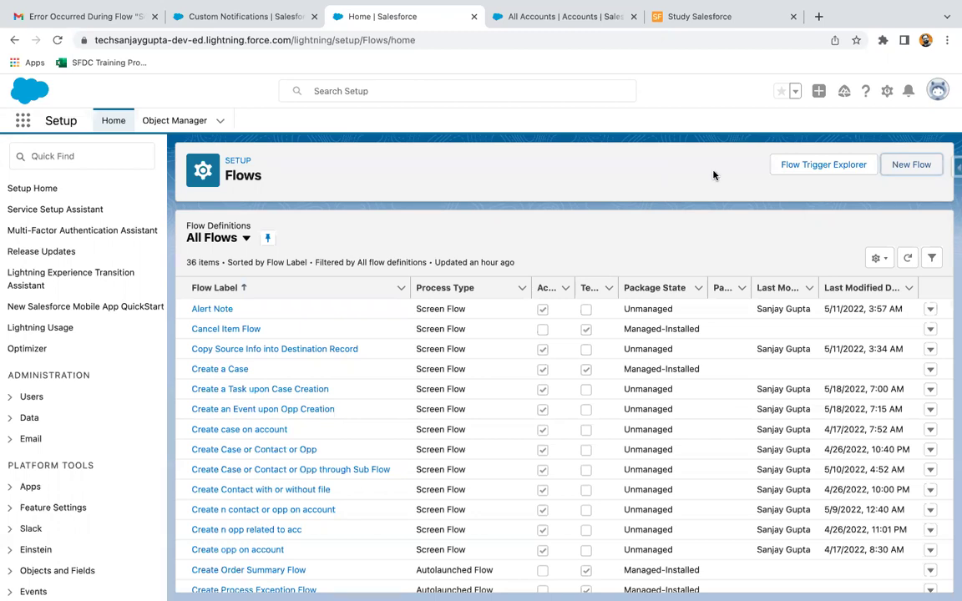
{"action": "left_click", "coordinate": [918, 164]}
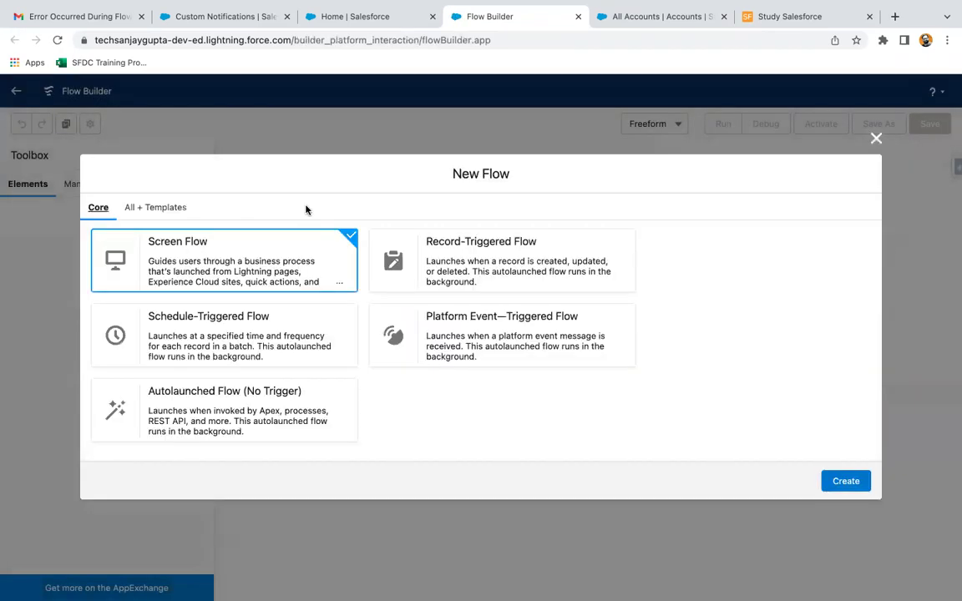
{"action": "left_click", "coordinate": [845, 481]}
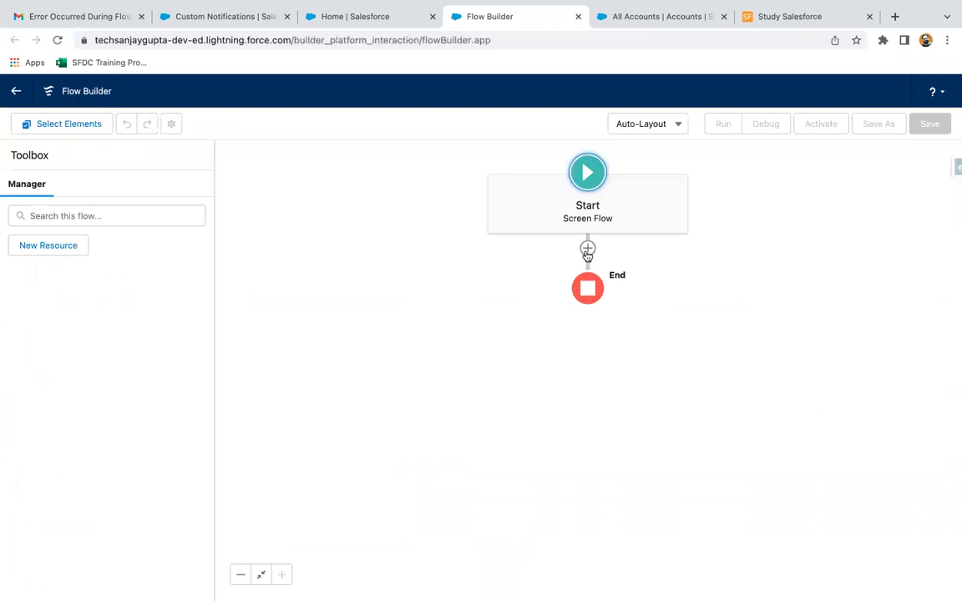
- Add a Get Records element after Start, labelled Get Accounts By Name, that retrieves records of the Account object
{"action": "left_click", "coordinate": [587, 249]}
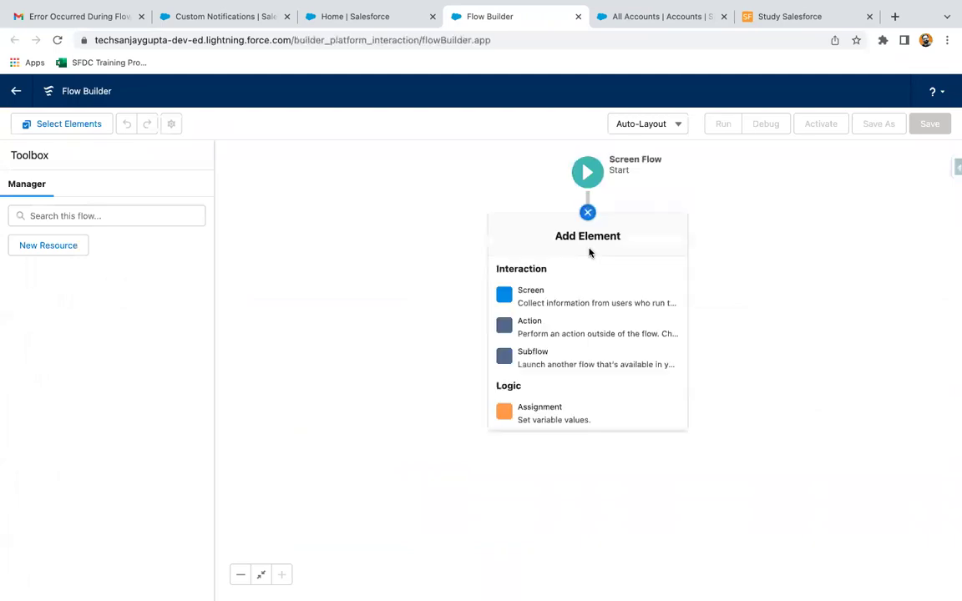
{"action": "scroll", "coordinate": [534, 358], "scroll_direction": "down", "scroll_amount": 4}
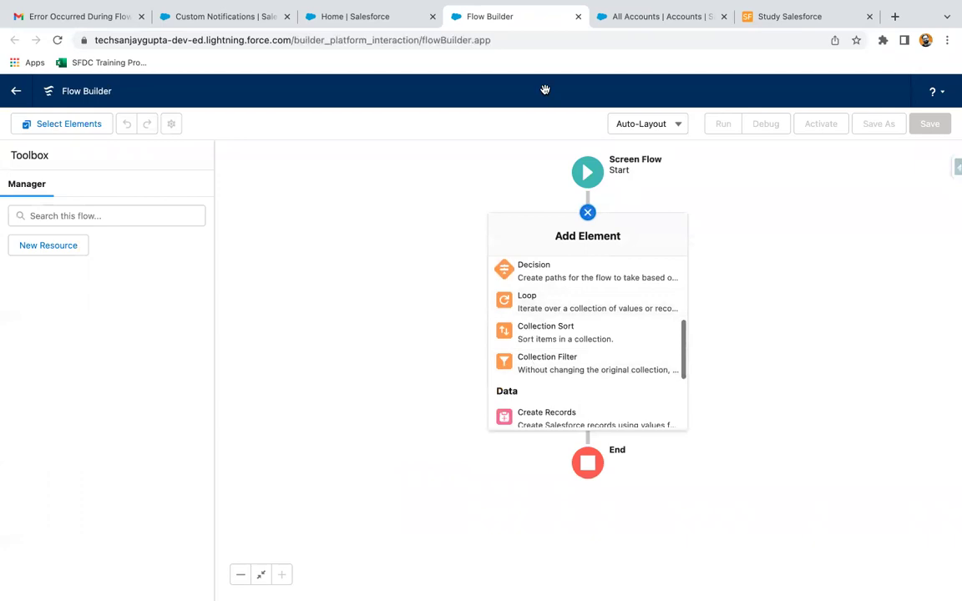
{"action": "left_click", "coordinate": [621, 15]}
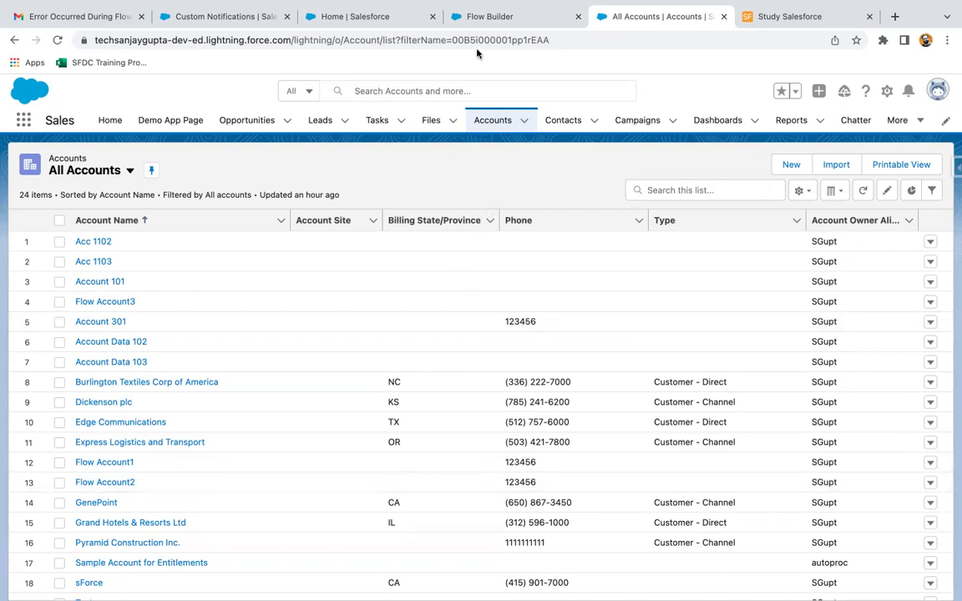
{"action": "left_click", "coordinate": [493, 17]}
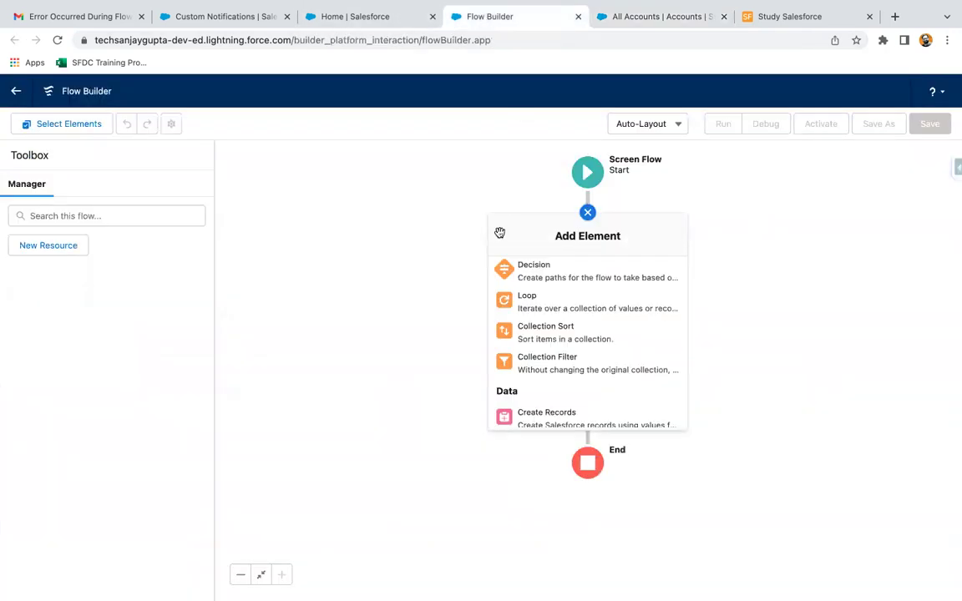
{"action": "scroll", "coordinate": [540, 365], "scroll_direction": "down", "scroll_amount": 2}
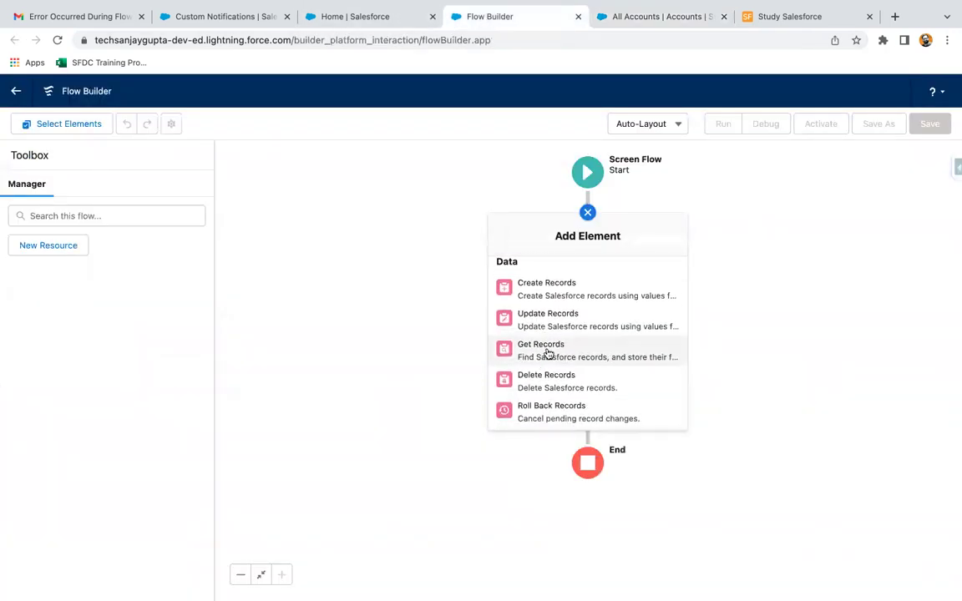
{"action": "left_click", "coordinate": [547, 354]}
{"action": "type", "text": "Ge"}
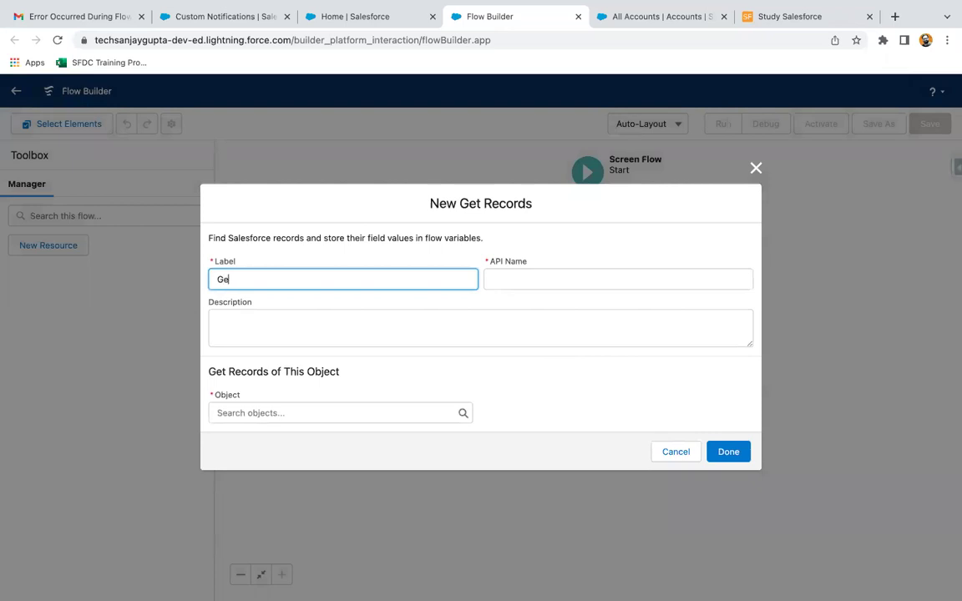
{"action": "type", "text": "t Account with Name"}
{"action": "left_click", "coordinate": [388, 409]}
{"action": "type", "text": "account"}
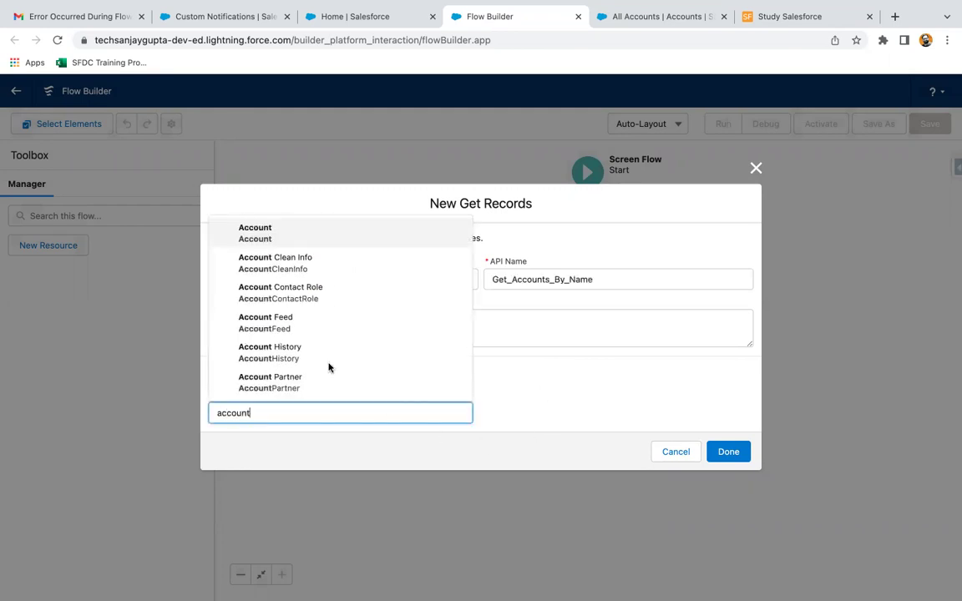
{"action": "left_click", "coordinate": [278, 239]}
- Filter the account records with the condition Name Starts With Flow
{"action": "scroll", "coordinate": [371, 333], "scroll_direction": "down", "scroll_amount": 3}
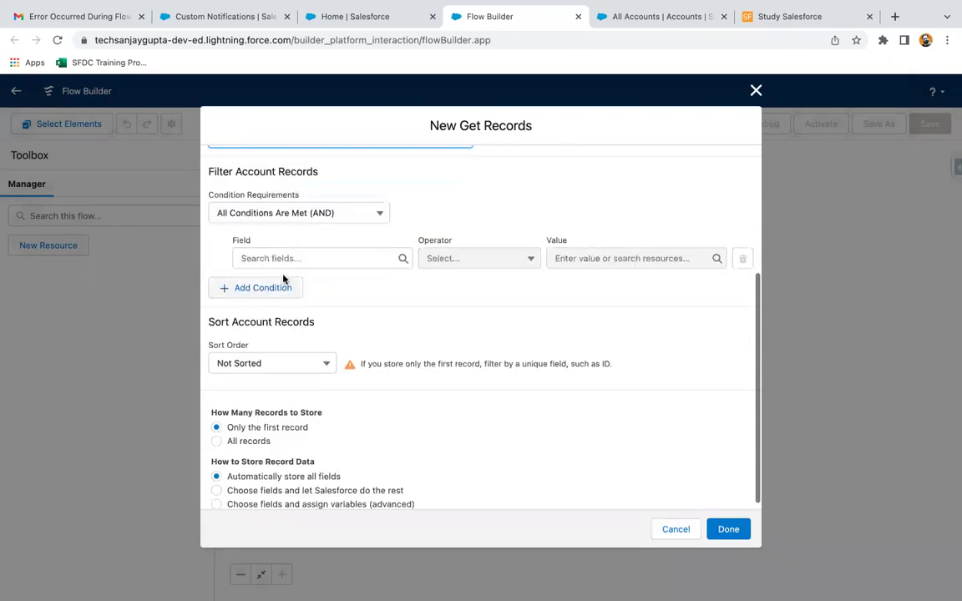
{"action": "left_click", "coordinate": [283, 259]}
{"action": "type", "text": "name"}
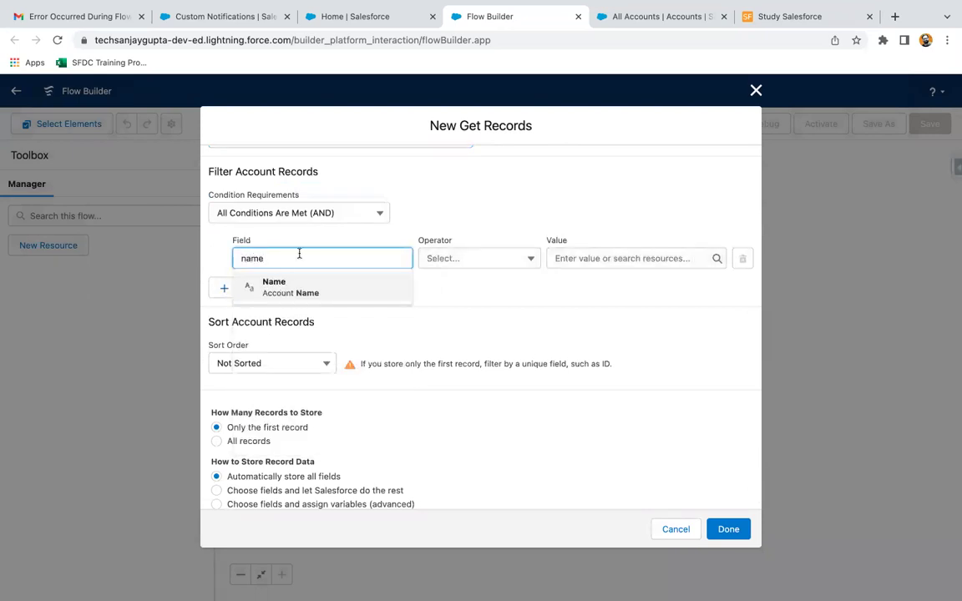
{"action": "left_click", "coordinate": [275, 287]}
{"action": "left_click", "coordinate": [455, 258]}
{"action": "left_click", "coordinate": [468, 329]}
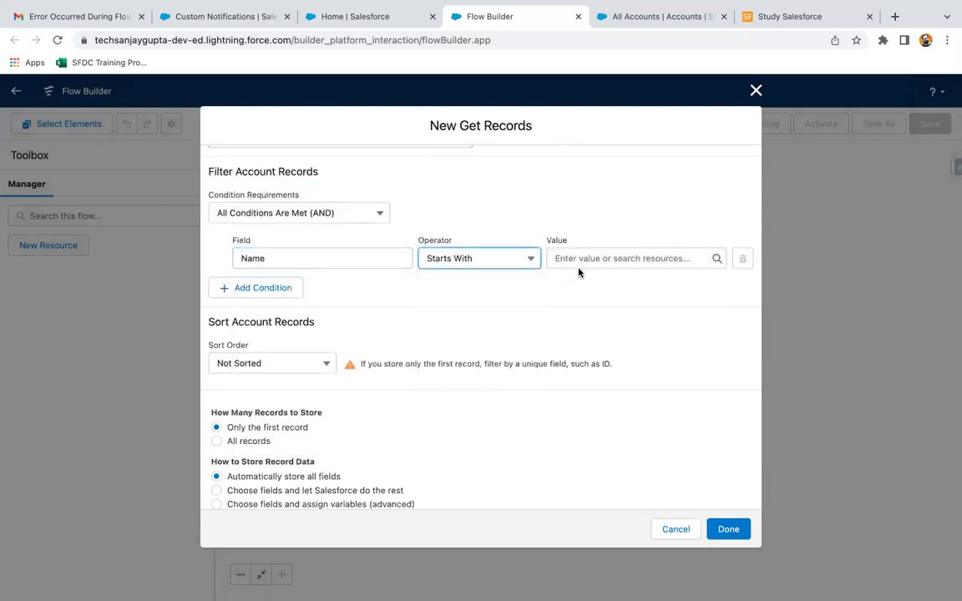
{"action": "left_click", "coordinate": [588, 259]}
{"action": "type", "text": "Flow"}
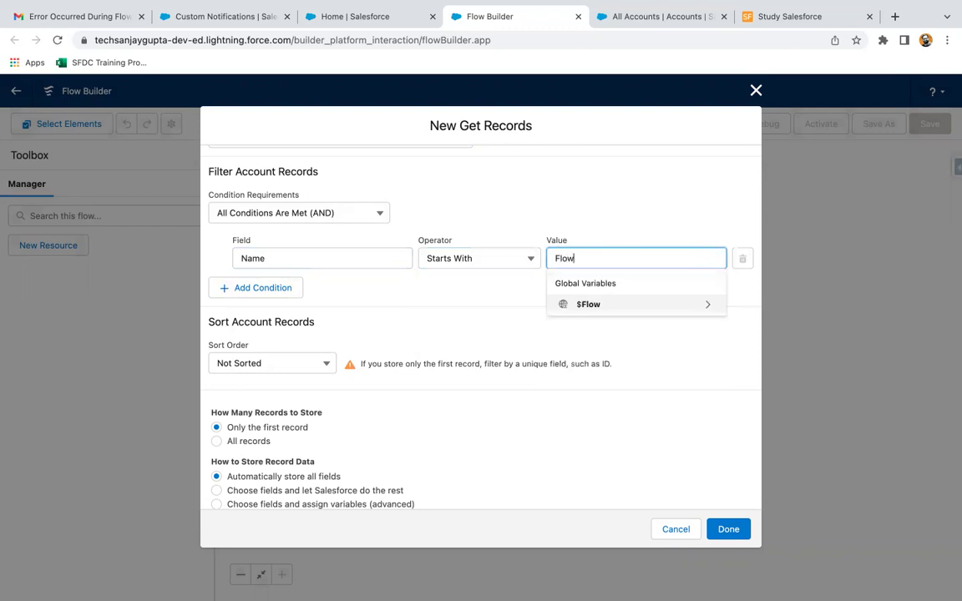
{"action": "left_click", "coordinate": [521, 303]}
- Set the name-based Get Records element to store all records and finish it
{"action": "scroll", "coordinate": [367, 359], "scroll_direction": "down", "scroll_amount": 1}
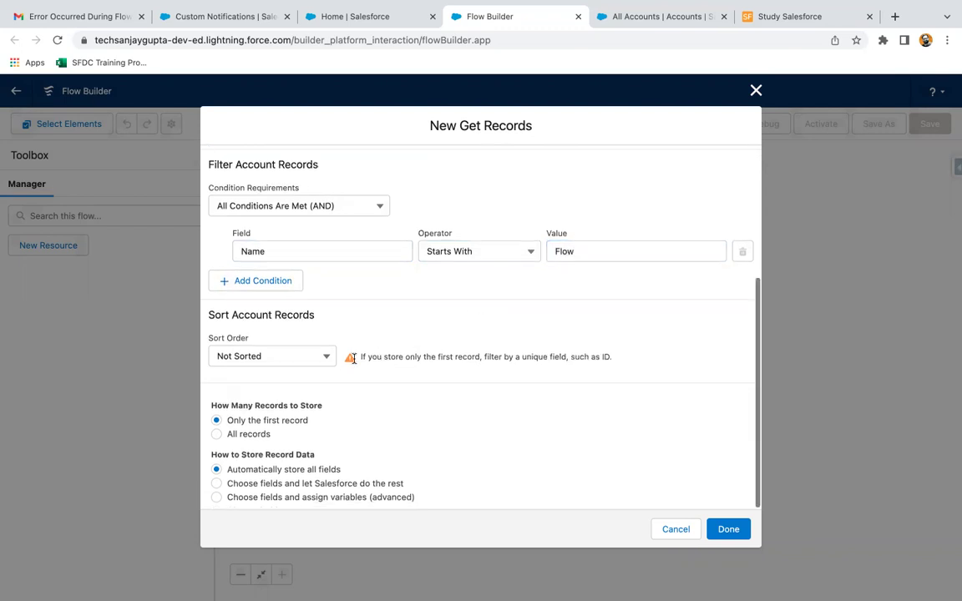
{"action": "left_click", "coordinate": [247, 435]}
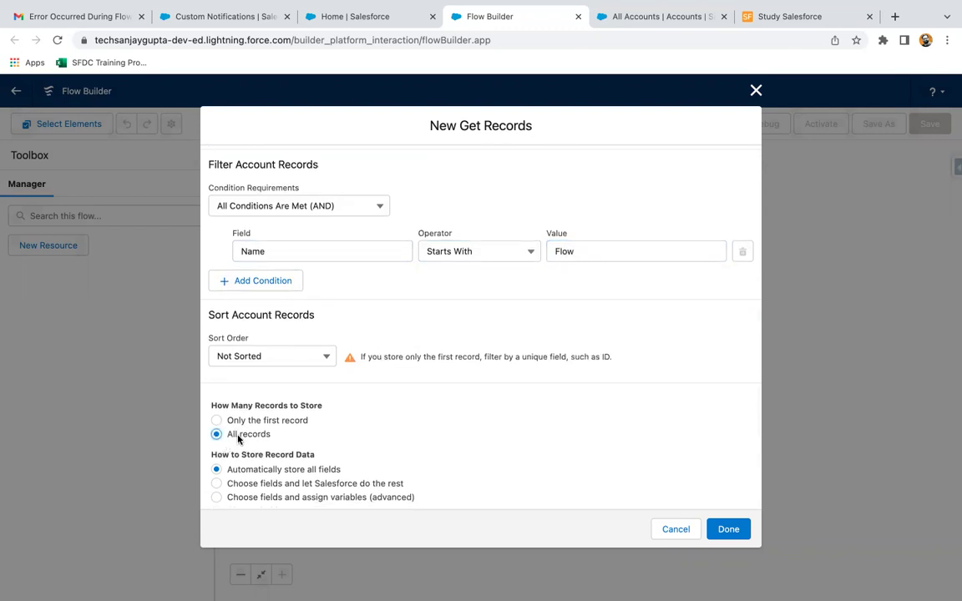
{"action": "left_click", "coordinate": [728, 529]}
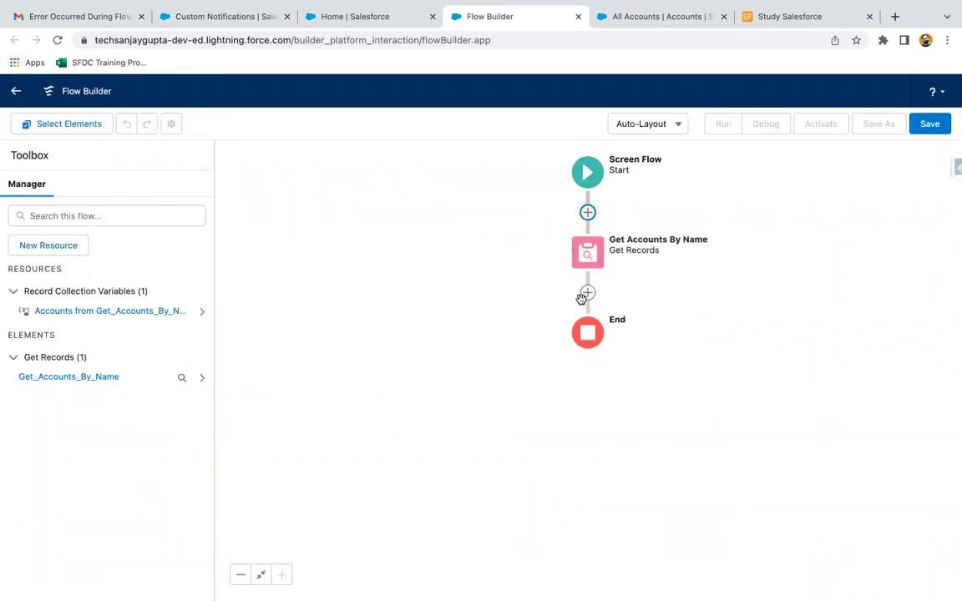
- Add a Get Records element after Get Accounts By Name, labelled Get Account By Phone, for the Account object
{"action": "left_click", "coordinate": [587, 293]}
{"action": "scroll", "coordinate": [552, 384], "scroll_direction": "down", "scroll_amount": 6}
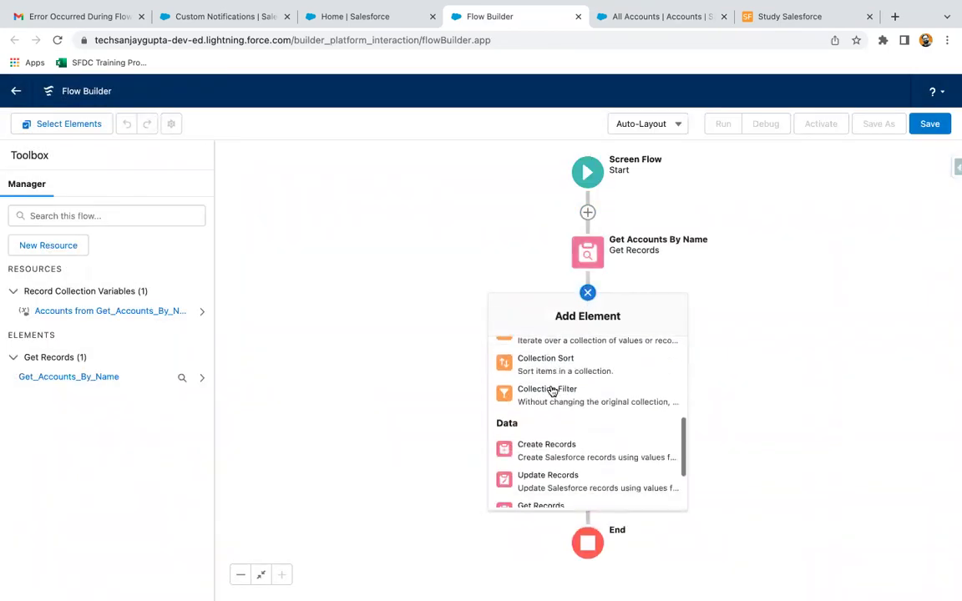
{"action": "left_click", "coordinate": [548, 432]}
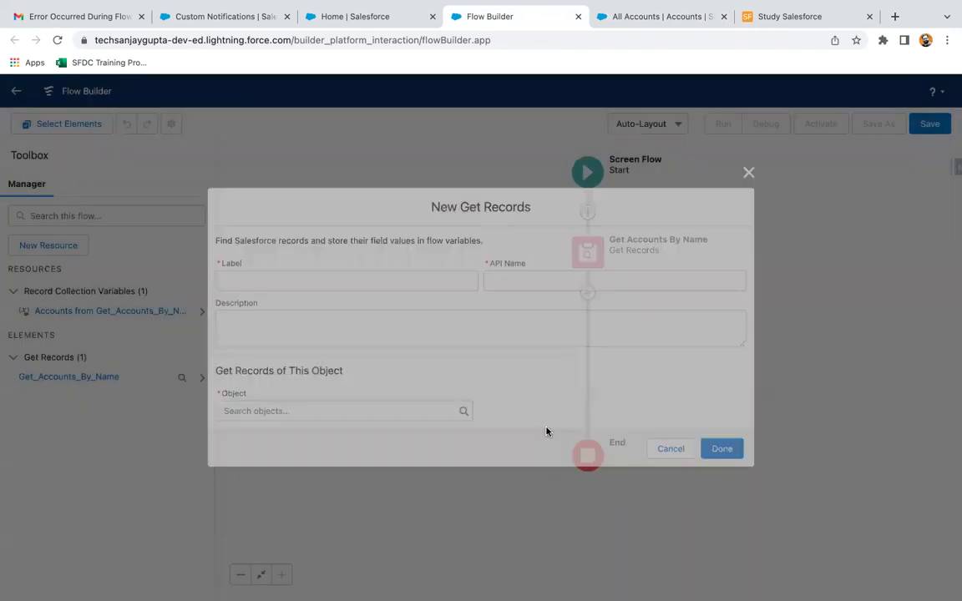
{"action": "type", "text": "Get Accou"}
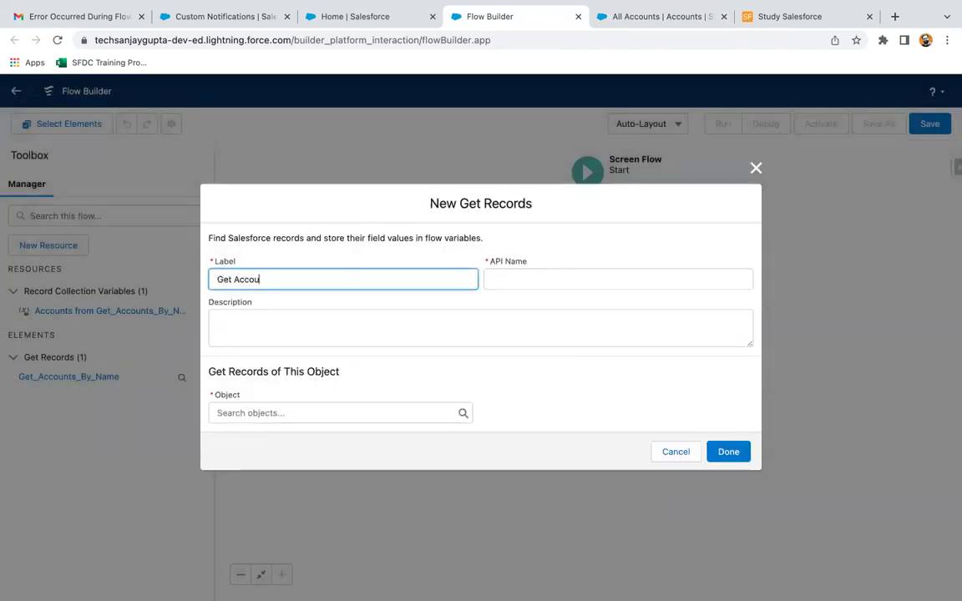
{"action": "type", "text": "nt By Phone"}
{"action": "left_click", "coordinate": [253, 413]}
{"action": "type", "text": "acc"}
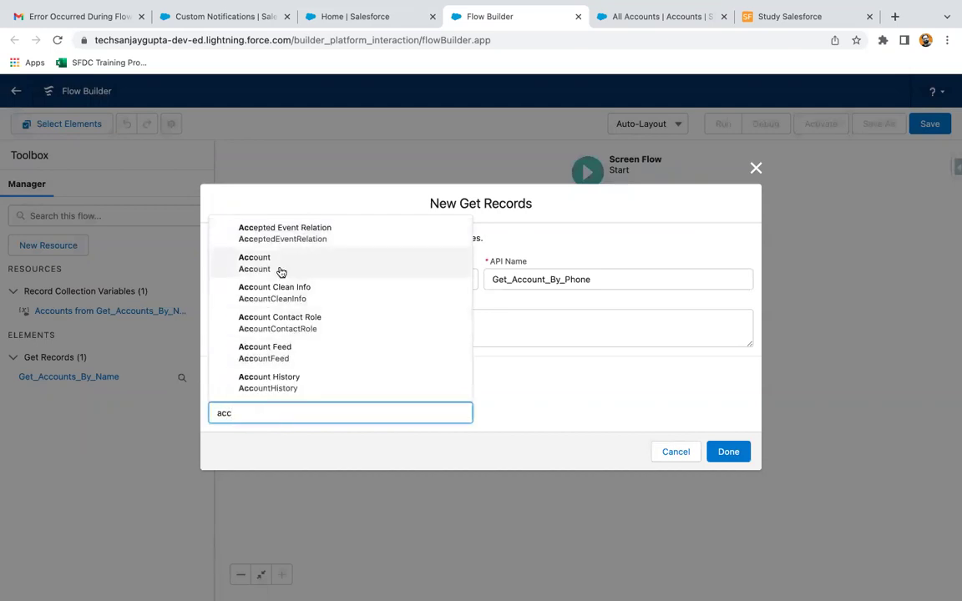
{"action": "left_click", "coordinate": [311, 268]}
- Filter the accounts where Phone Equals the test phone number, and store all matching records
{"action": "scroll", "coordinate": [498, 309], "scroll_direction": "down", "scroll_amount": 5}
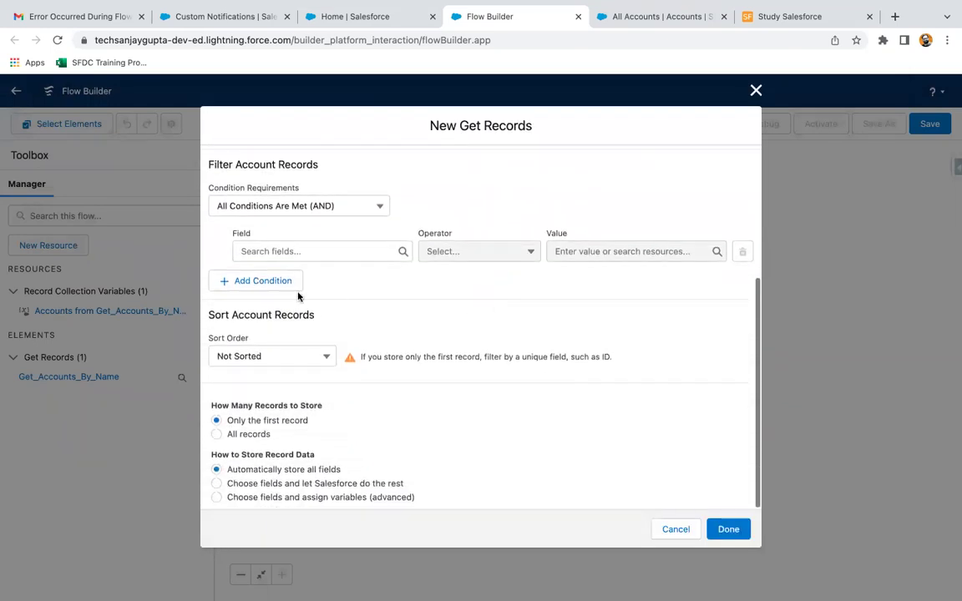
{"action": "left_click", "coordinate": [287, 250]}
{"action": "type", "text": "phone"}
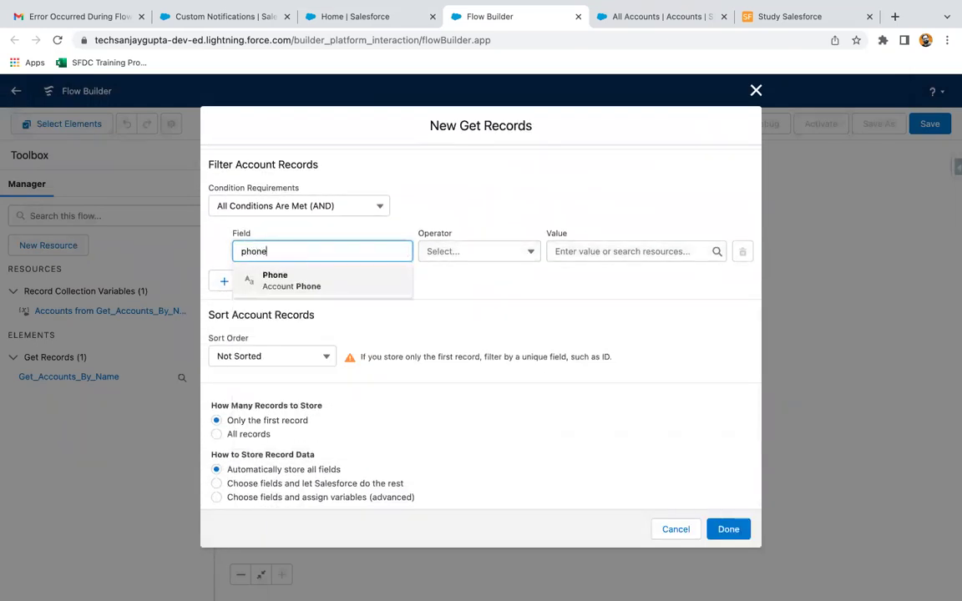
{"action": "left_click", "coordinate": [286, 274]}
{"action": "left_click", "coordinate": [576, 253]}
{"action": "type", "text": "123456"}
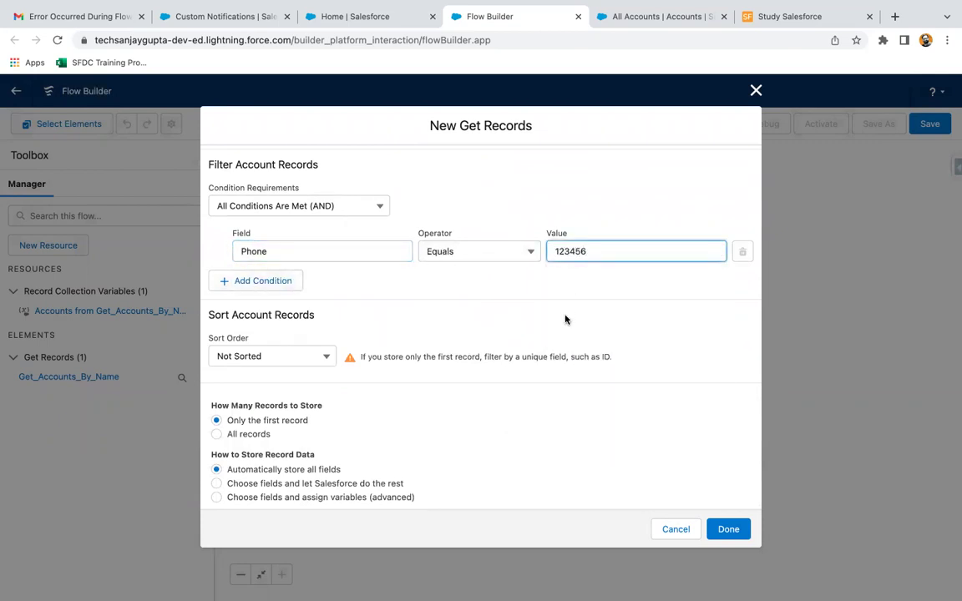
{"action": "left_click", "coordinate": [564, 320]}
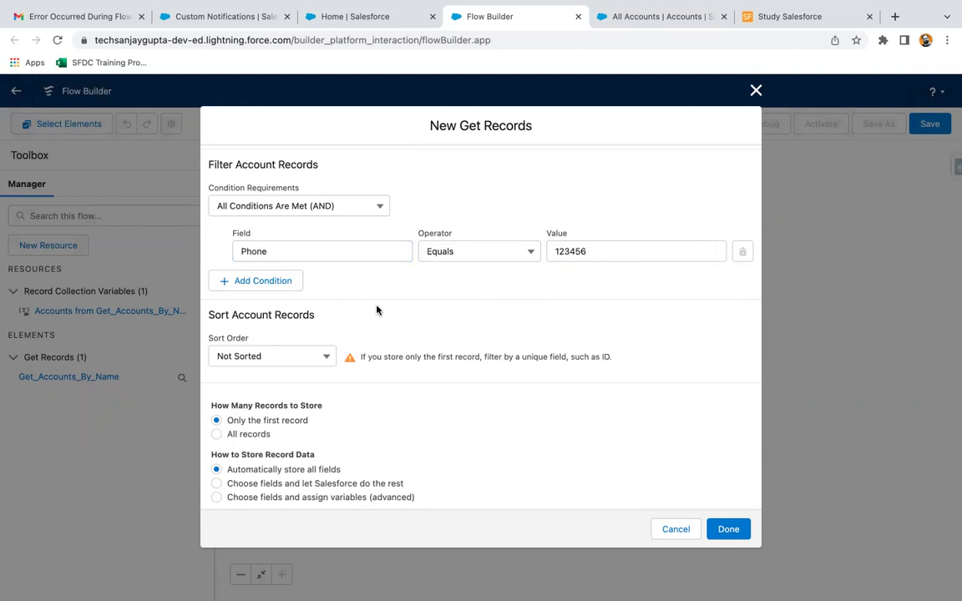
{"action": "left_click", "coordinate": [214, 435]}
{"action": "left_click", "coordinate": [727, 529]}
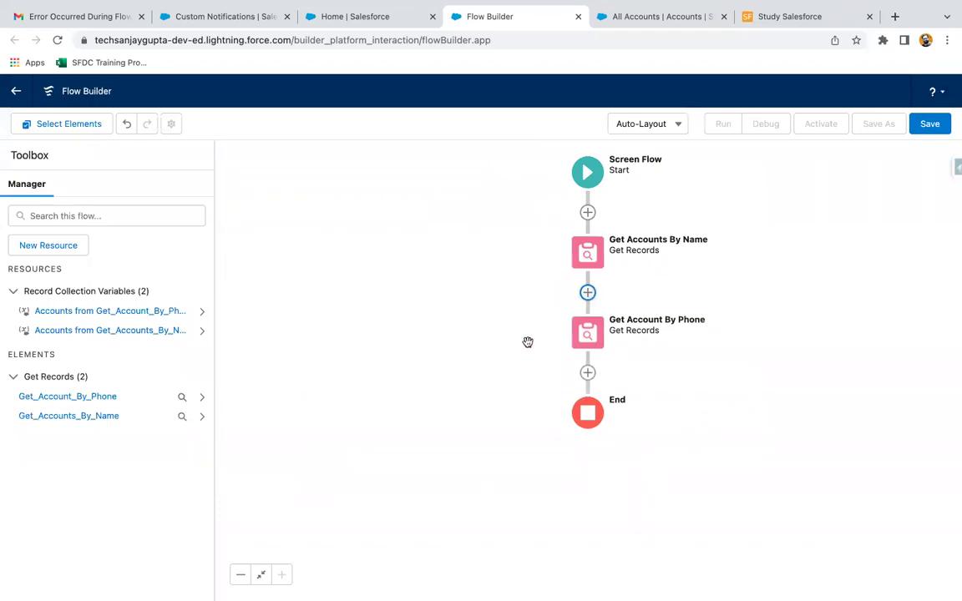
- Create a variable resource named accounts with data type Record and object Account, allowing multiple values
{"action": "left_click", "coordinate": [67, 247]}
{"action": "left_click", "coordinate": [230, 283]}
{"action": "left_click", "coordinate": [250, 309]}
{"action": "left_click", "coordinate": [241, 308]}
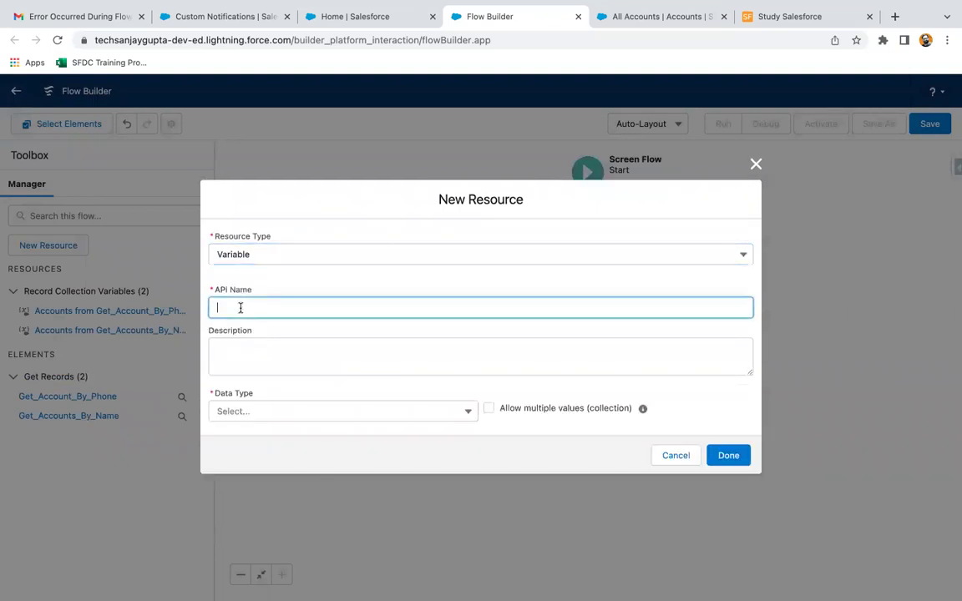
{"action": "left_click", "coordinate": [238, 412]}
{"action": "left_click", "coordinate": [251, 252]}
{"action": "left_click", "coordinate": [256, 409]}
{"action": "type", "text": "acc"}
{"action": "left_click", "coordinate": [262, 264]}
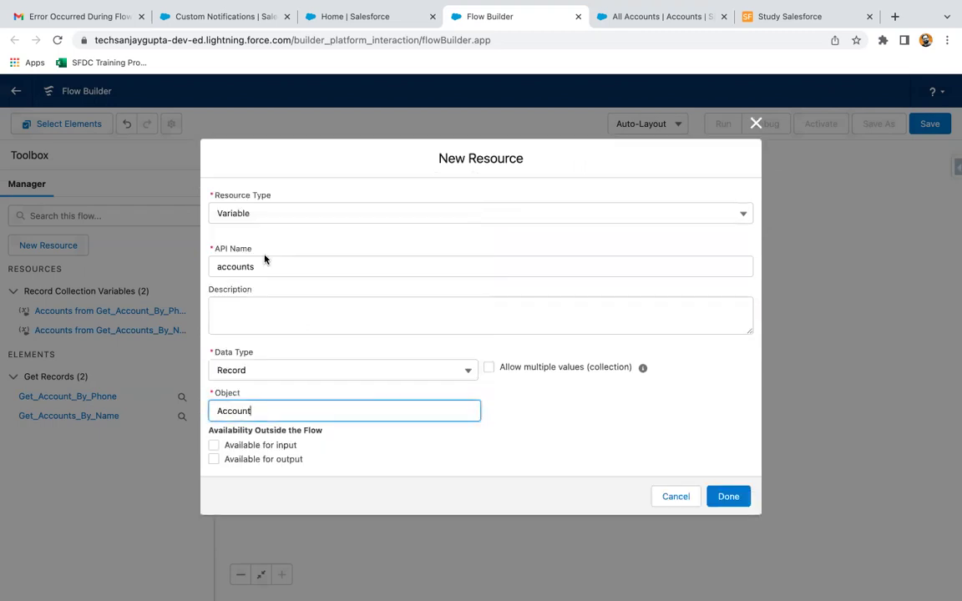
{"action": "left_click", "coordinate": [488, 367]}
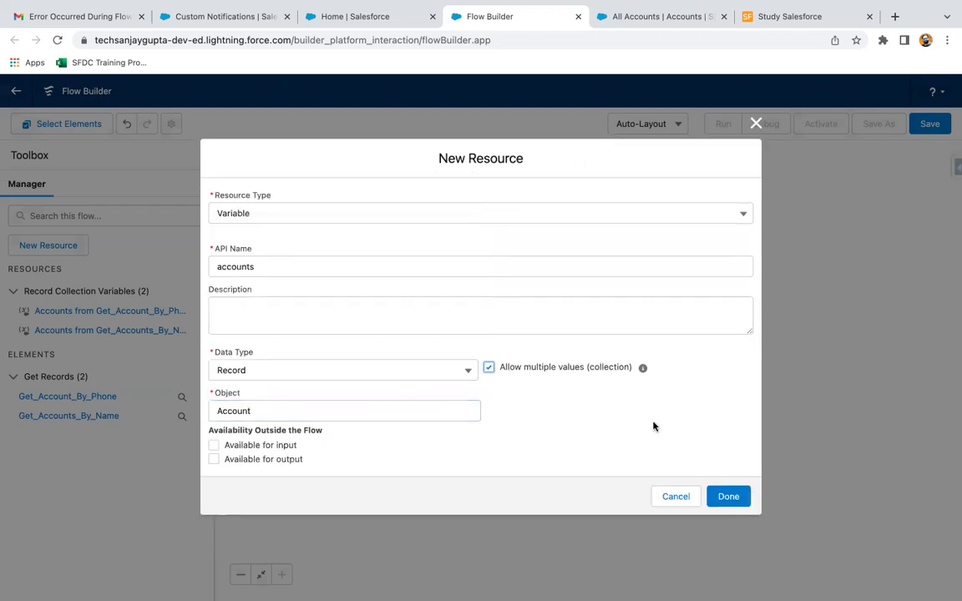
{"action": "left_click", "coordinate": [727, 497]}
- Add an Assignment element labelled Merge Accounts after Get Account By Phone
{"action": "left_click", "coordinate": [587, 373]}
{"action": "scroll", "coordinate": [584, 484], "scroll_direction": "down", "scroll_amount": 3}
{"action": "scroll", "coordinate": [584, 484], "scroll_direction": "down", "scroll_amount": 1}
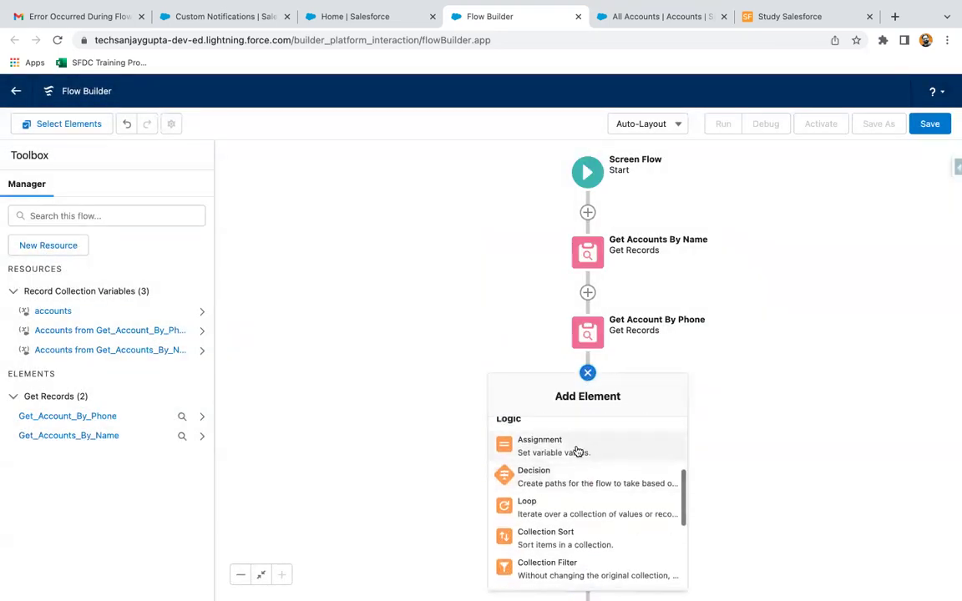
{"action": "left_click", "coordinate": [576, 449]}
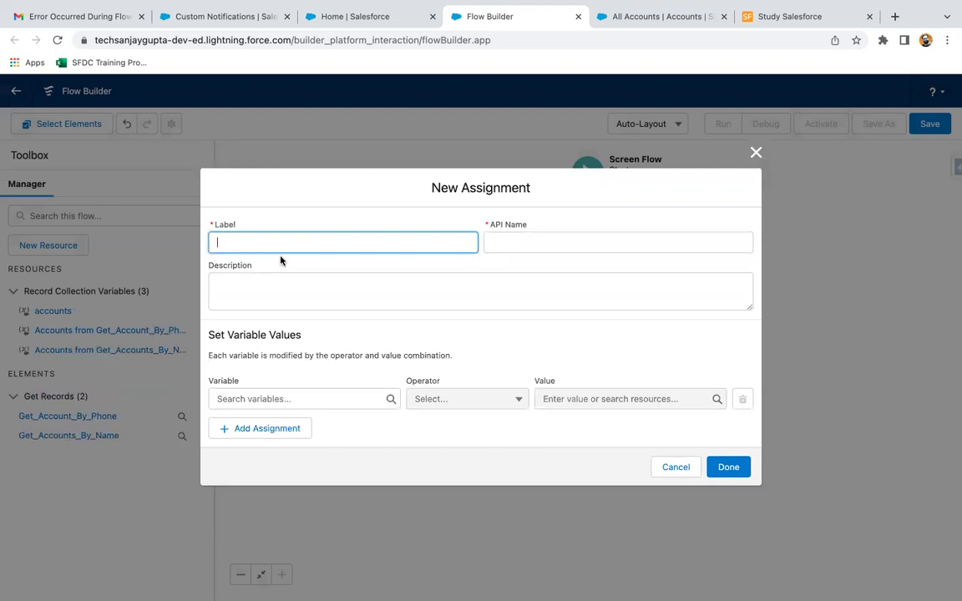
{"action": "type", "text": "Merge Accounts"}
- Assign the accounts variable with operator Add and the value Accounts from Get_Accounts_By_Name
{"action": "left_click", "coordinate": [251, 398]}
{"action": "type", "text": "accounts}"}
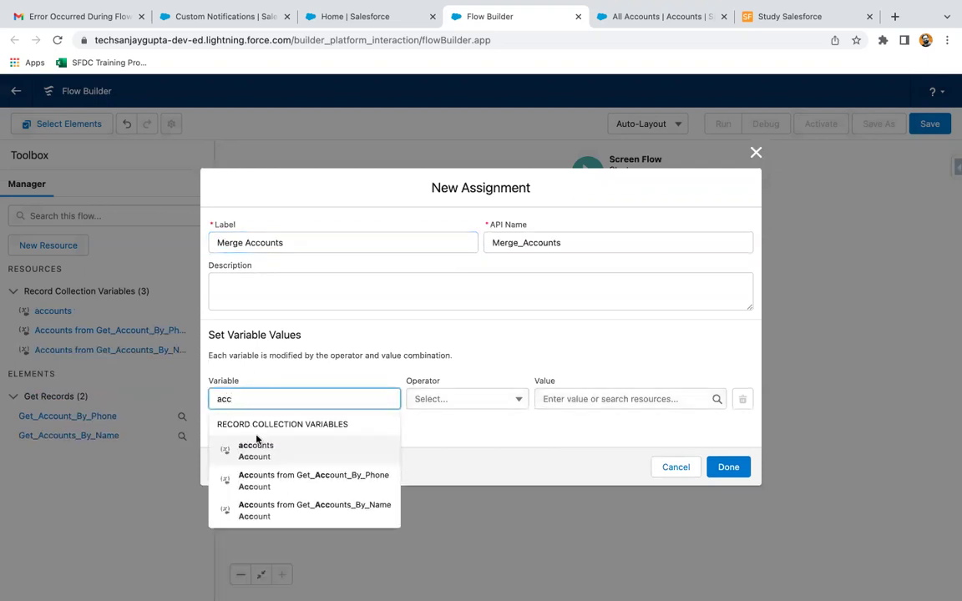
{"action": "left_click", "coordinate": [256, 444]}
{"action": "left_click", "coordinate": [411, 404]}
{"action": "left_click", "coordinate": [438, 446]}
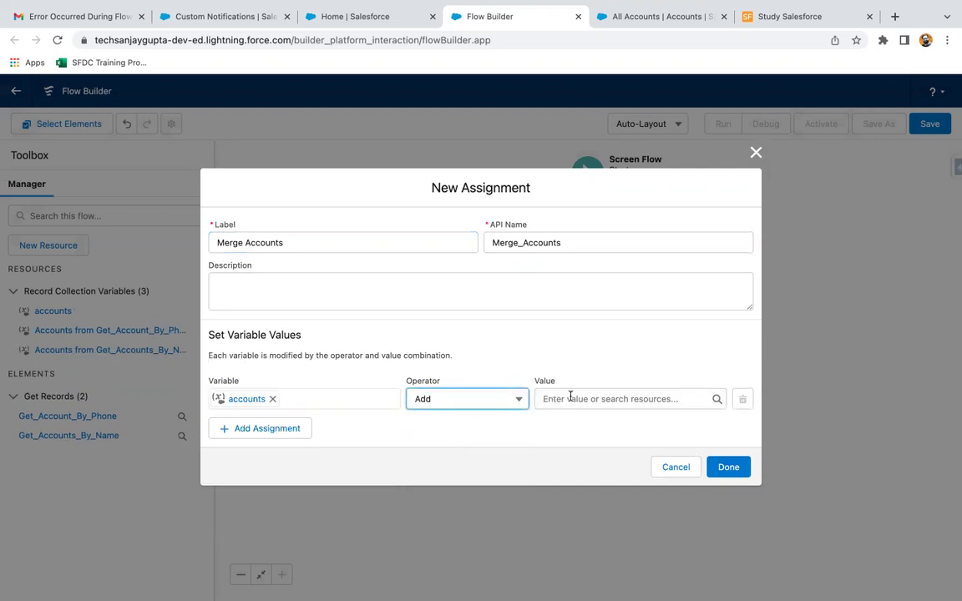
{"action": "left_click", "coordinate": [570, 398]}
{"action": "type", "text": "get"}
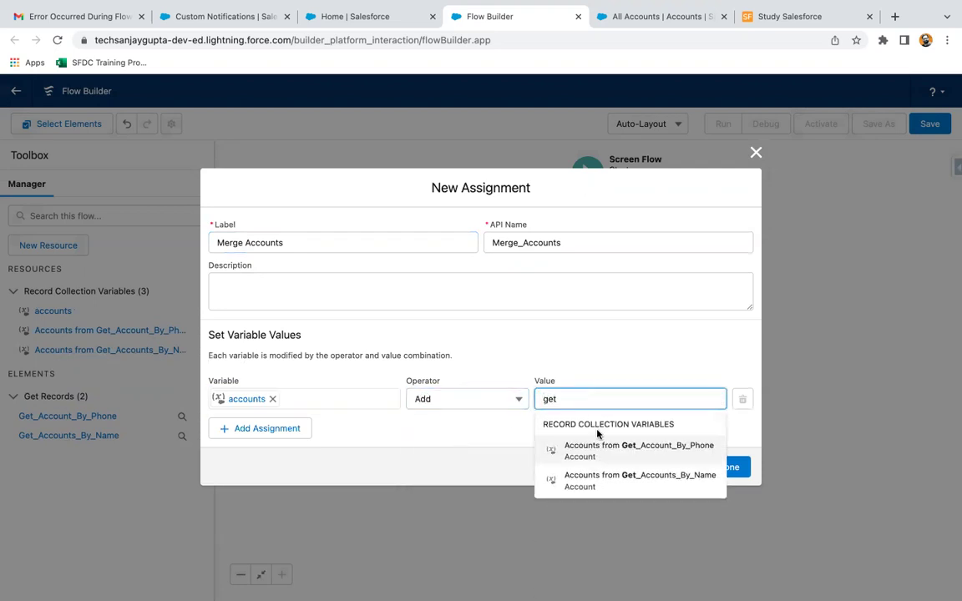
{"action": "left_click", "coordinate": [629, 477]}
- Add a second assignment row in Merge Accounts for the accounts variable with operator Add
{"action": "left_click", "coordinate": [288, 429]}
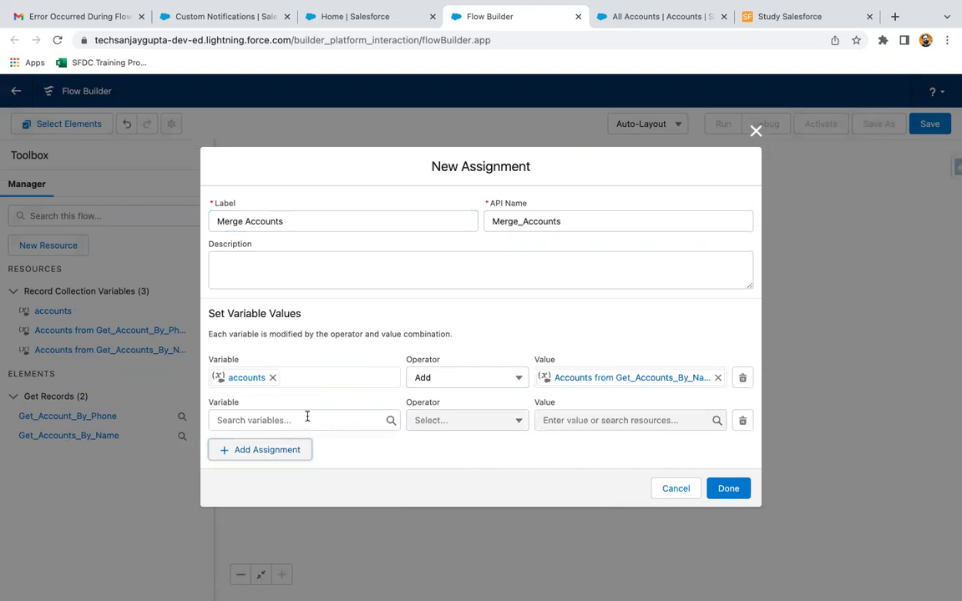
{"action": "left_click", "coordinate": [307, 417]}
{"action": "type", "text": "accounts}"}
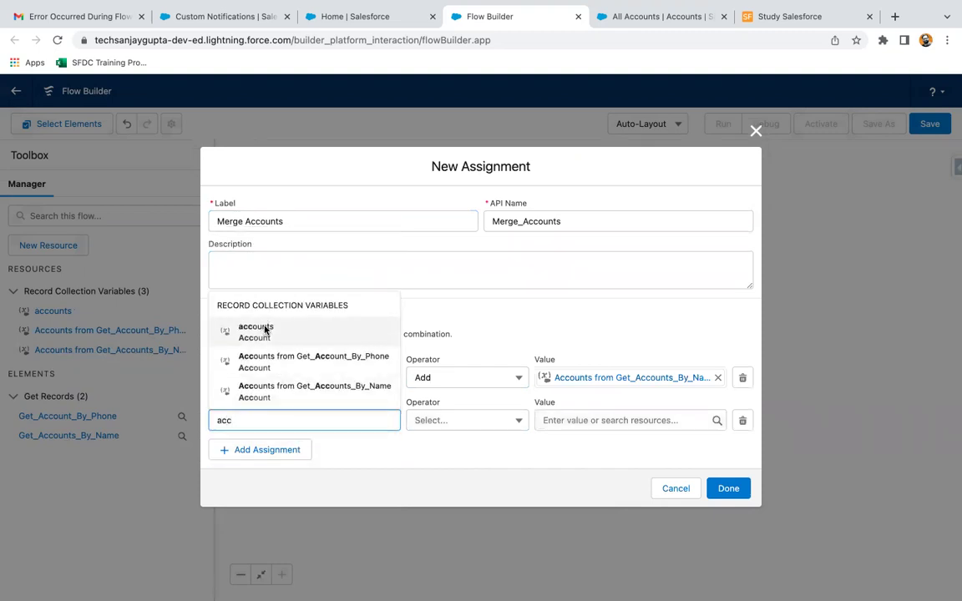
{"action": "left_click", "coordinate": [265, 330]}
{"action": "left_click", "coordinate": [456, 421]}
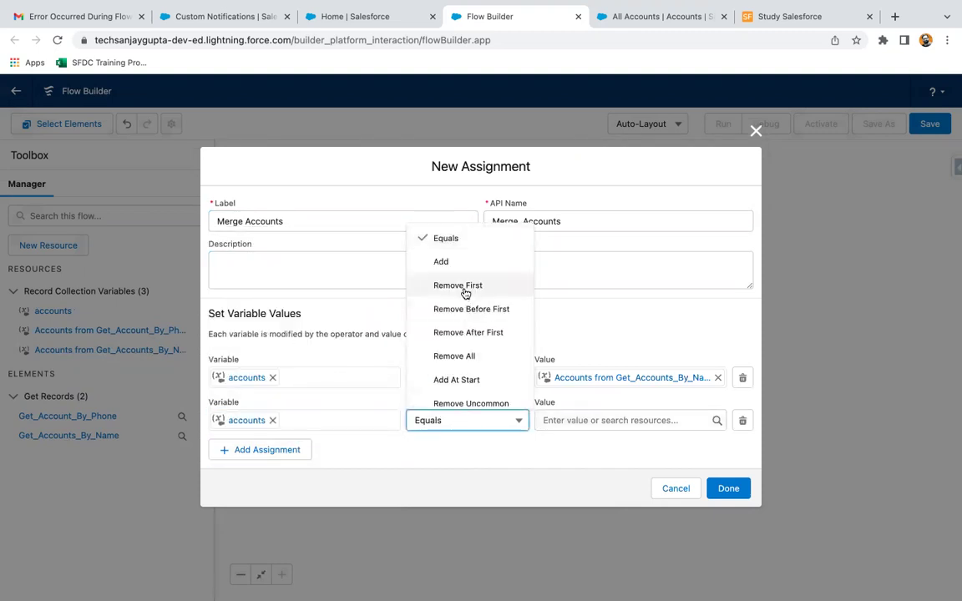
{"action": "left_click", "coordinate": [441, 261]}
- Set the second row's value to Accounts from Get_Account_By_Phone and finish the Merge Accounts assignment
{"action": "left_click", "coordinate": [592, 422]}
{"action": "type", "text": "accont"}
{"action": "key", "text": "BackSpace"}
{"action": "key", "text": "BackSpace"}
{"action": "key", "text": "BackSpace"}
{"action": "key", "text": "BackSpace"}
{"action": "key", "text": "BackSpace"}
{"action": "key", "text": "BackSpace"}
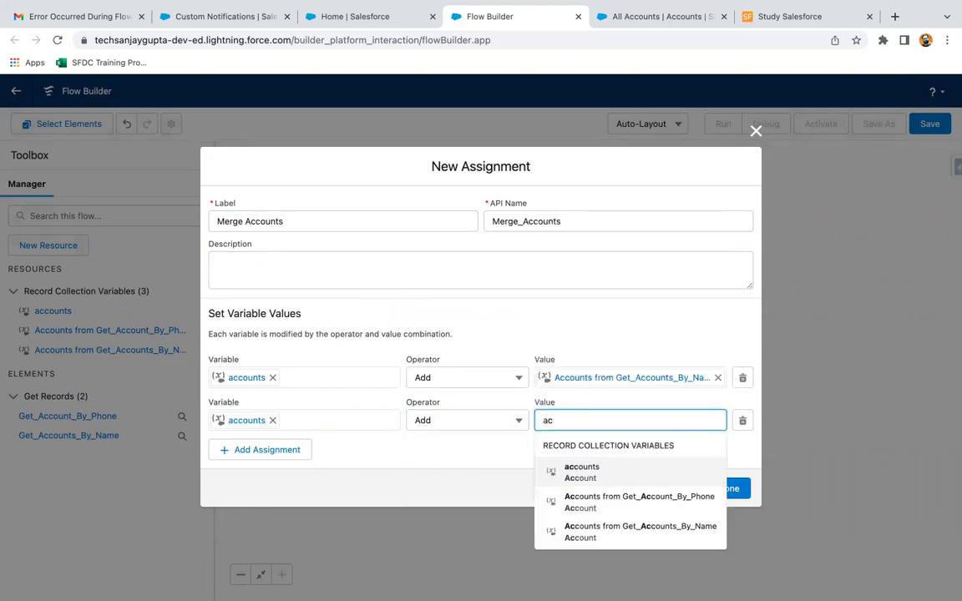
{"action": "type", "text": "get"}
{"action": "left_click", "coordinate": [645, 473]}
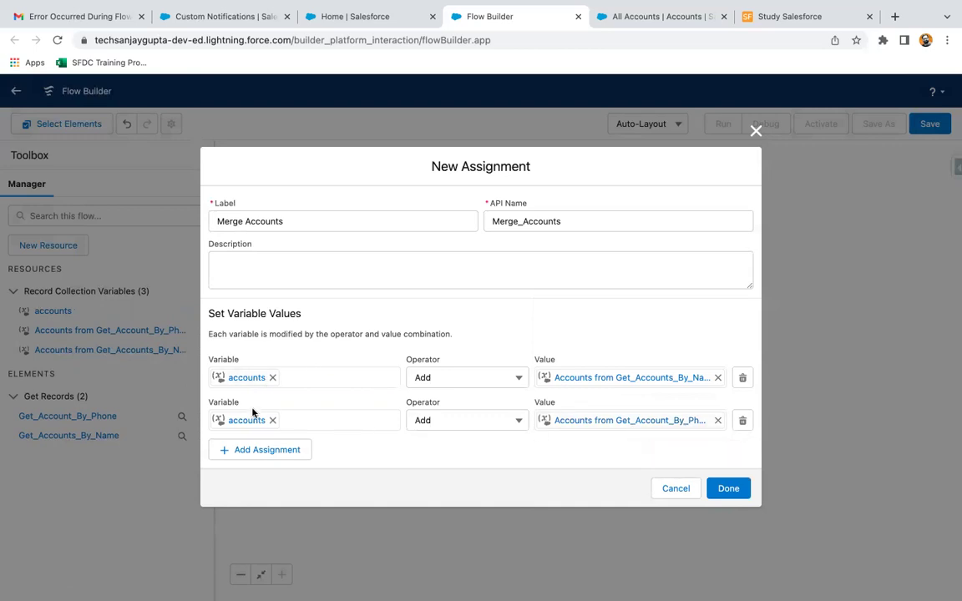
{"action": "left_click", "coordinate": [715, 489]}
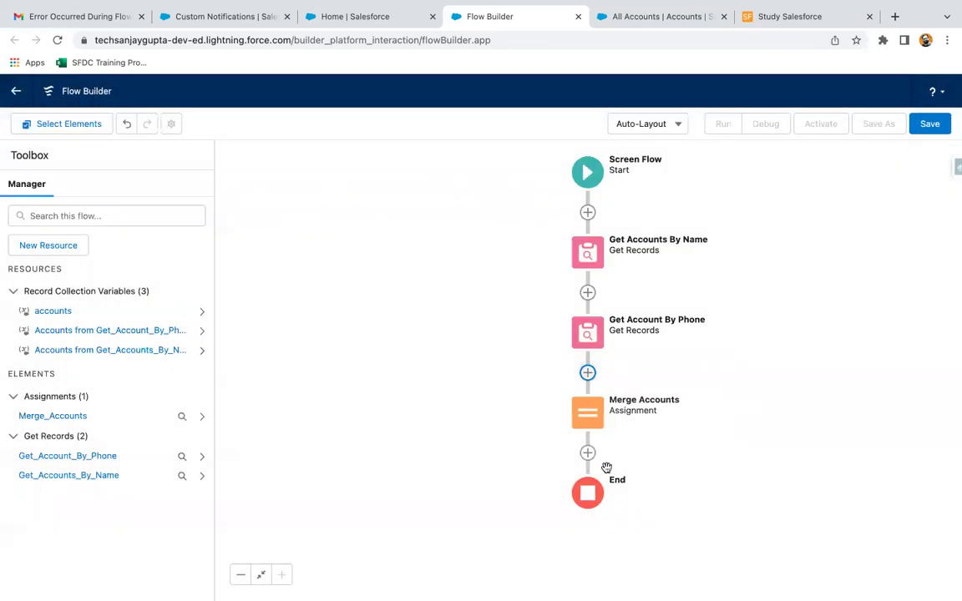
- Add a screen labelled account Ids after Merge Accounts, with a Display Text component named displayaccids showing {!accounts}
{"action": "left_click", "coordinate": [587, 454]}
{"action": "left_click", "coordinate": [583, 559]}
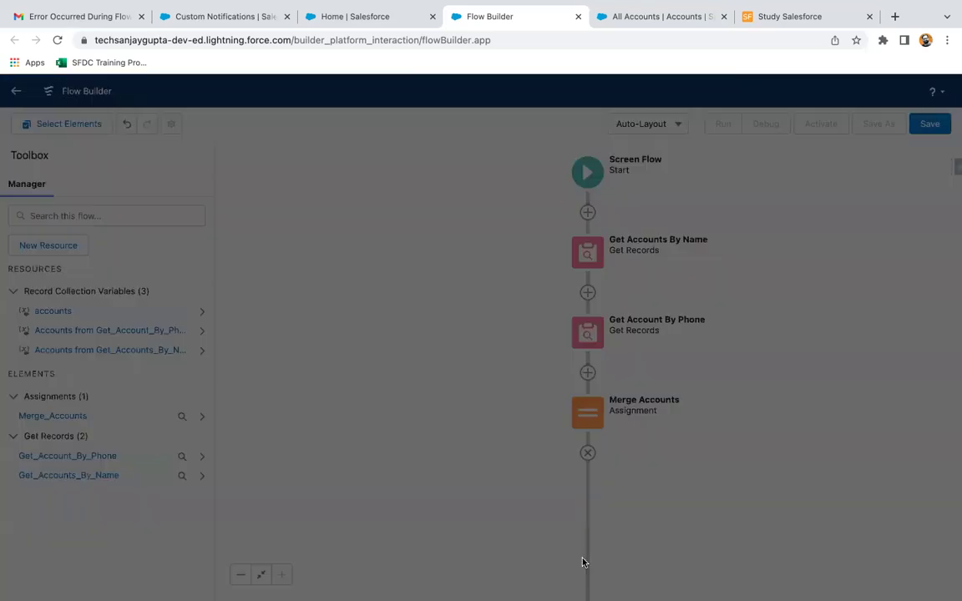
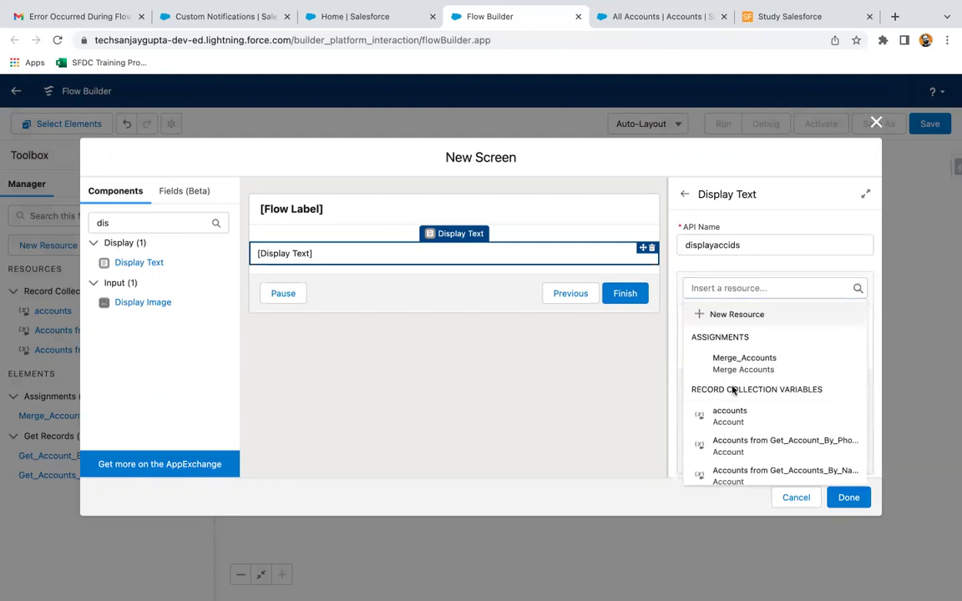
{"action": "type", "text": "acc"}
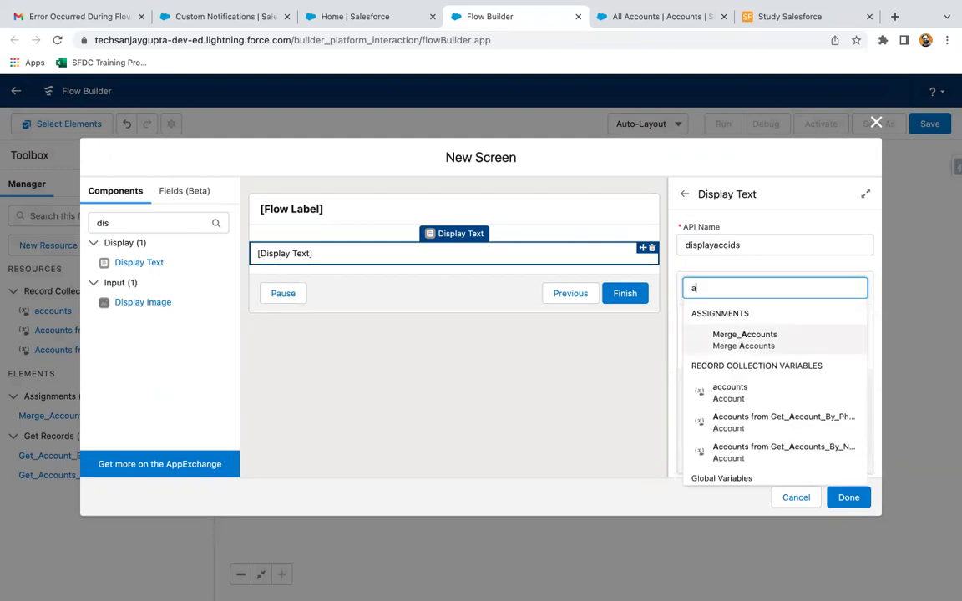
{"action": "left_click", "coordinate": [747, 387]}
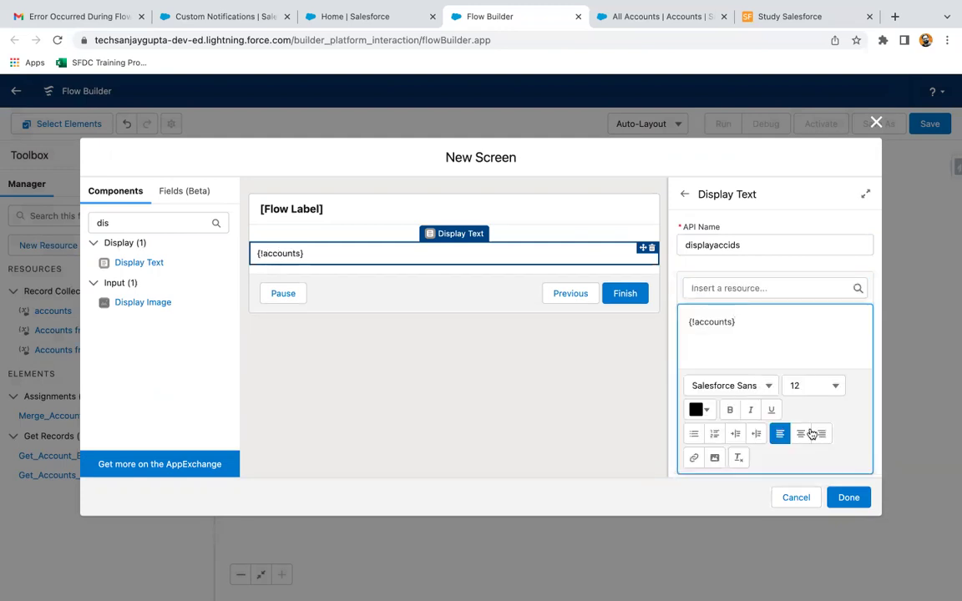
{"action": "left_click", "coordinate": [848, 498]}
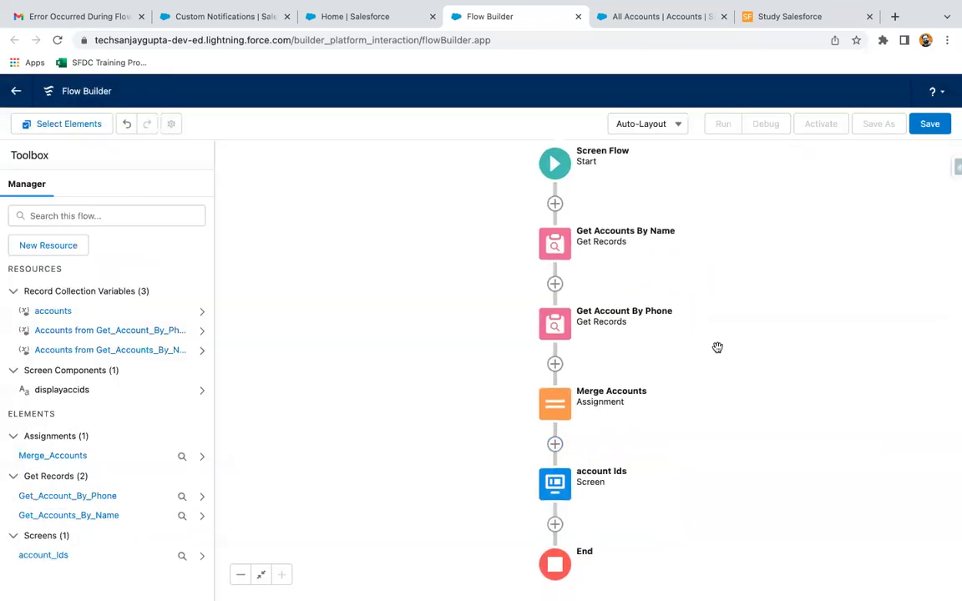
- Save the flow with the label Deduplicate a collection and run it in debug mode
{"action": "left_click", "coordinate": [929, 124]}
{"action": "type", "text": "Dup"}
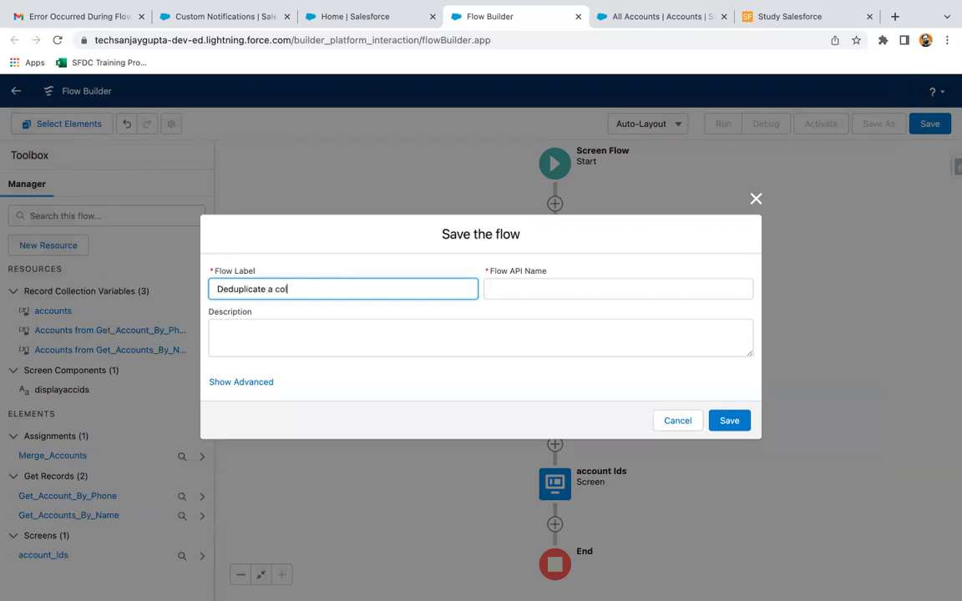
{"action": "left_click", "coordinate": [718, 422]}
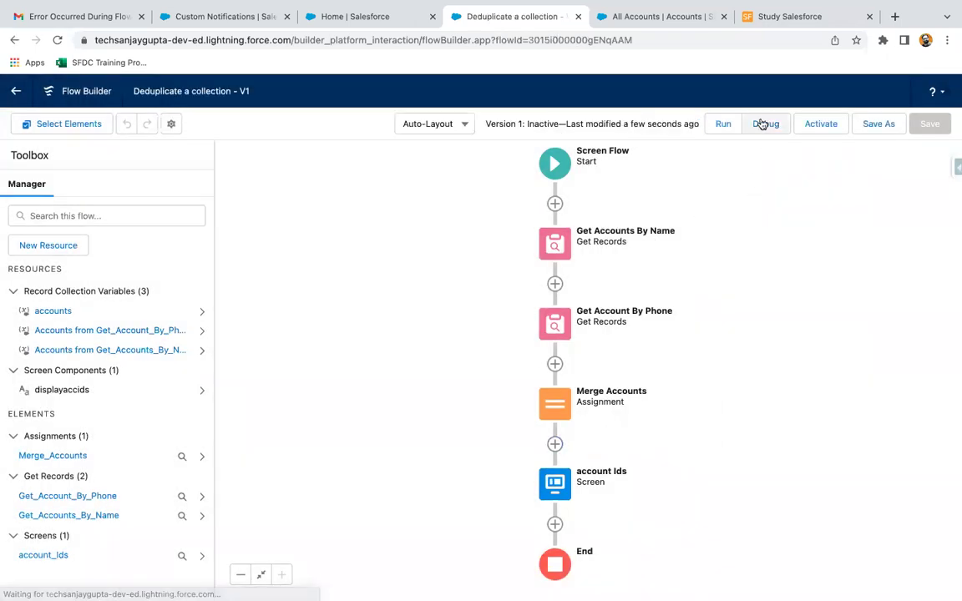
{"action": "left_click", "coordinate": [762, 125]}
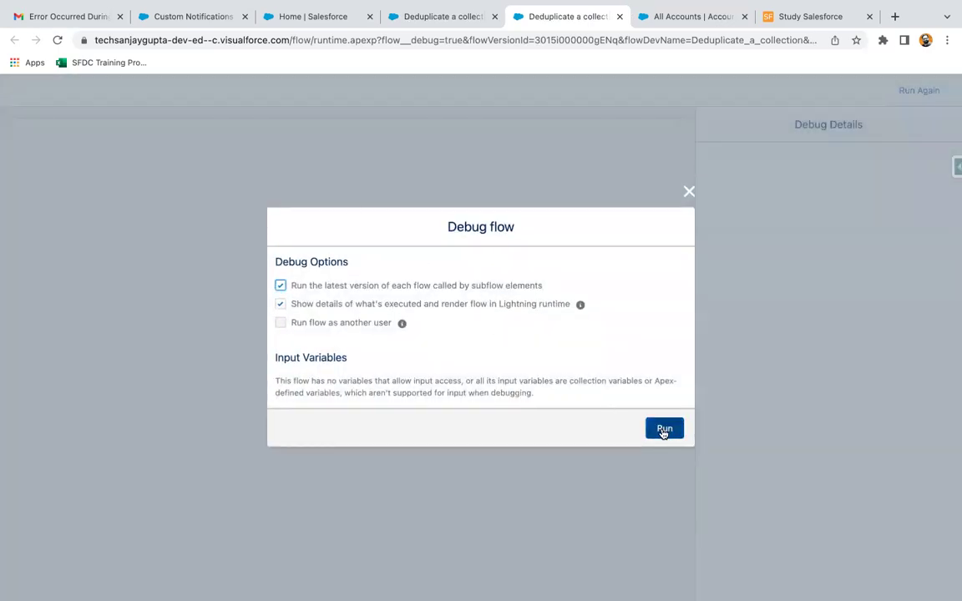
{"action": "left_click", "coordinate": [664, 428]}
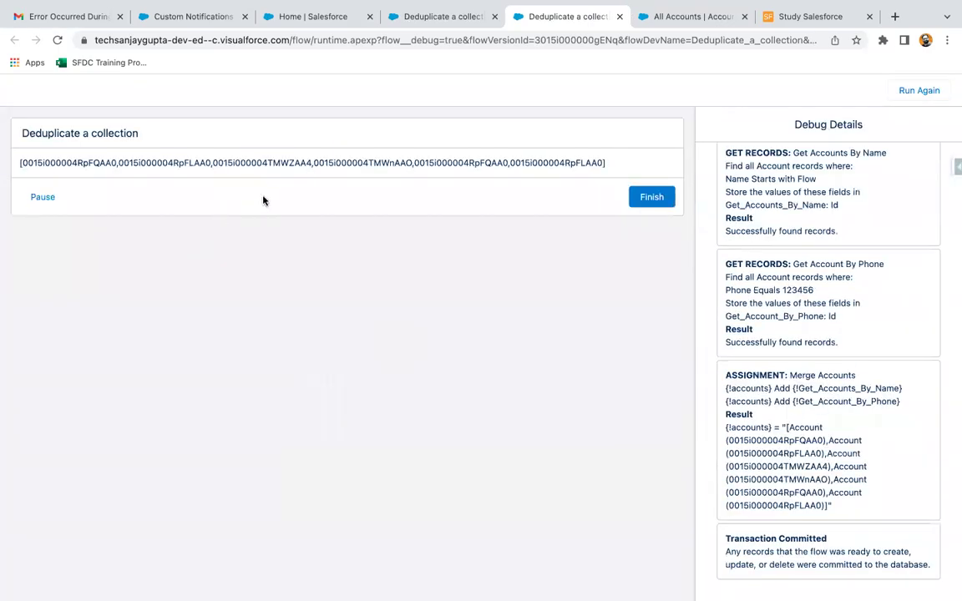
- Search the debug page for repeats of the first account ID in the displayed collection
{"action": "double_click", "coordinate": [81, 162]}
{"action": "left_click", "coordinate": [97, 200]}
{"action": "left_click_drag", "start_coordinate": [21, 163], "coordinate": [108, 167]}
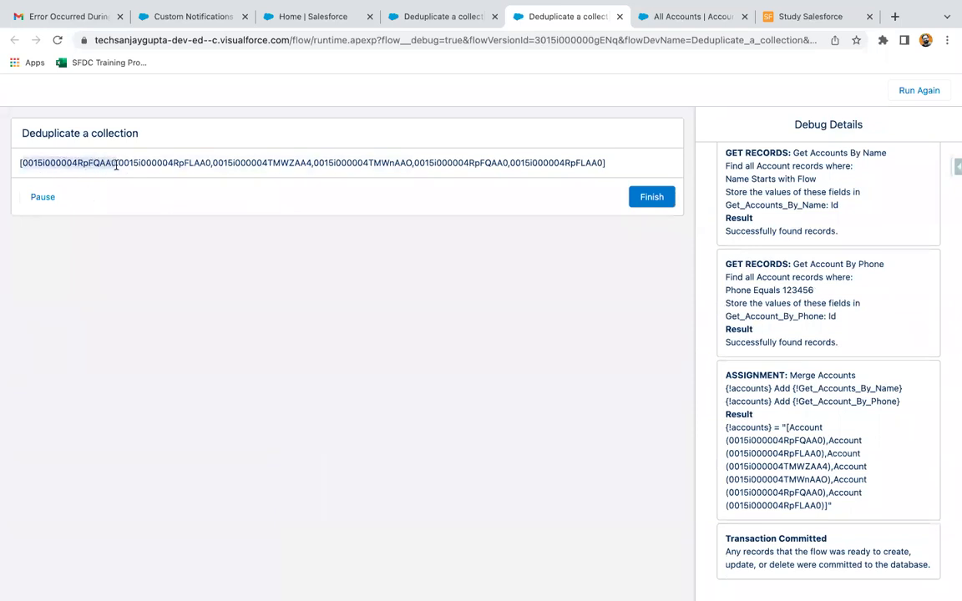
{"action": "key", "text": "ctrl+f"}
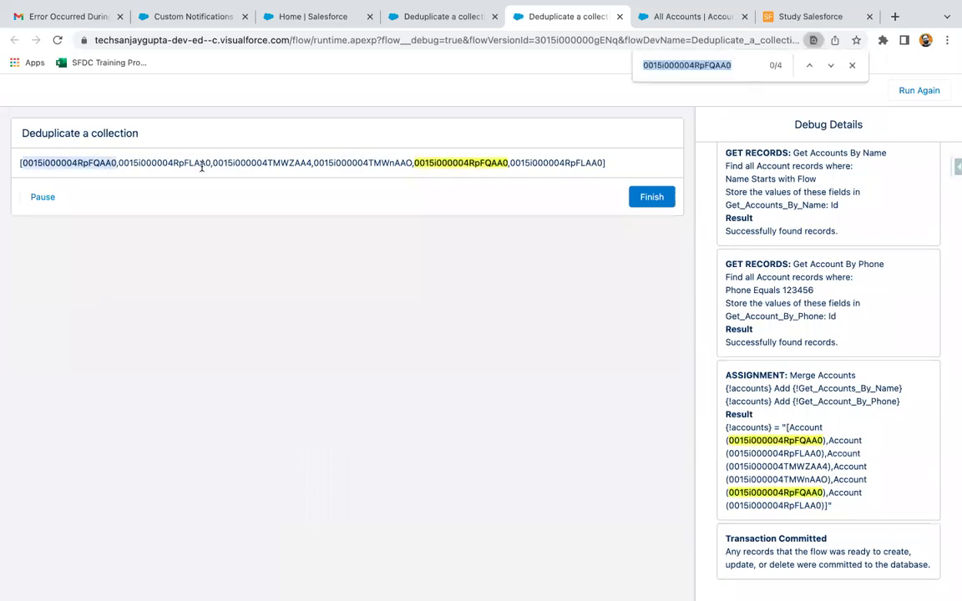
{"action": "key", "text": "ctrl+v"}
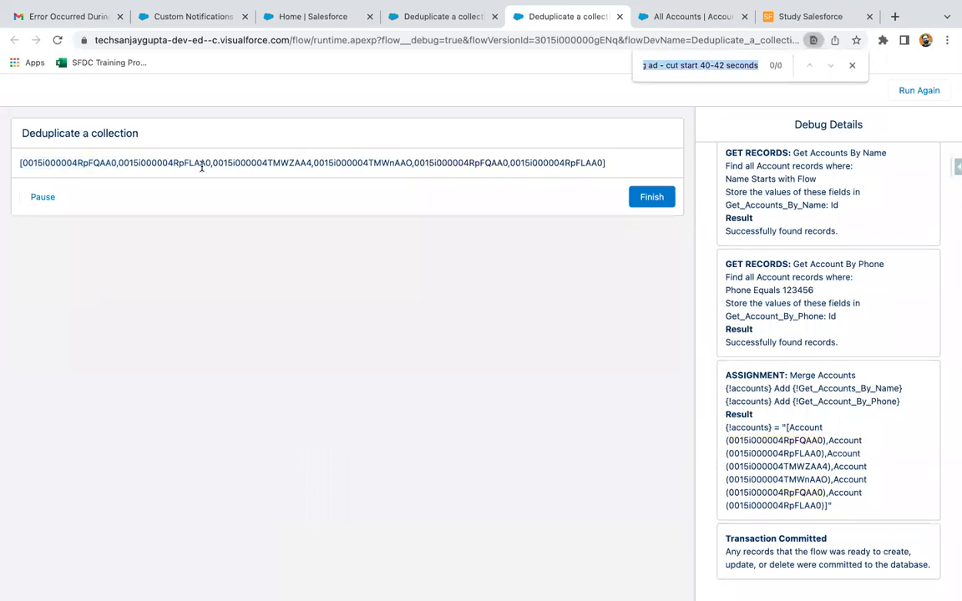
{"action": "left_click_drag", "start_coordinate": [22, 163], "coordinate": [114, 163]}
{"action": "key", "text": "super+c"}
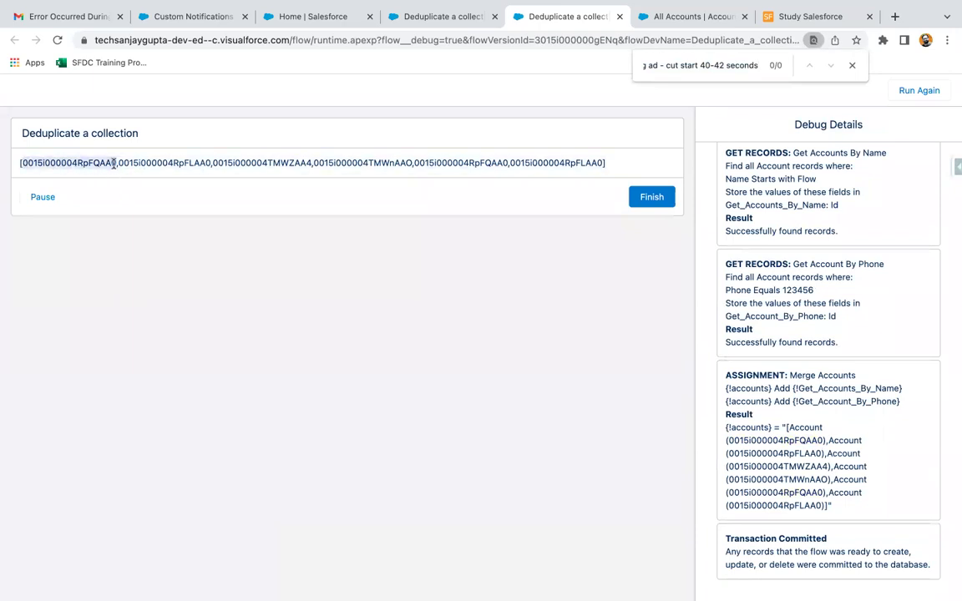
{"action": "triple_click", "coordinate": [661, 66]}
{"action": "key", "text": "super+v"}
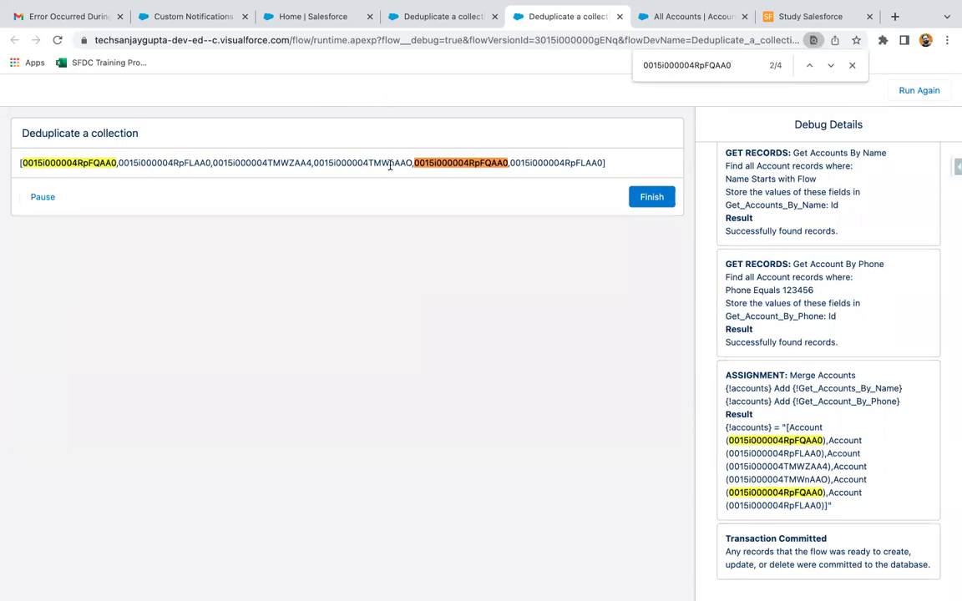
{"action": "left_click", "coordinate": [851, 65]}
{"action": "left_click", "coordinate": [399, 249]}
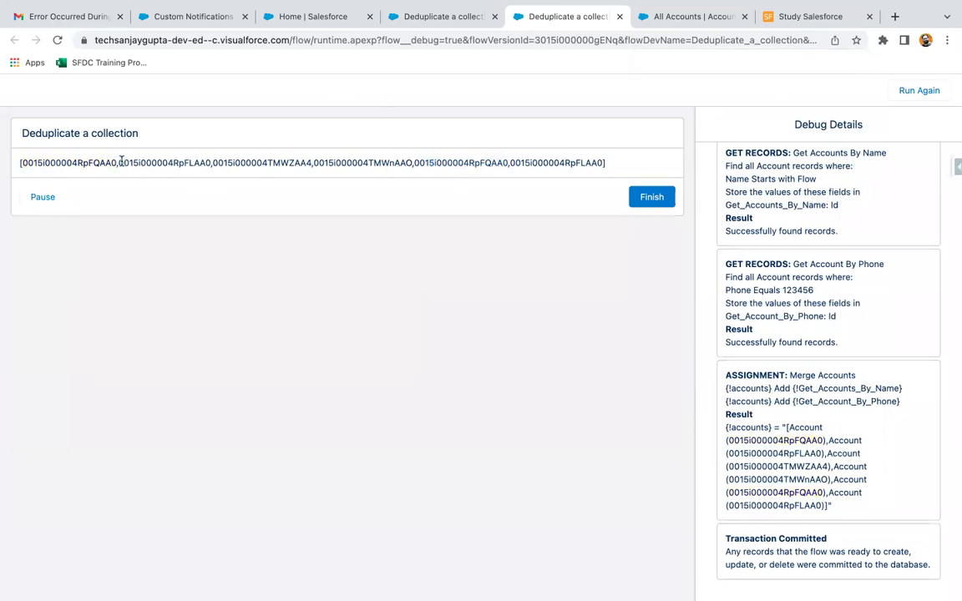
- Search the debug page for repeats of the second account ID in the displayed collection
{"action": "left_click_drag", "start_coordinate": [118, 161], "coordinate": [213, 164]}
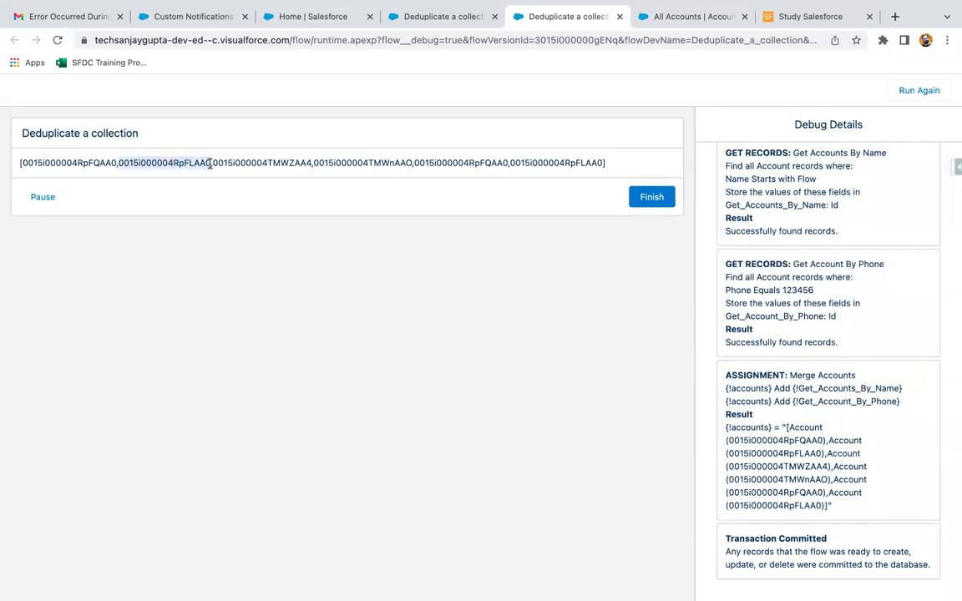
{"action": "key", "text": "ctrl+f"}
{"action": "key", "text": "Return"}
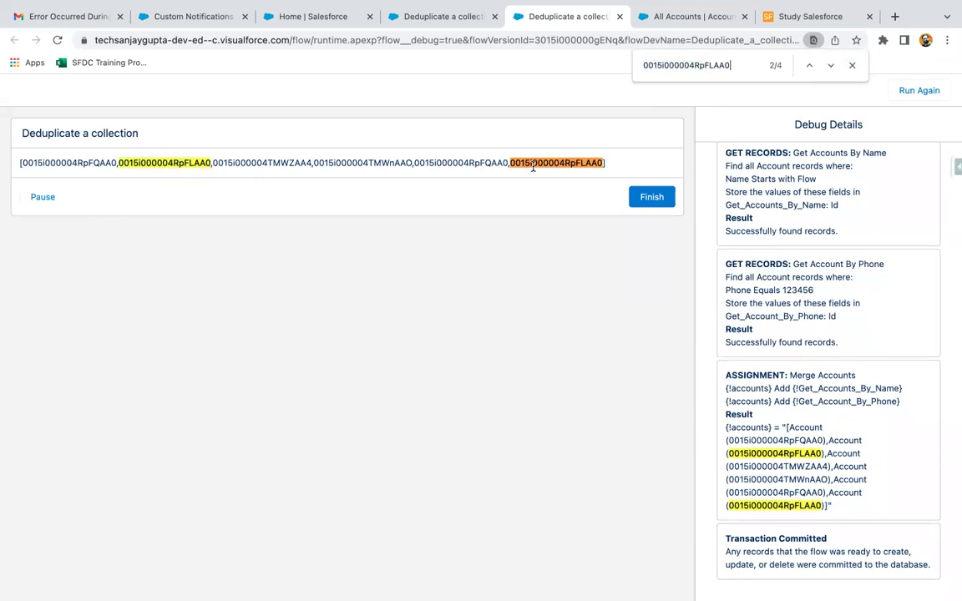
- Search the debug page for repeats of the third and fourth account IDs
{"action": "left_click_drag", "start_coordinate": [213, 162], "coordinate": [307, 169]}
{"action": "key", "text": "ctrl+f"}
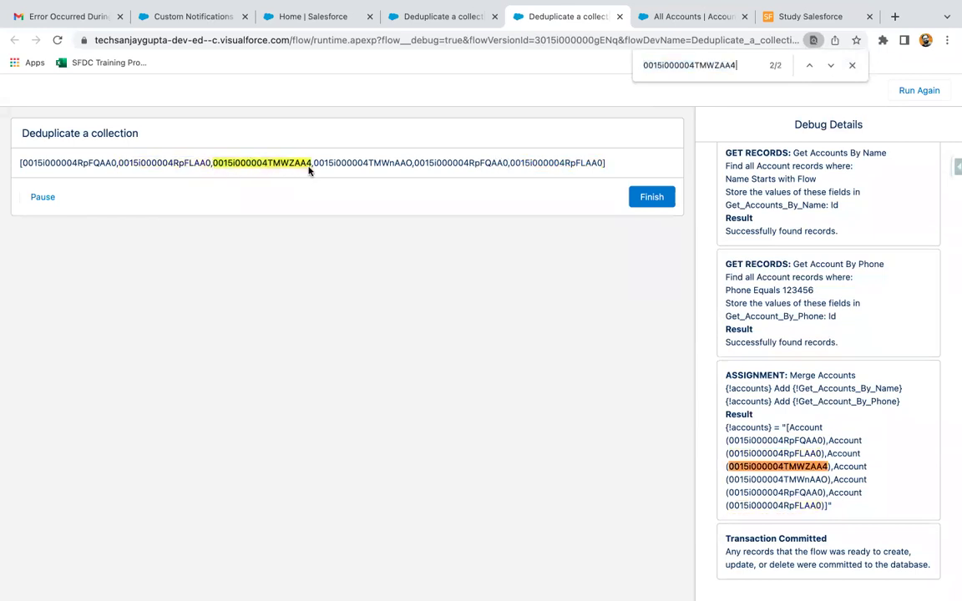
{"action": "left_click_drag", "start_coordinate": [314, 163], "coordinate": [405, 163]}
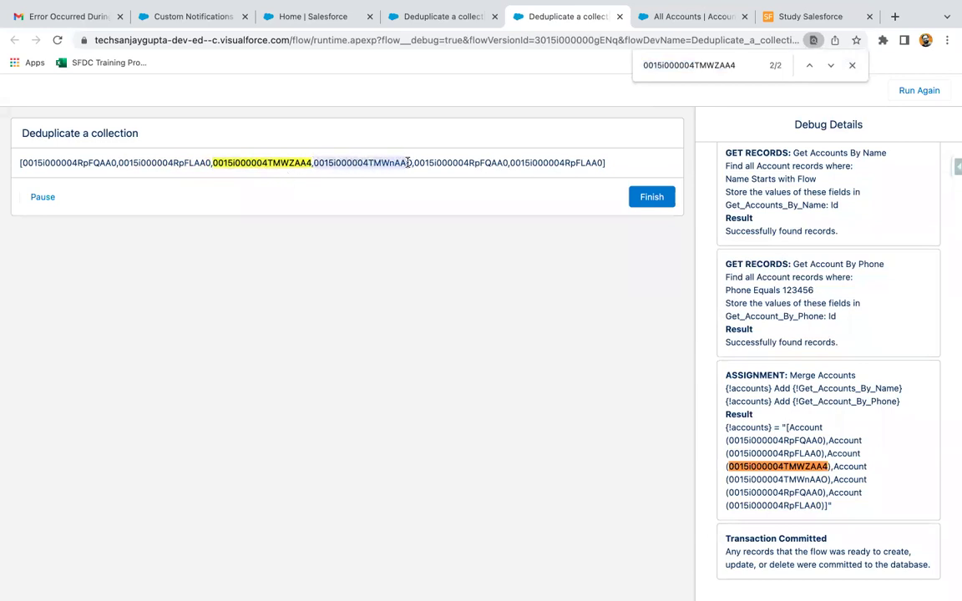
{"action": "key", "text": "ctrl+f"}
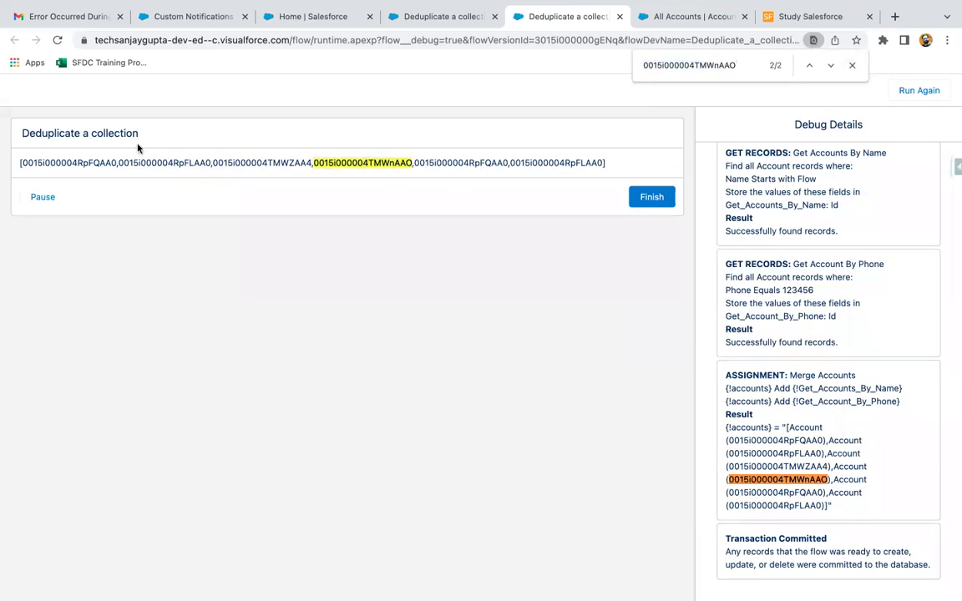
- Compare the first two account IDs with the last two in the output, and check the accounts result in the debug details
{"action": "left_click_drag", "start_coordinate": [21, 163], "coordinate": [116, 171]}
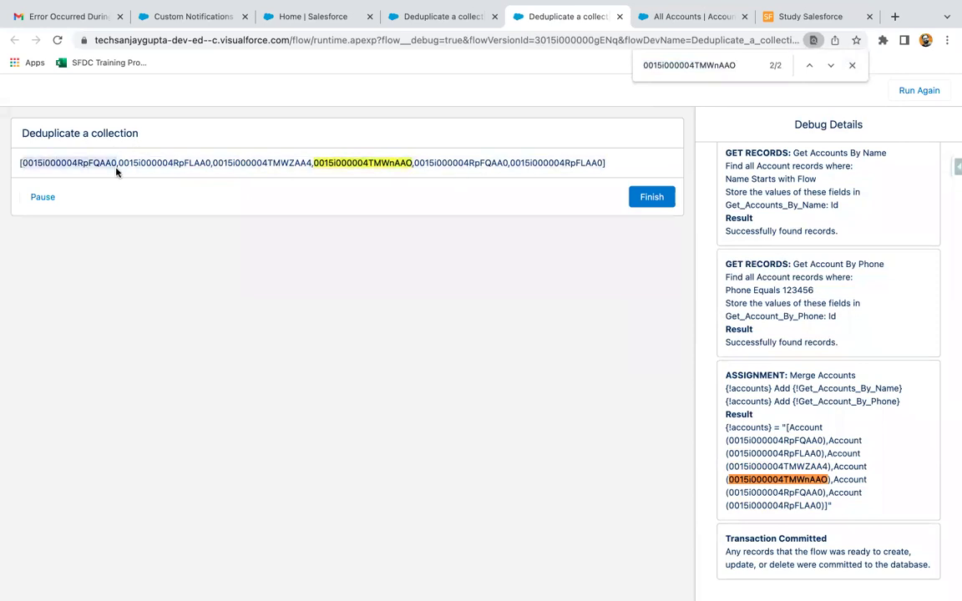
{"action": "left_click", "coordinate": [414, 163]}
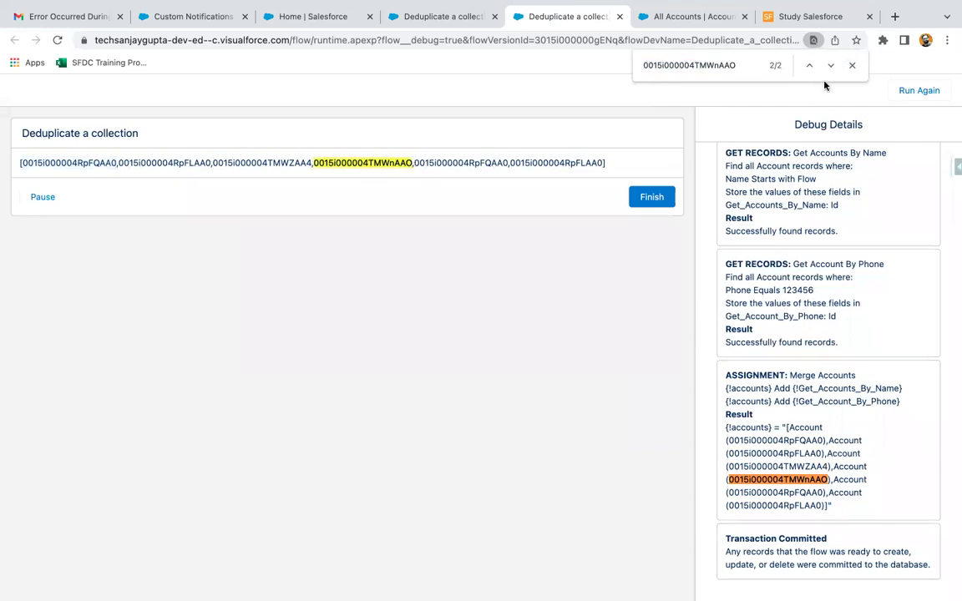
{"action": "left_click", "coordinate": [852, 66]}
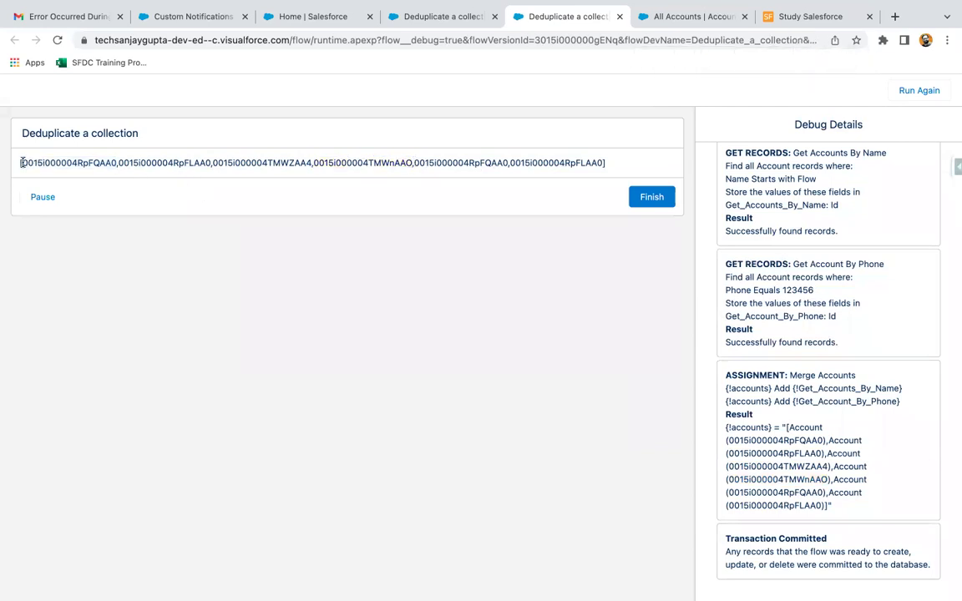
{"action": "left_click_drag", "start_coordinate": [20, 163], "coordinate": [117, 167]}
{"action": "left_click_drag", "start_coordinate": [415, 163], "coordinate": [508, 163]}
{"action": "left_click_drag", "start_coordinate": [118, 163], "coordinate": [211, 163]}
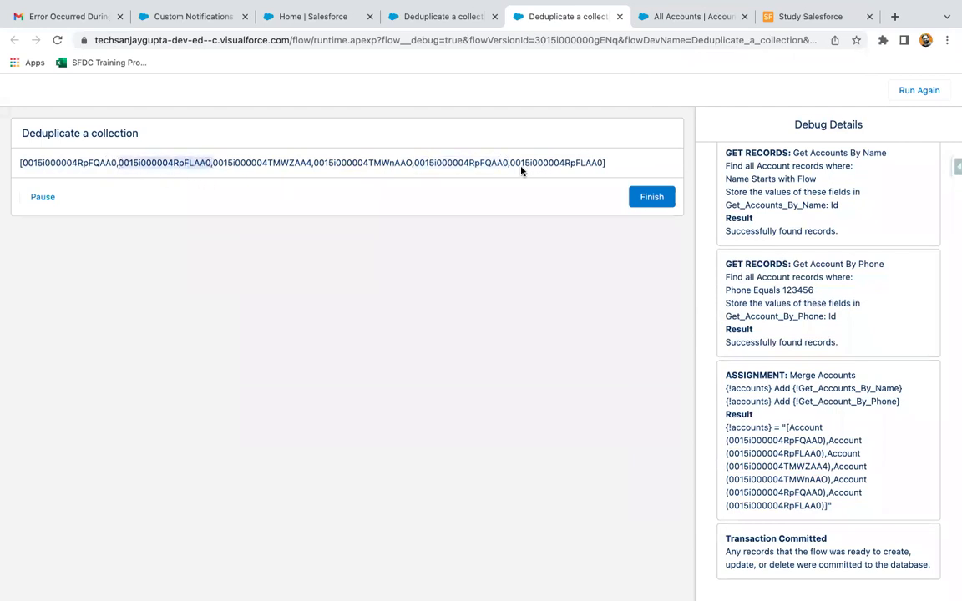
{"action": "left_click_drag", "start_coordinate": [510, 163], "coordinate": [604, 163]}
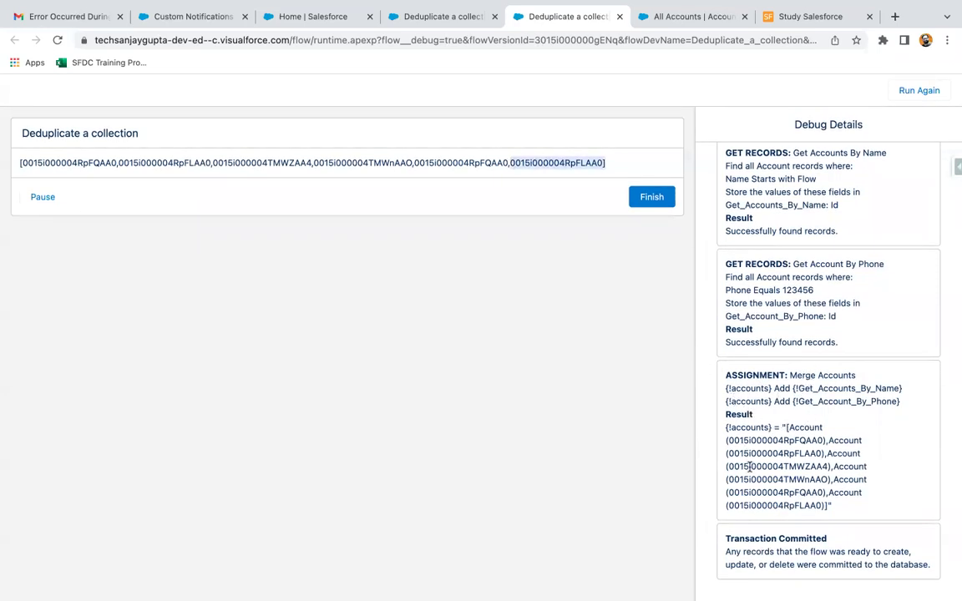
{"action": "left_click_drag", "start_coordinate": [725, 427], "coordinate": [778, 427]}
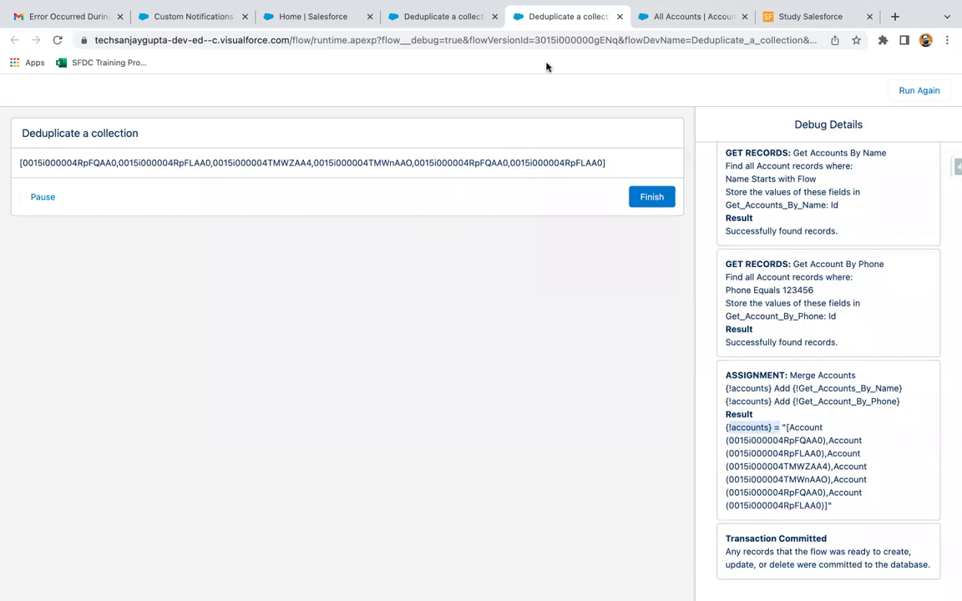
- Close the debug run and add a Collection Sort element labelled "sorted accounts" after the account Ids screen
{"action": "left_click", "coordinate": [620, 17]}
{"action": "left_click_drag", "start_coordinate": [826, 476], "coordinate": [749, 278]}
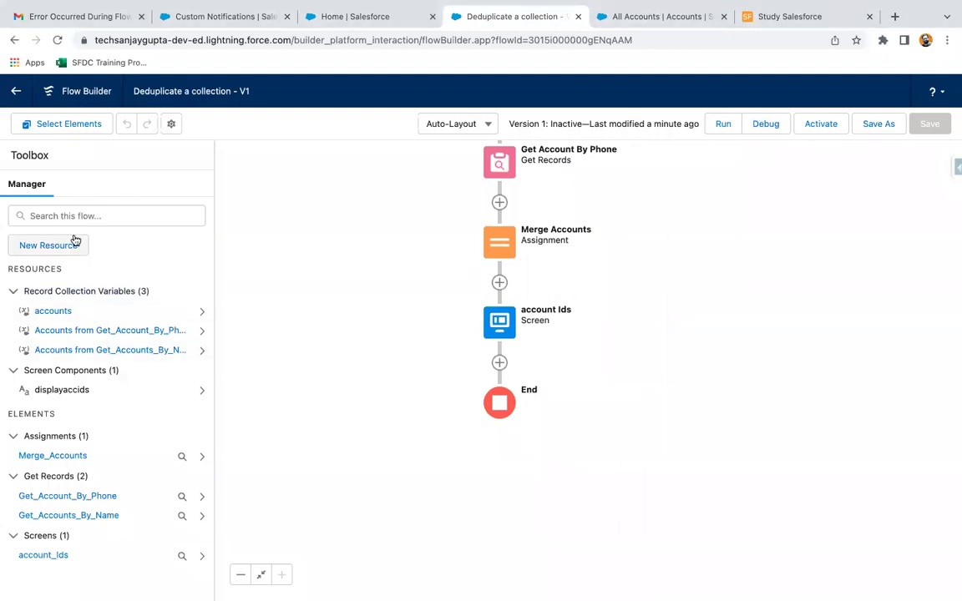
{"action": "left_click", "coordinate": [499, 362]}
{"action": "scroll", "coordinate": [478, 438], "scroll_direction": "down", "scroll_amount": 5}
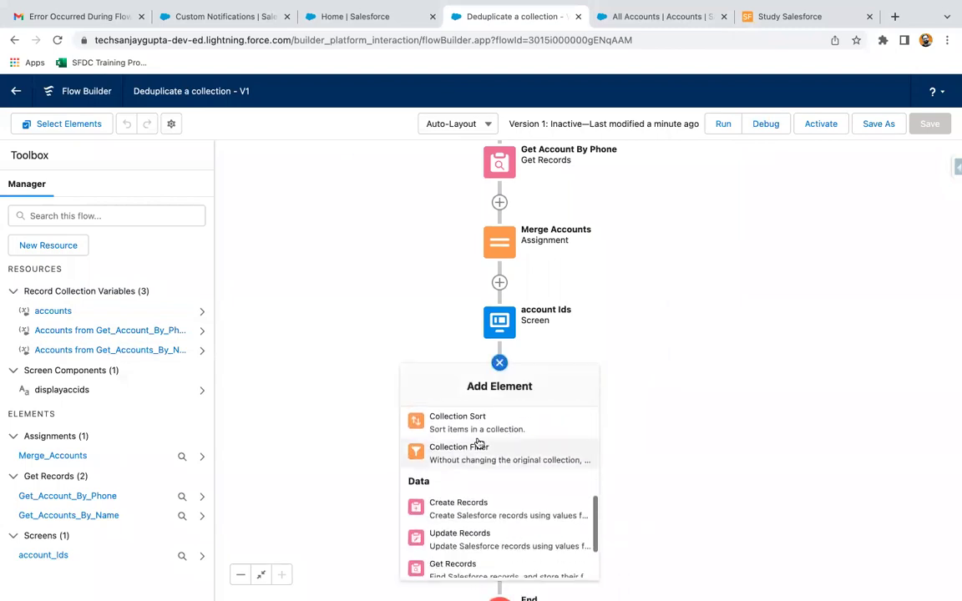
{"action": "left_click", "coordinate": [481, 426]}
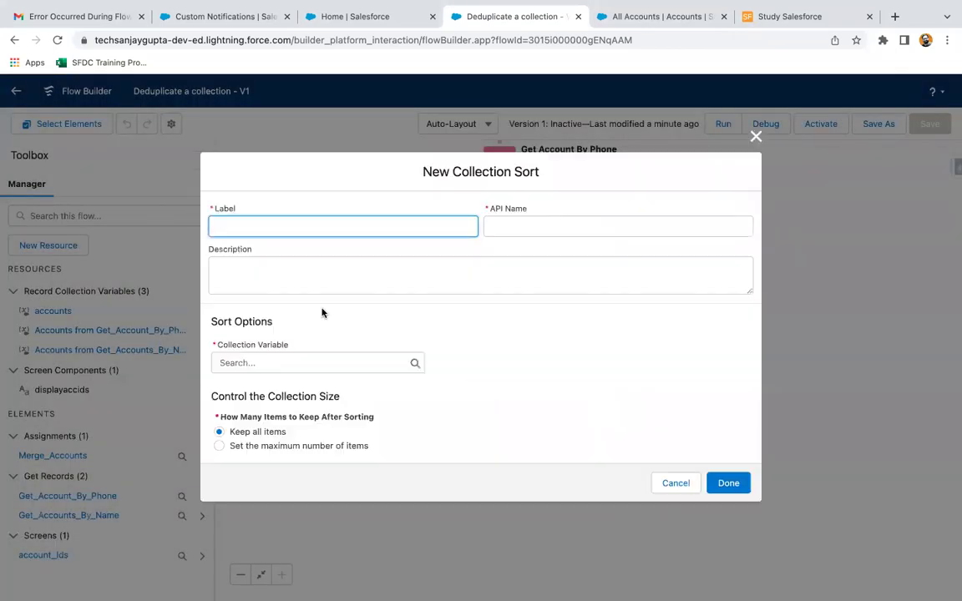
{"action": "type", "text": "a"}
{"action": "left_click", "coordinate": [369, 314]}
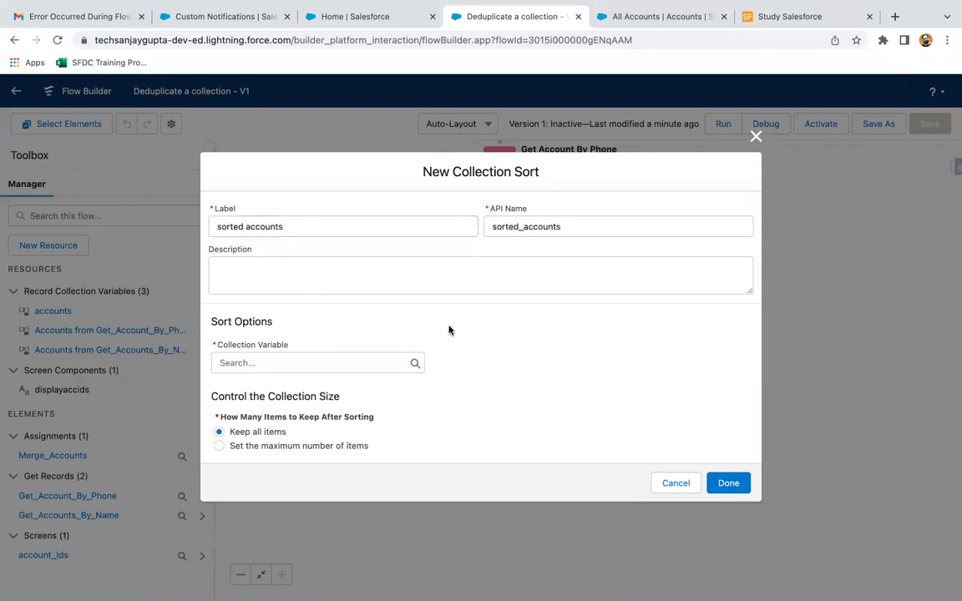
- Set the sort element to order the accounts collection by Id, ascending, keeping all items
{"action": "left_click", "coordinate": [270, 363]}
{"action": "left_click", "coordinate": [271, 405]}
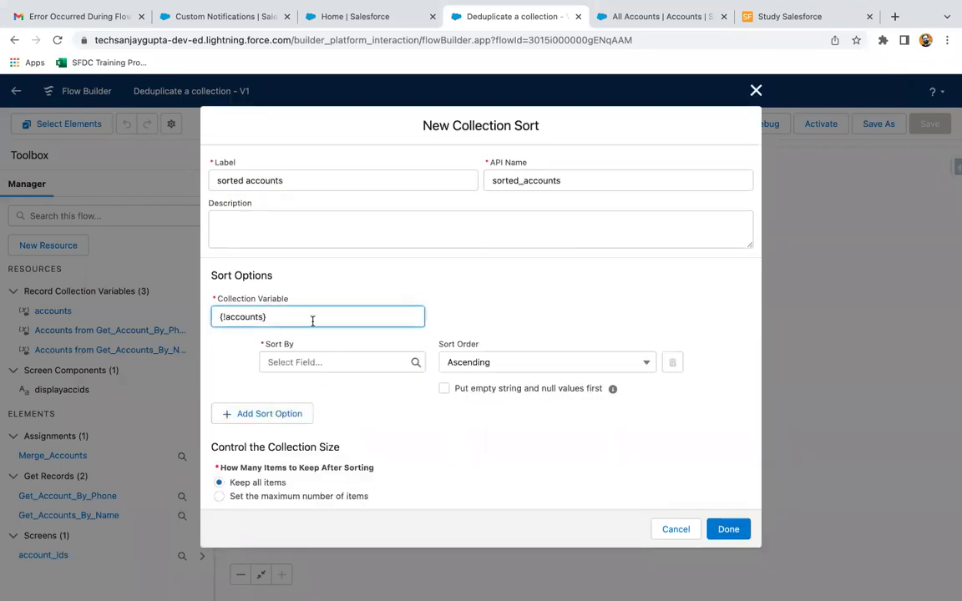
{"action": "left_click", "coordinate": [446, 313]}
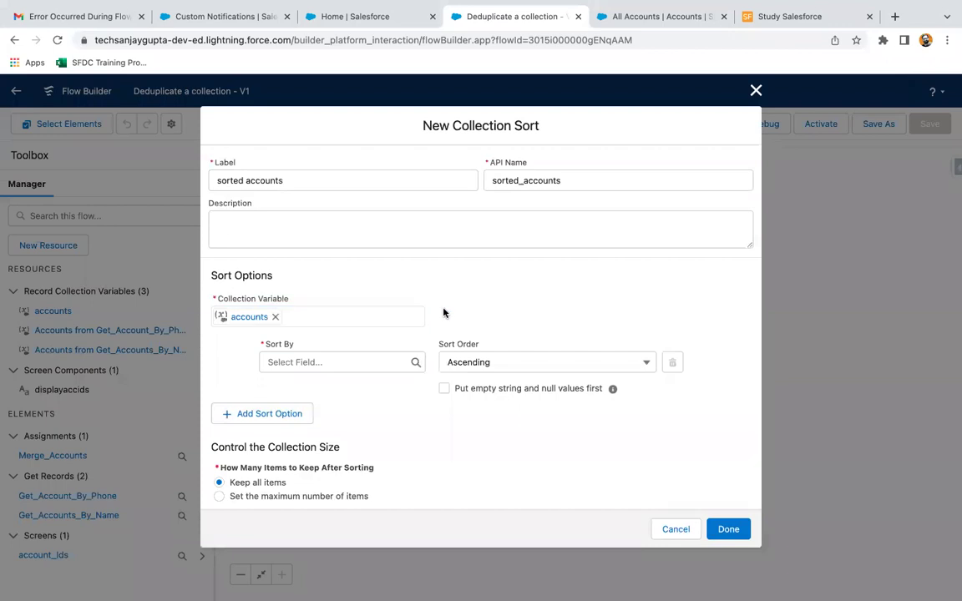
{"action": "left_click", "coordinate": [331, 360]}
{"action": "type", "text": "id"}
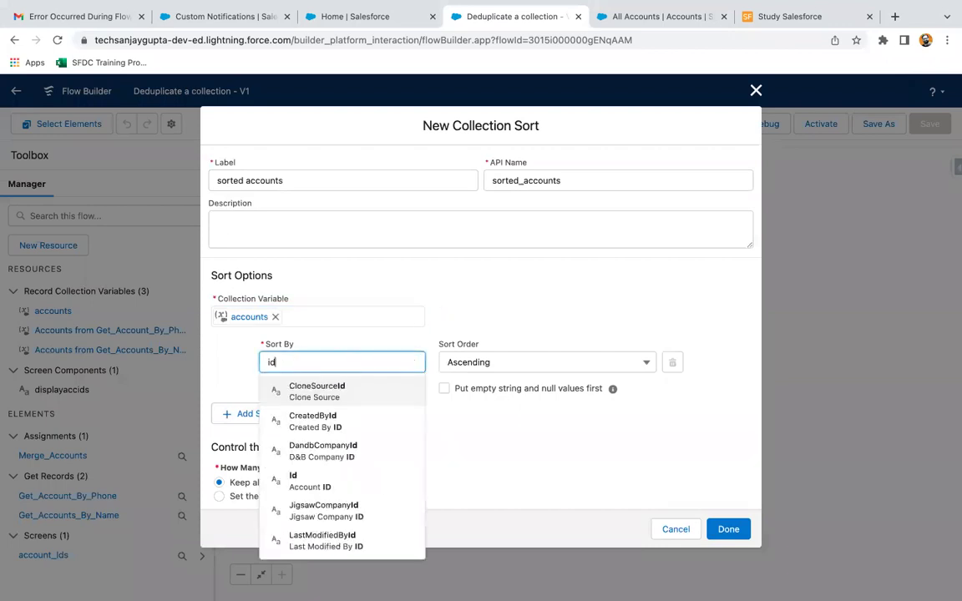
{"action": "left_click", "coordinate": [317, 493]}
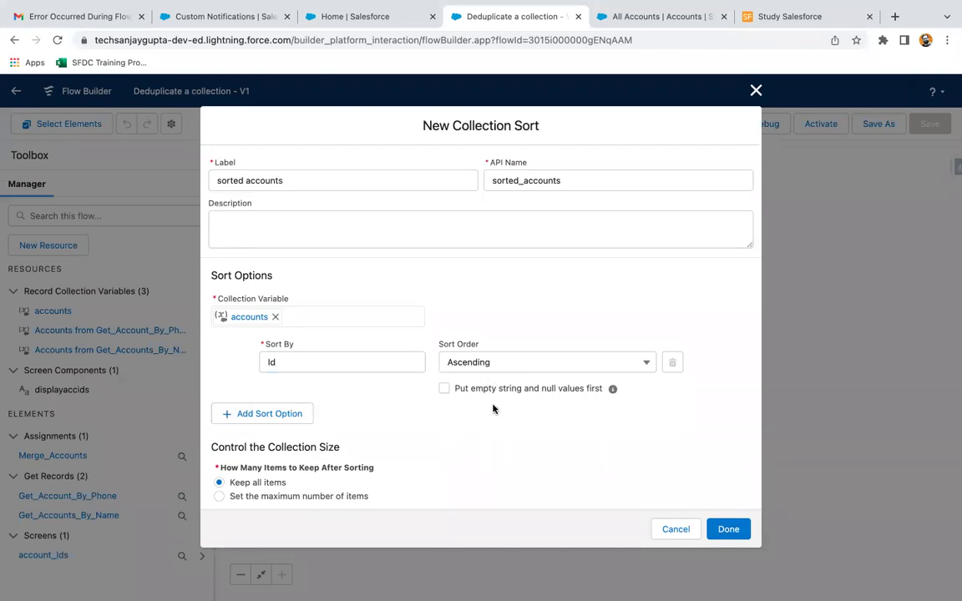
{"action": "scroll", "coordinate": [492, 410], "scroll_direction": "down", "scroll_amount": 1}
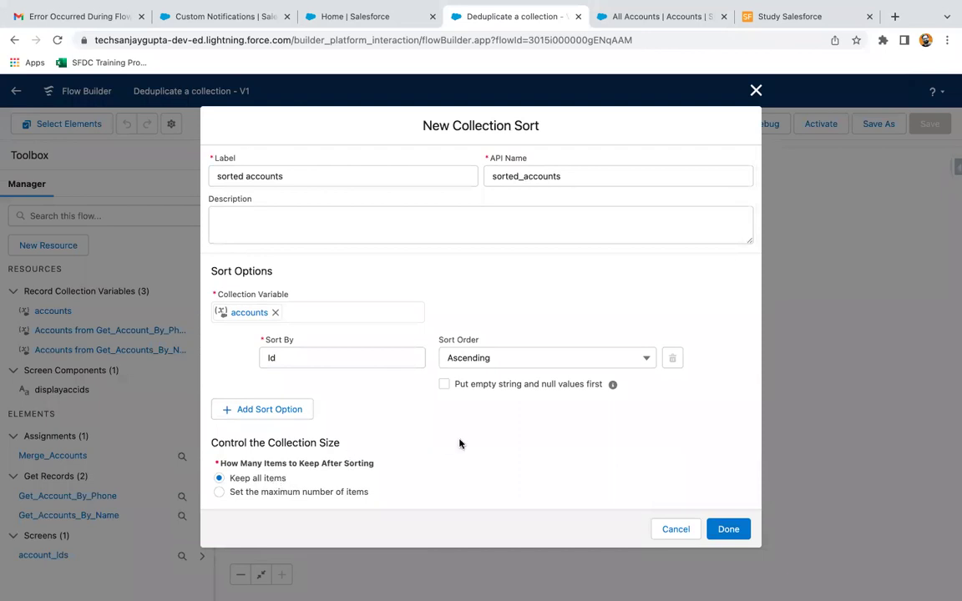
{"action": "scroll", "coordinate": [459, 443], "scroll_direction": "up", "scroll_amount": 1}
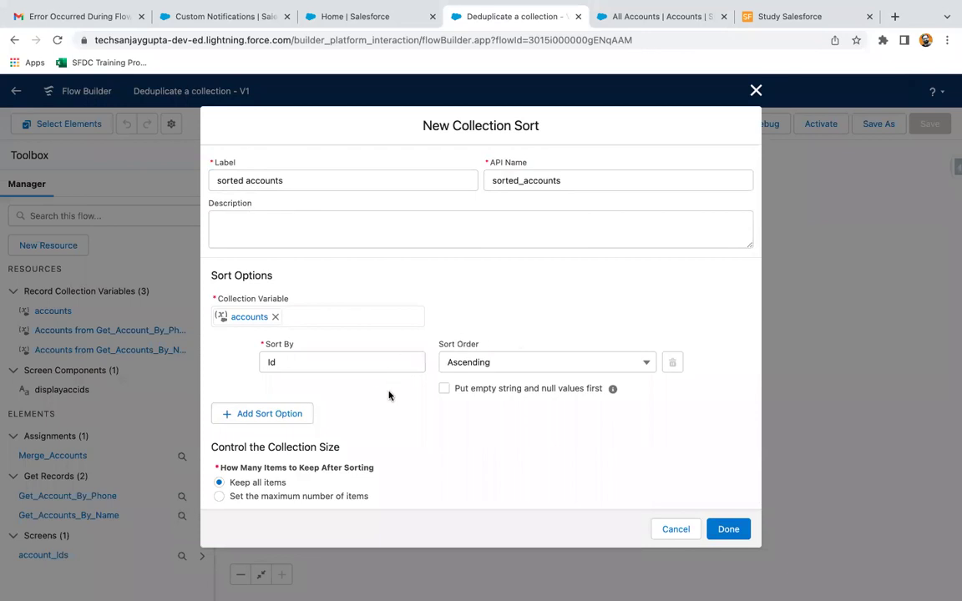
{"action": "left_click", "coordinate": [727, 528]}
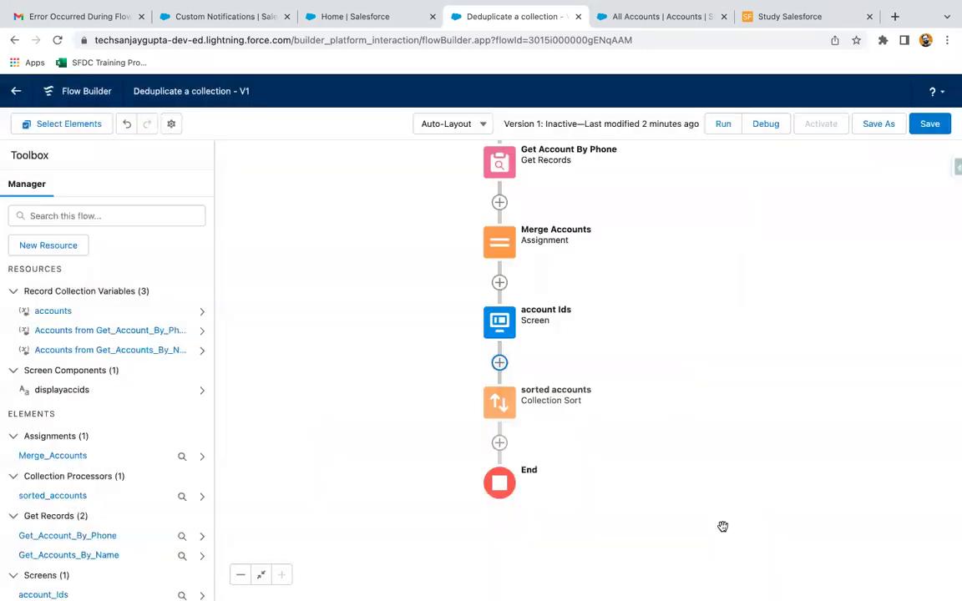
- Add a Loop element labelled "Loop over accounts" after the sorted accounts element
{"action": "scroll", "coordinate": [681, 284], "scroll_direction": "down", "scroll_amount": 2}
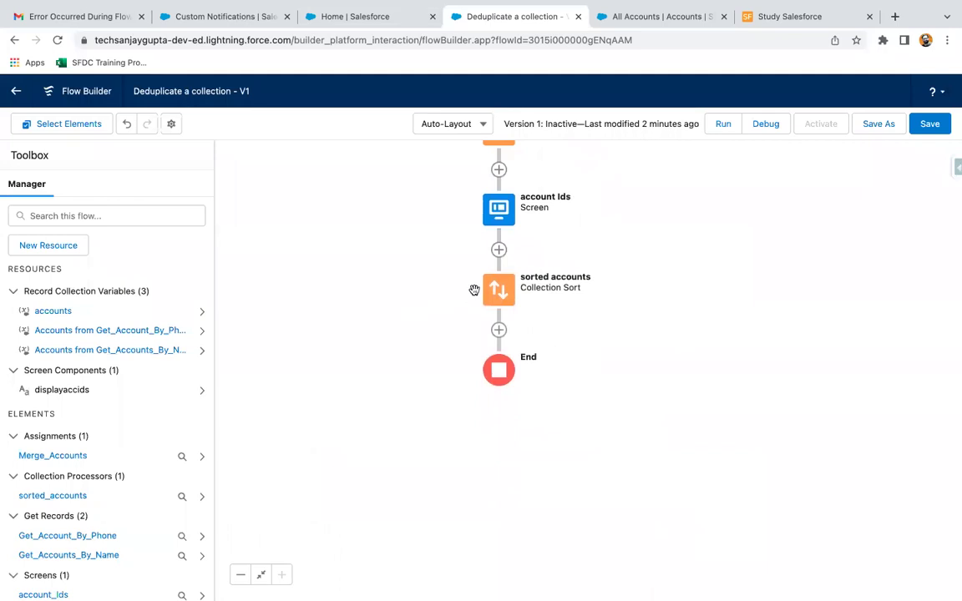
{"action": "left_click", "coordinate": [497, 331]}
{"action": "scroll", "coordinate": [473, 425], "scroll_direction": "down", "scroll_amount": 5}
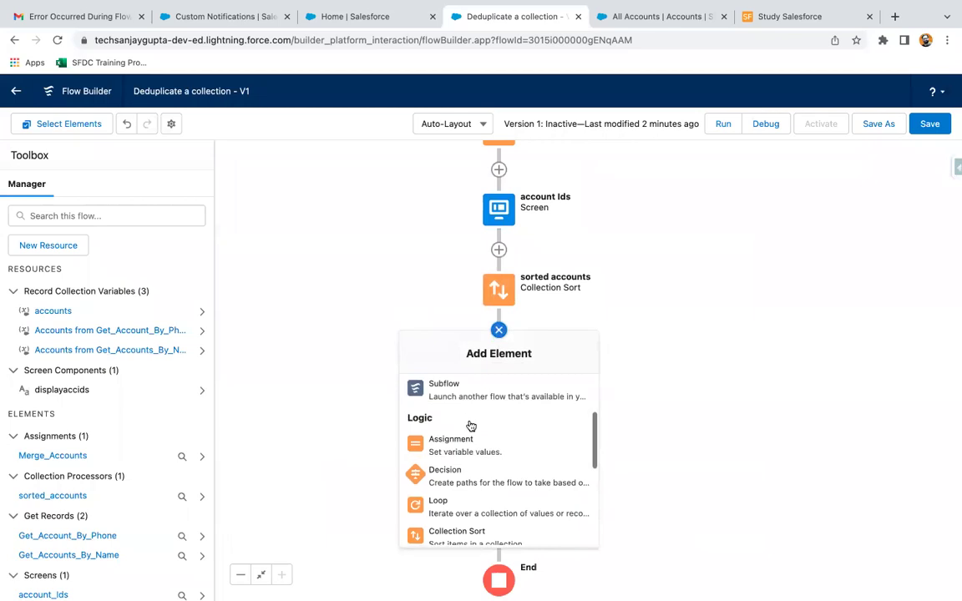
{"action": "scroll", "coordinate": [461, 463], "scroll_direction": "down", "scroll_amount": 2}
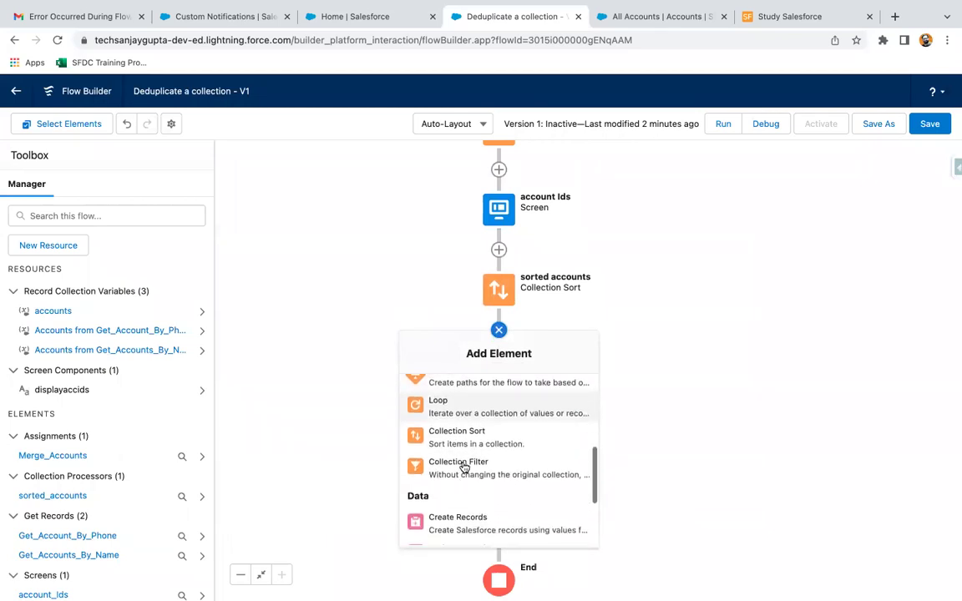
{"action": "scroll", "coordinate": [464, 467], "scroll_direction": "up", "scroll_amount": 2}
{"action": "left_click", "coordinate": [461, 455]}
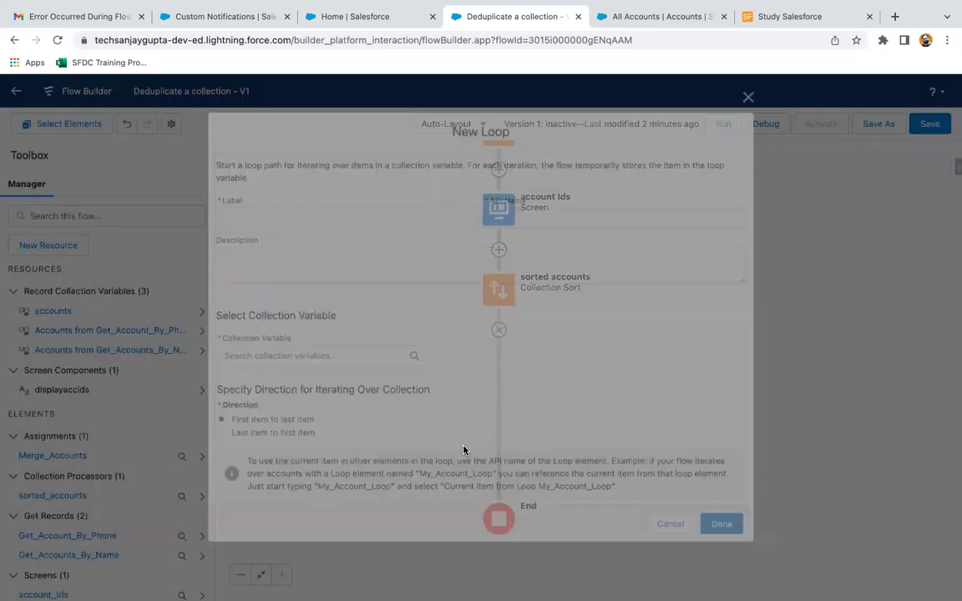
{"action": "type", "text": "Loop"}
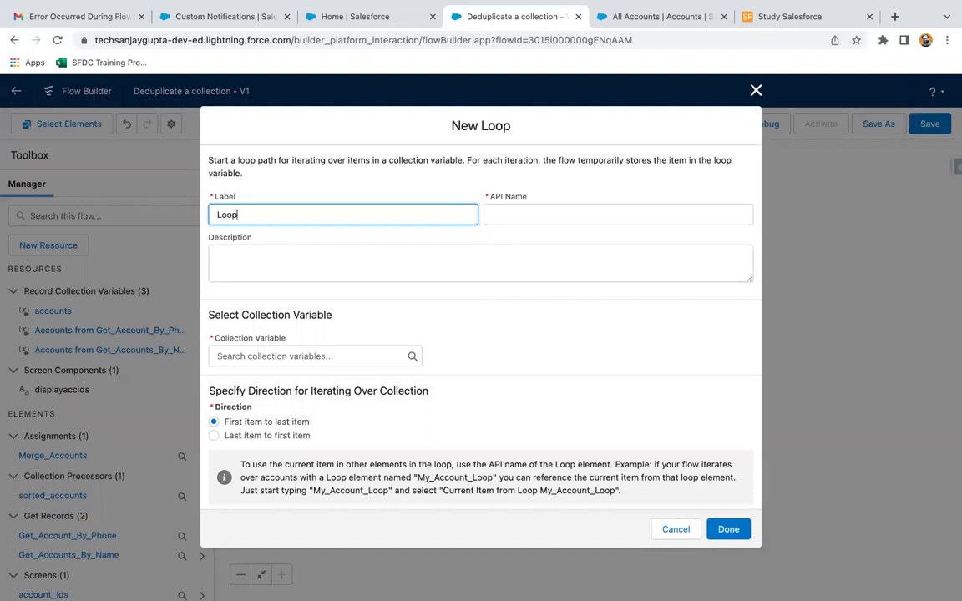
{"action": "type", "text": " over accounts"}
- Make the loop iterate over the accounts collection from first item to last item
{"action": "left_click", "coordinate": [307, 357]}
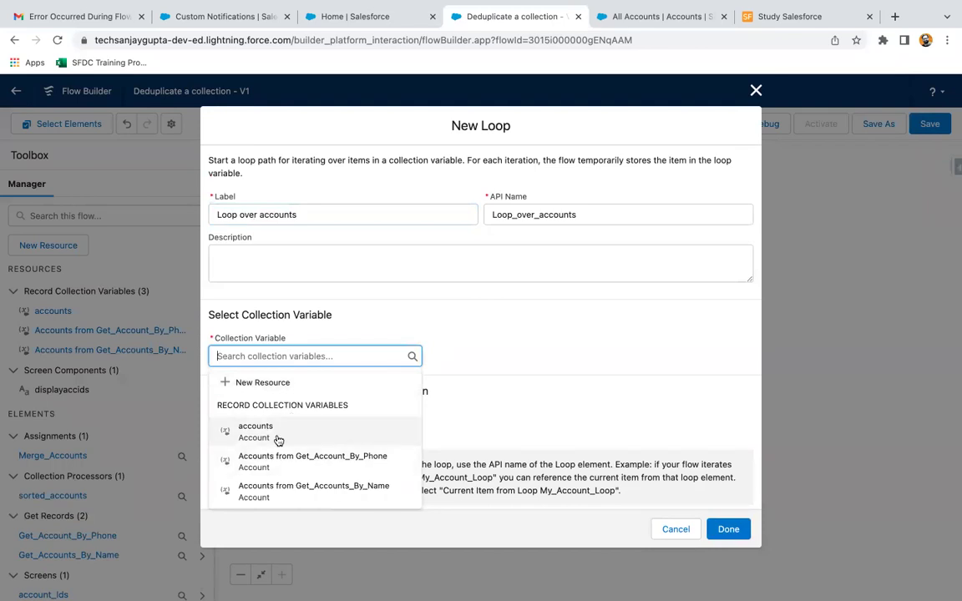
{"action": "scroll", "coordinate": [443, 408], "scroll_direction": "down", "scroll_amount": 1}
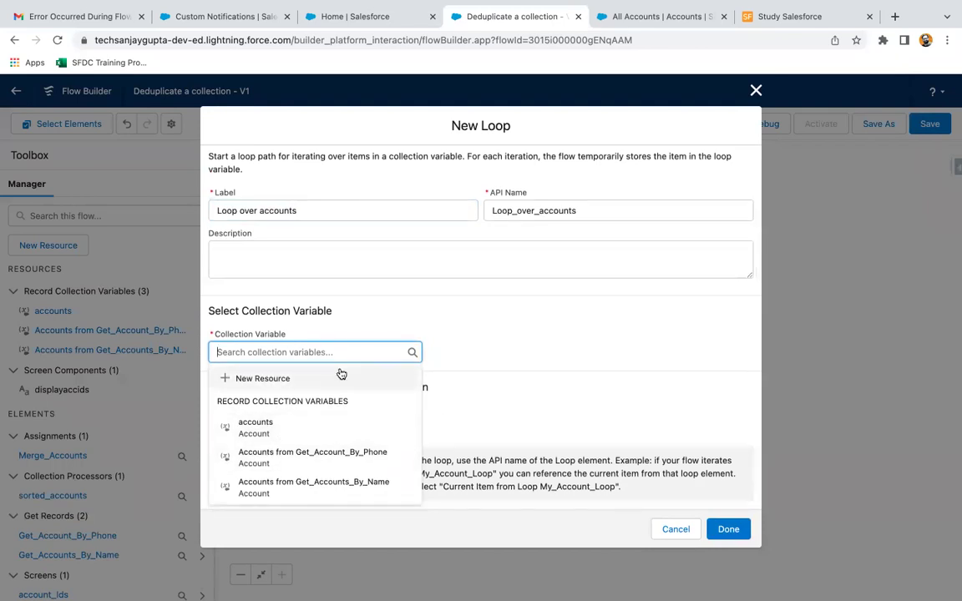
{"action": "left_click", "coordinate": [488, 406]}
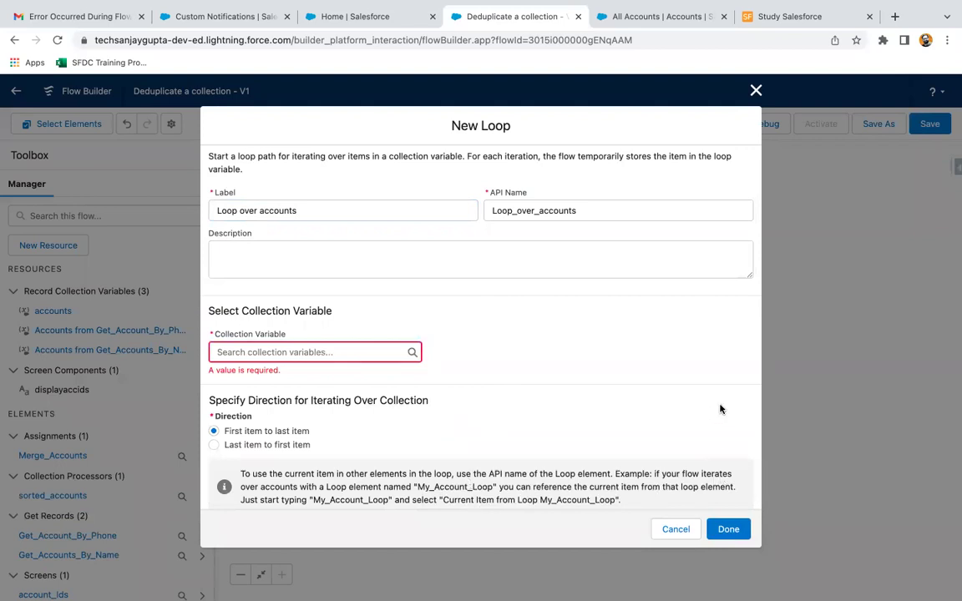
{"action": "key", "text": "shift+Tab"}
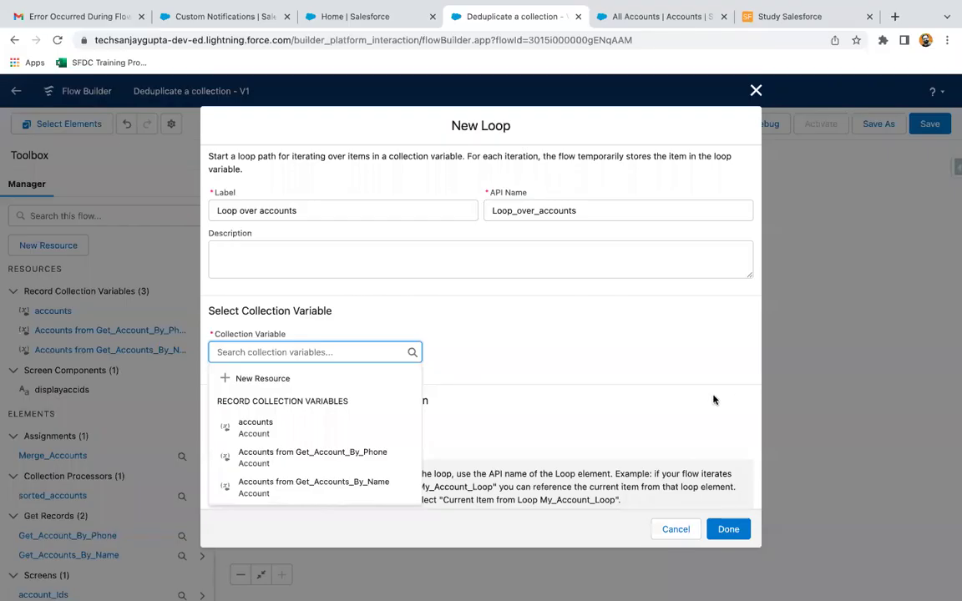
{"action": "left_click", "coordinate": [263, 428]}
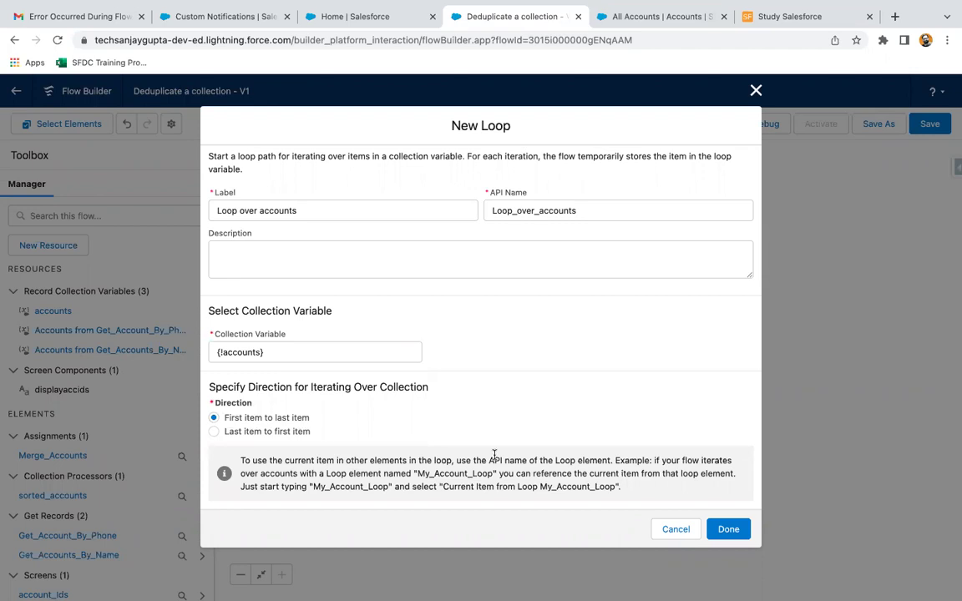
{"action": "left_click", "coordinate": [728, 528]}
- Create a text variable resource with the API name previousUserId
{"action": "left_click_drag", "start_coordinate": [644, 405], "coordinate": [633, 343]}
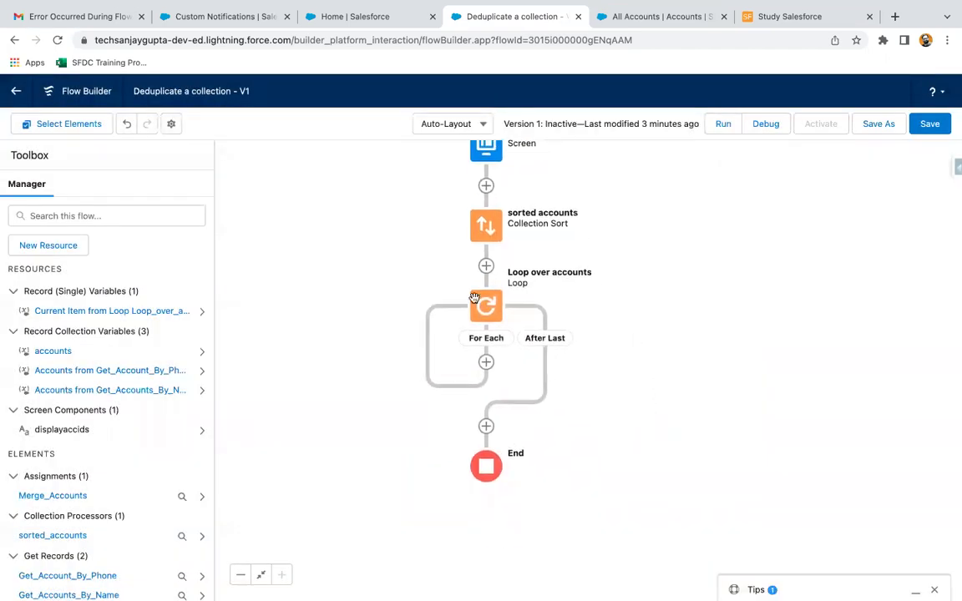
{"action": "left_click_drag", "start_coordinate": [577, 303], "coordinate": [571, 284]}
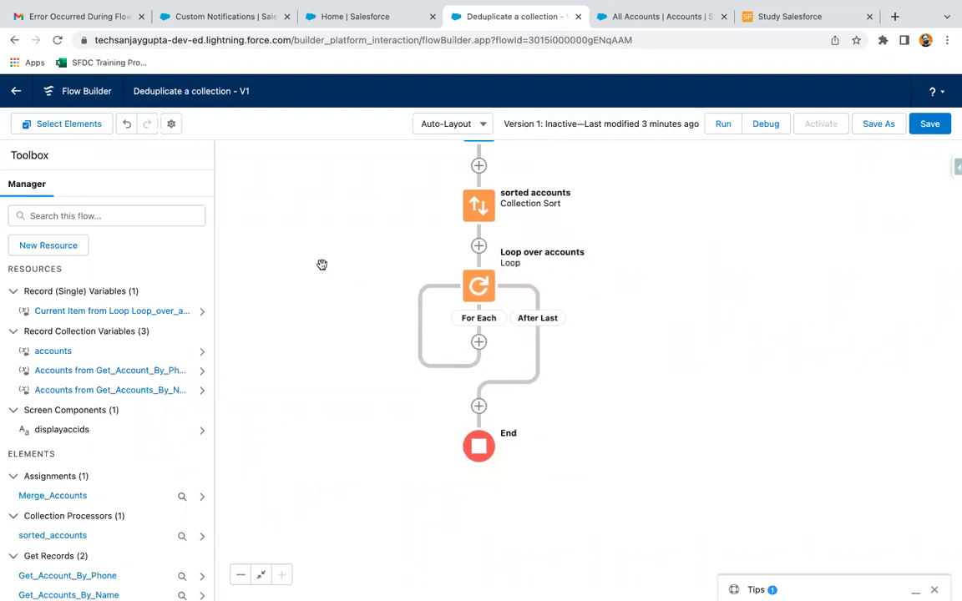
{"action": "left_click", "coordinate": [76, 246]}
{"action": "left_click", "coordinate": [241, 283]}
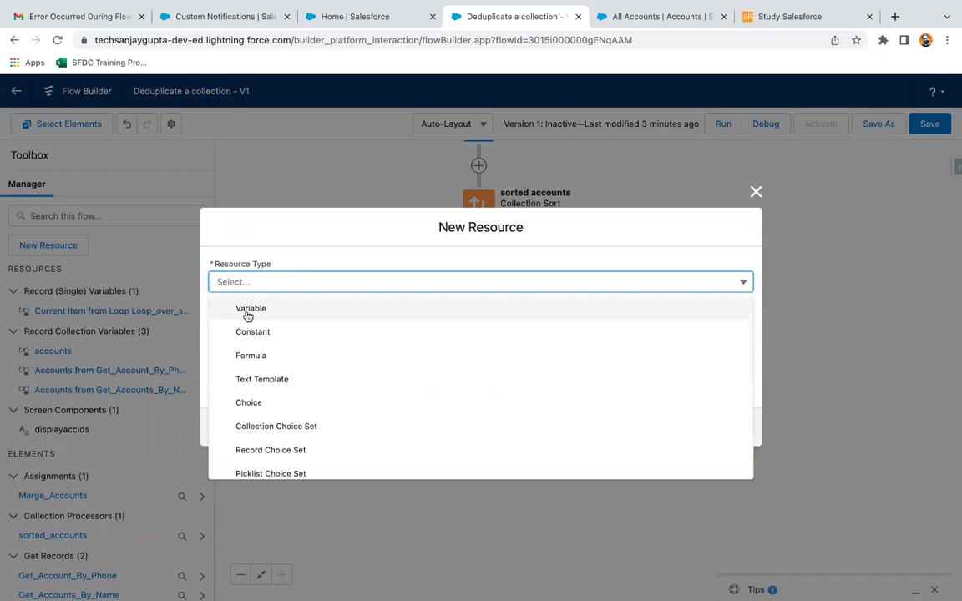
{"action": "left_click", "coordinate": [255, 311]}
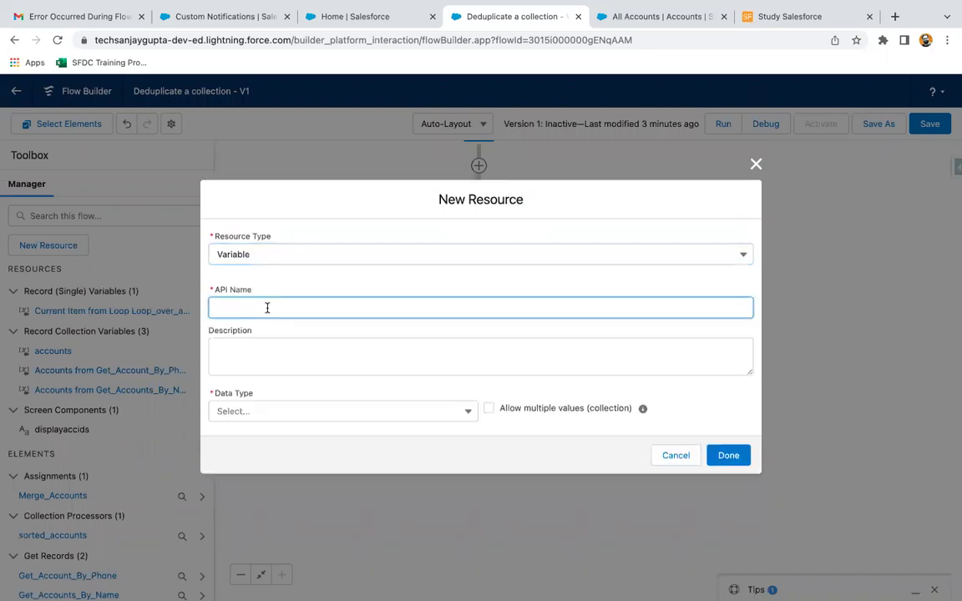
{"action": "type", "text": "previousUserId"}
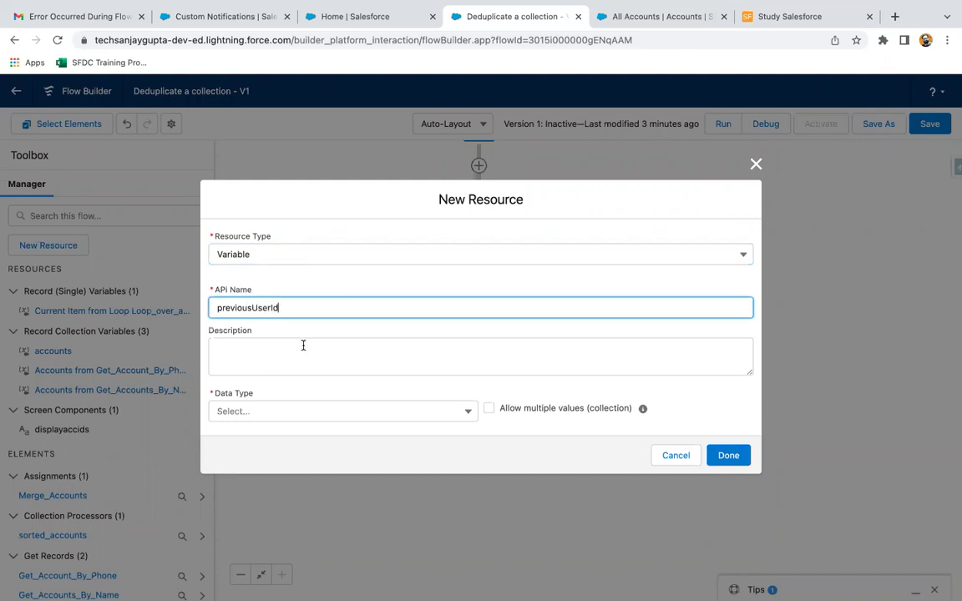
{"action": "left_click", "coordinate": [270, 417]}
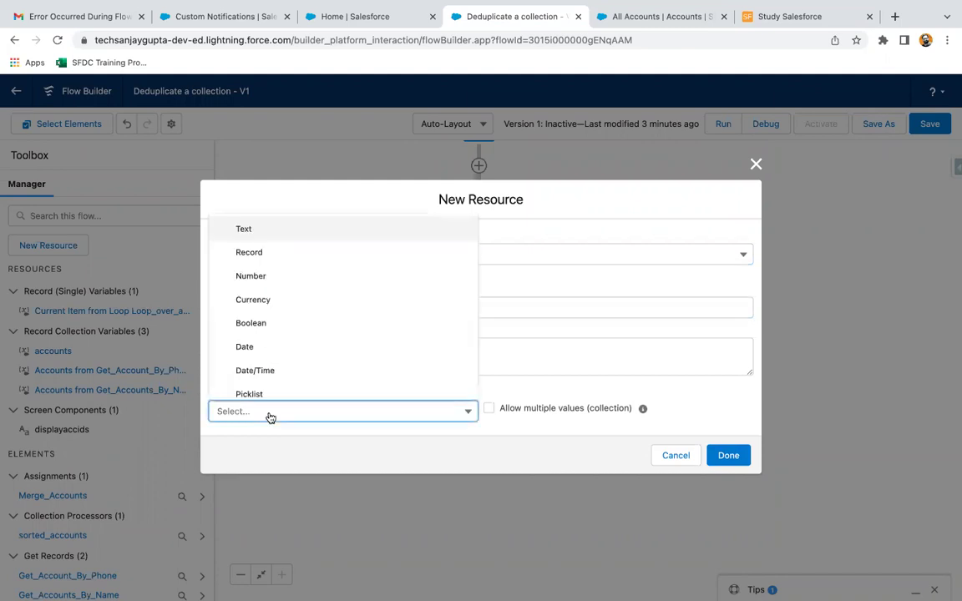
{"action": "left_click", "coordinate": [267, 236]}
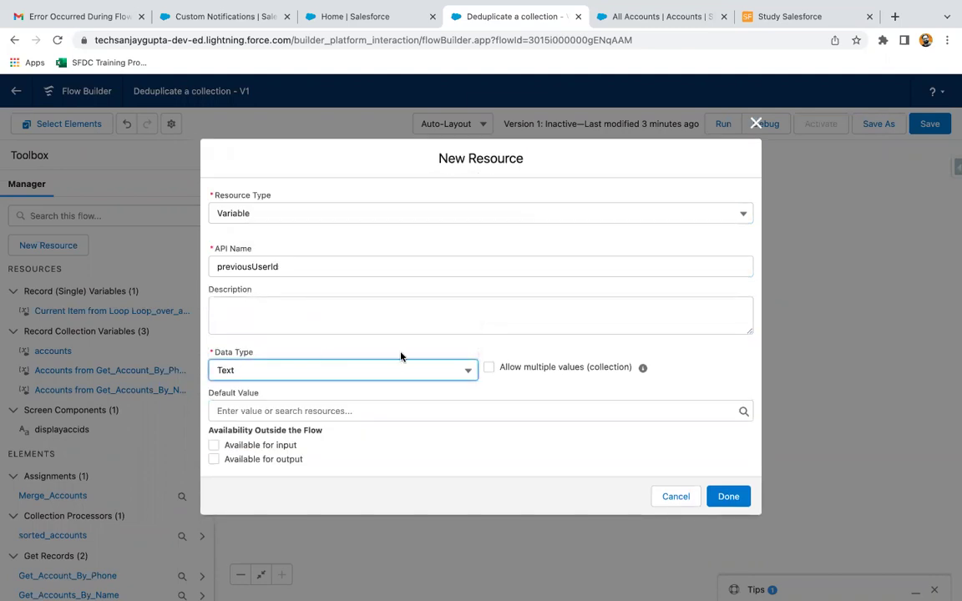
{"action": "left_click", "coordinate": [728, 497]}
- Start another variable resource with the API name finalAccounts
{"action": "left_click_drag", "start_coordinate": [621, 320], "coordinate": [621, 237]}
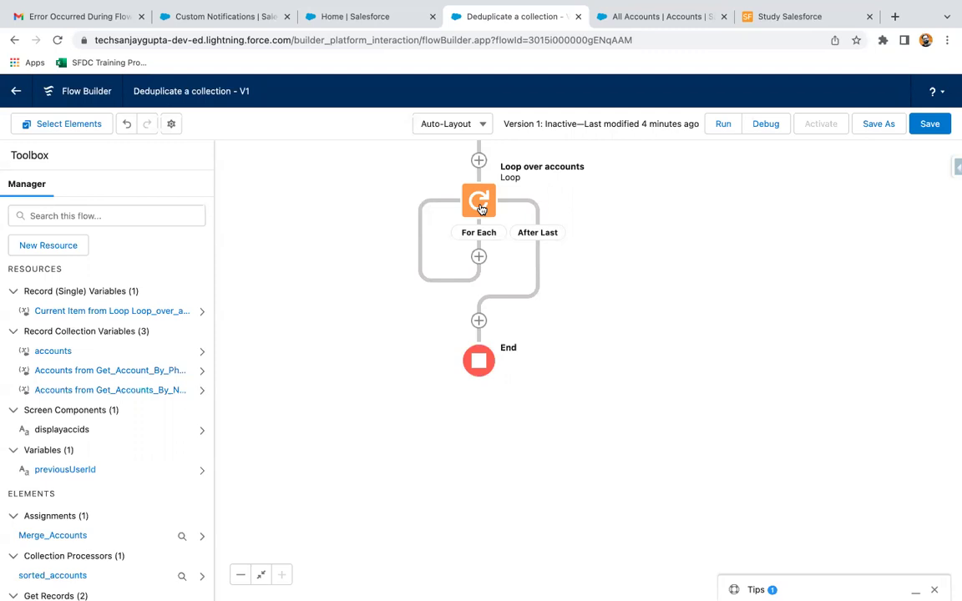
{"action": "left_click", "coordinate": [82, 247]}
{"action": "left_click", "coordinate": [246, 284]}
{"action": "left_click", "coordinate": [243, 310]}
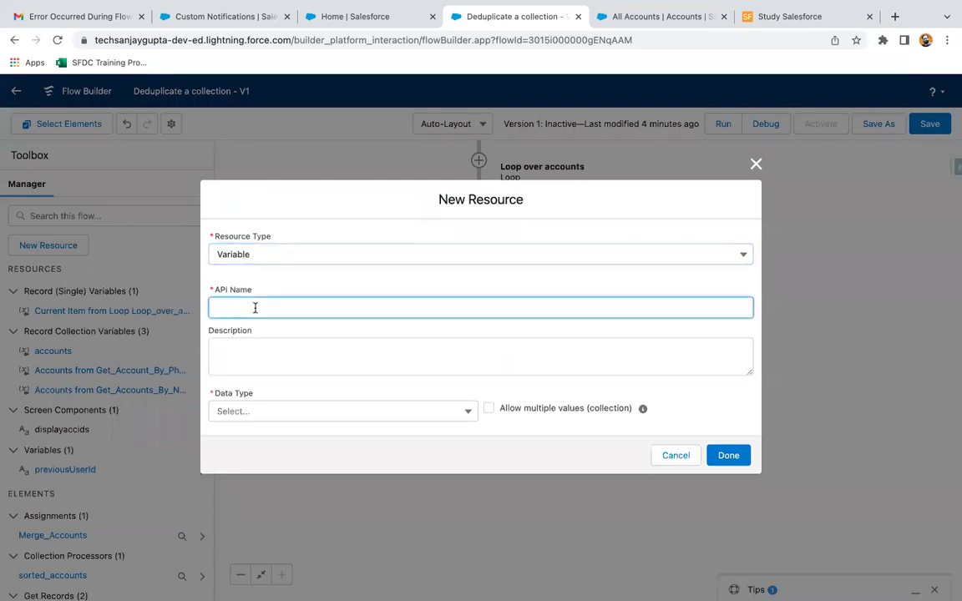
{"action": "type", "text": "finalList"}
{"action": "type", "text": "ccounts"}
- Define finalAccounts as a Record variable for the Account object that allows multiple values, and finish creating it
{"action": "left_click", "coordinate": [237, 407]}
{"action": "left_click", "coordinate": [248, 253]}
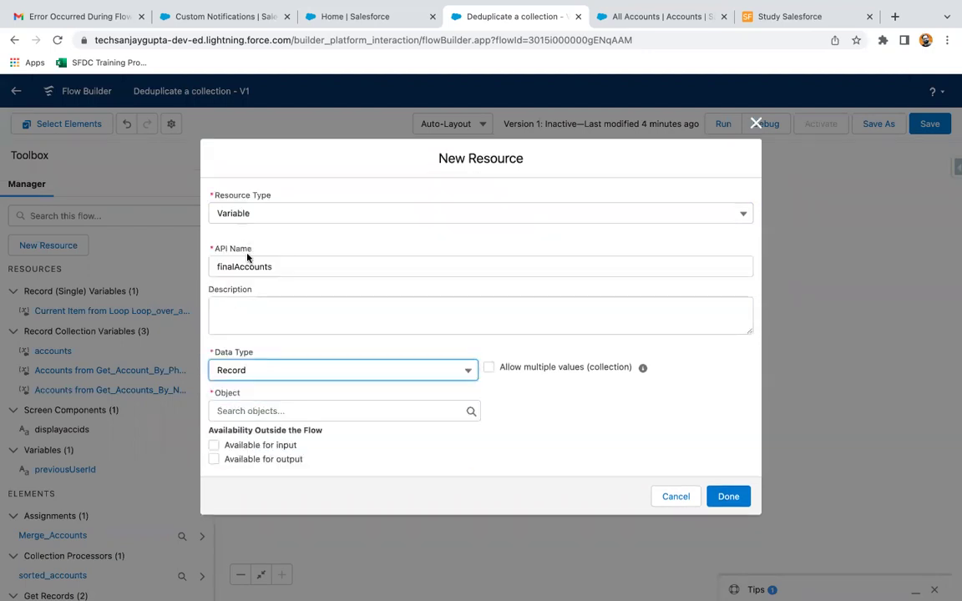
{"action": "left_click", "coordinate": [247, 409]}
{"action": "type", "text": "account"}
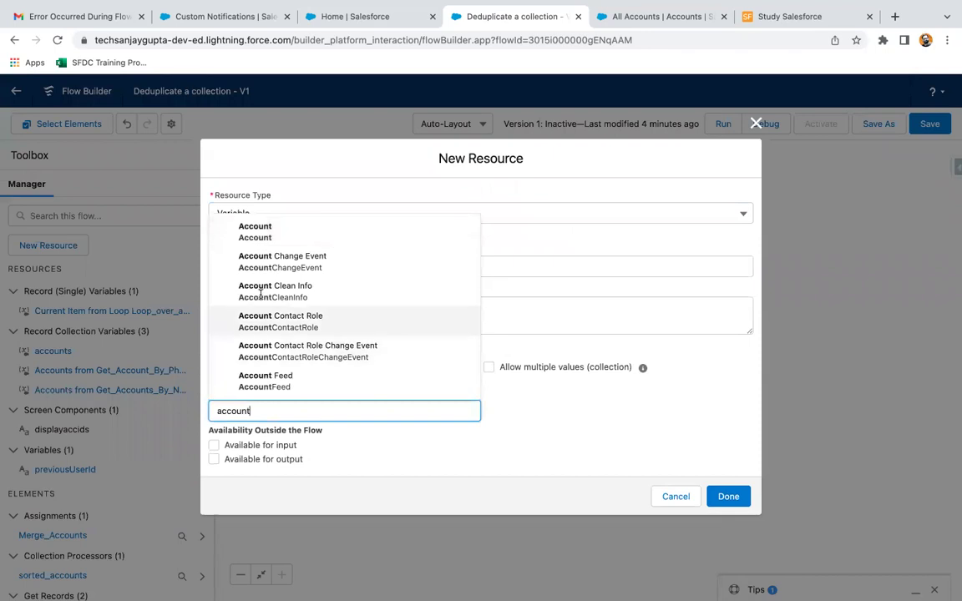
{"action": "left_click", "coordinate": [280, 235]}
{"action": "left_click", "coordinate": [488, 368]}
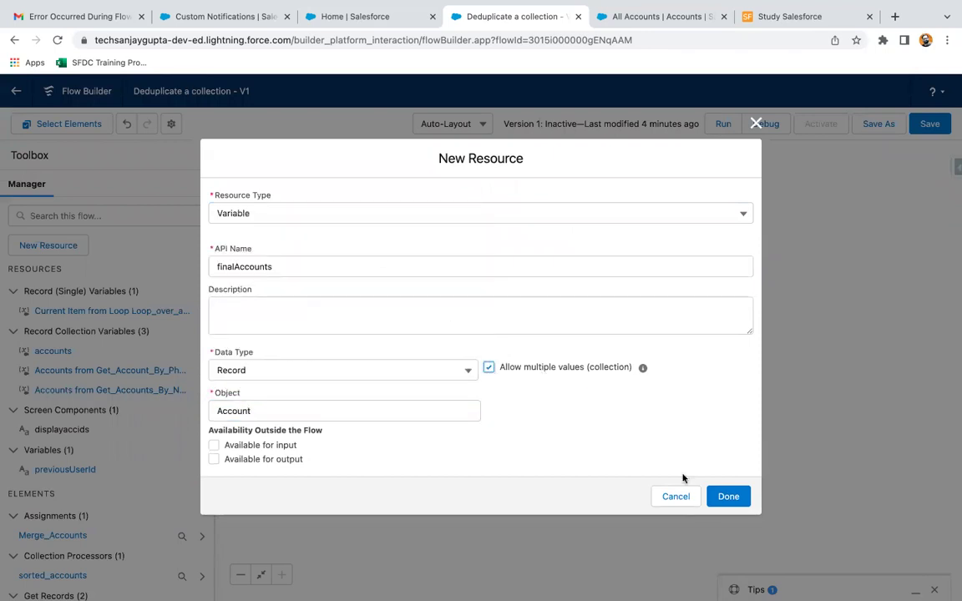
{"action": "left_click", "coordinate": [730, 499]}
- Add a Decision labelled "check previous id" on the loop's For Each path and label its first outcome "Yes"
{"action": "scroll", "coordinate": [708, 392], "scroll_direction": "down", "scroll_amount": 2}
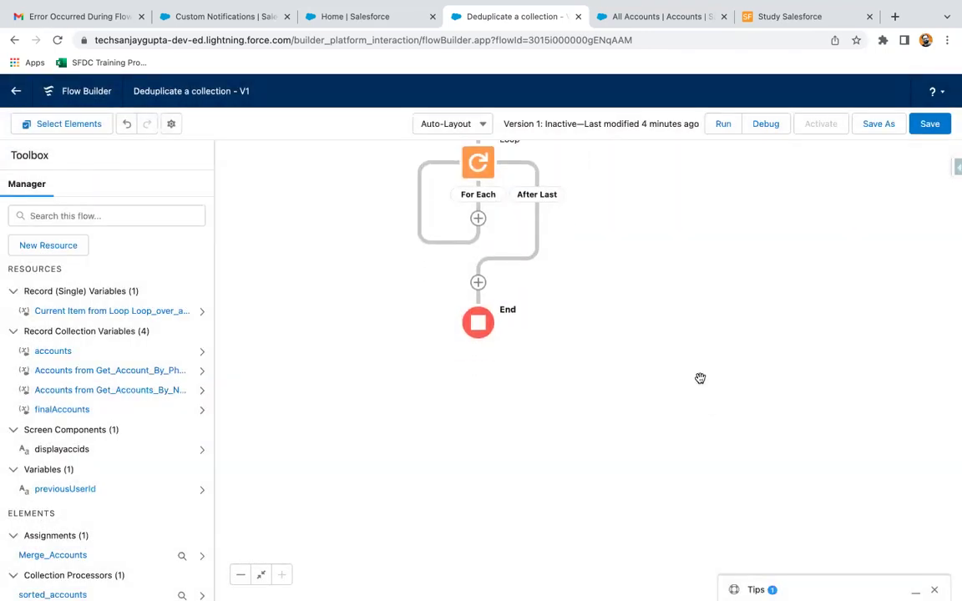
{"action": "left_click", "coordinate": [478, 218]}
{"action": "scroll", "coordinate": [447, 368], "scroll_direction": "down", "scroll_amount": 3}
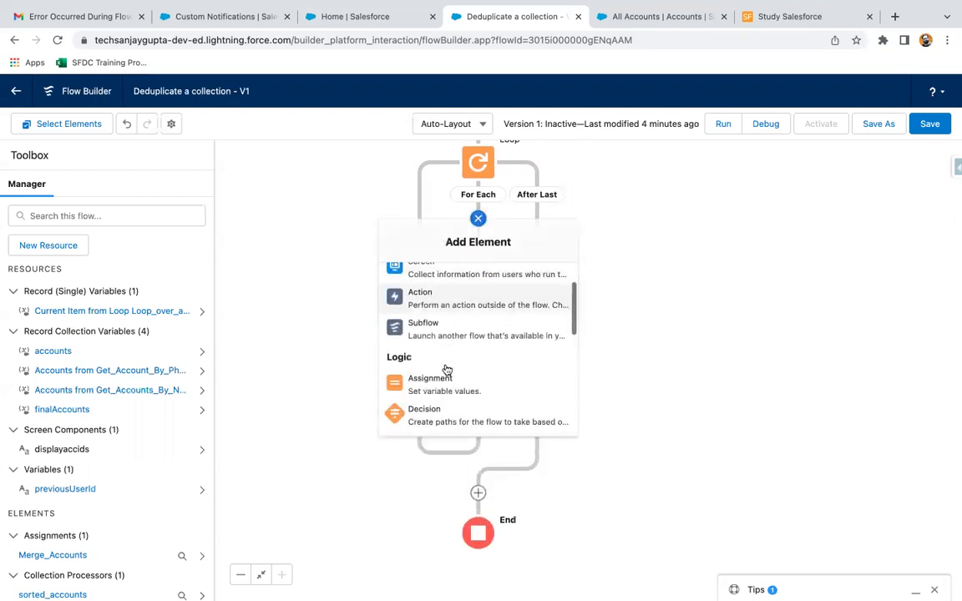
{"action": "left_click", "coordinate": [439, 341]}
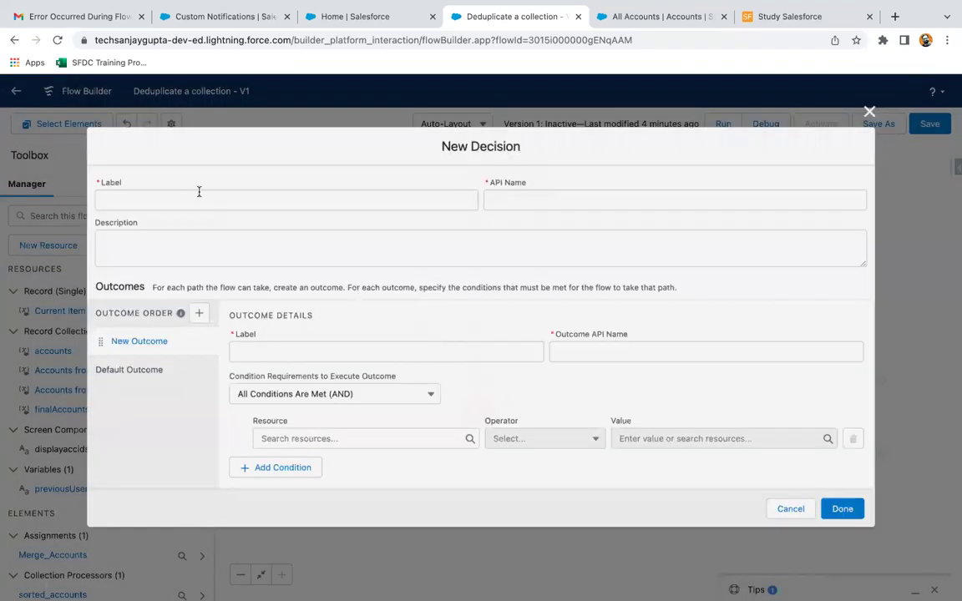
{"action": "type", "text": "check previous id"}
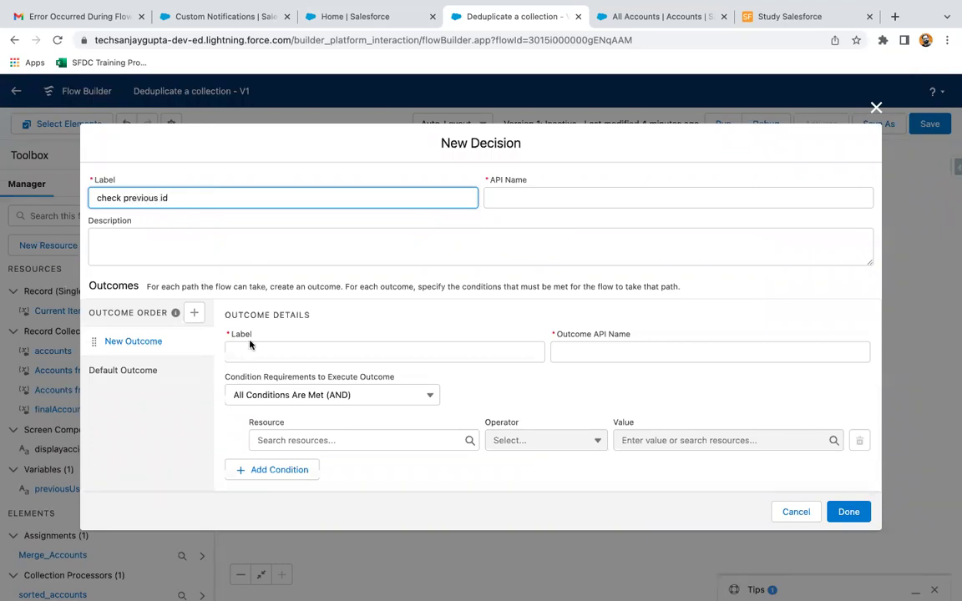
{"action": "left_click", "coordinate": [268, 350]}
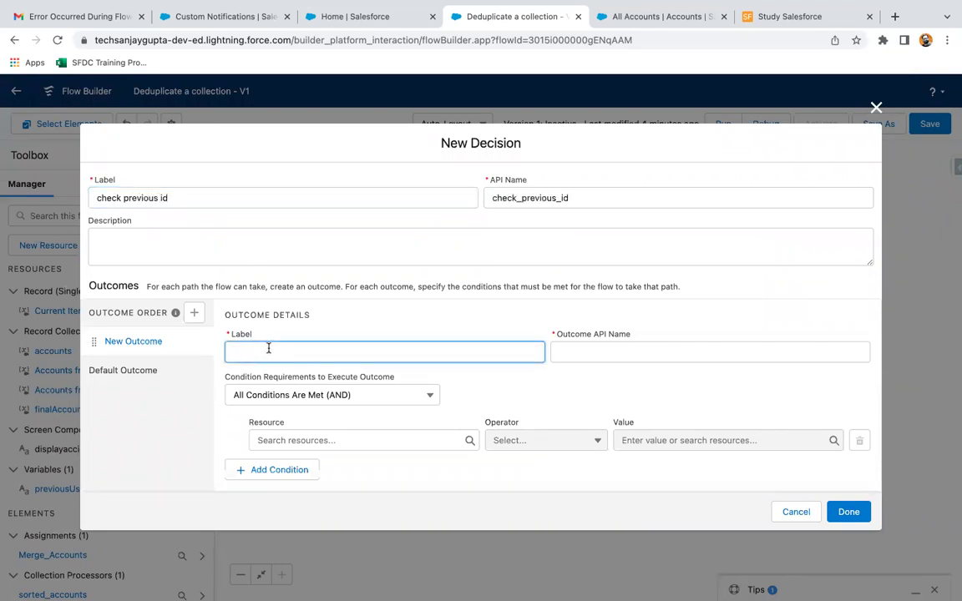
{"action": "type", "text": "Yes"}
{"action": "key", "text": "Tab"}
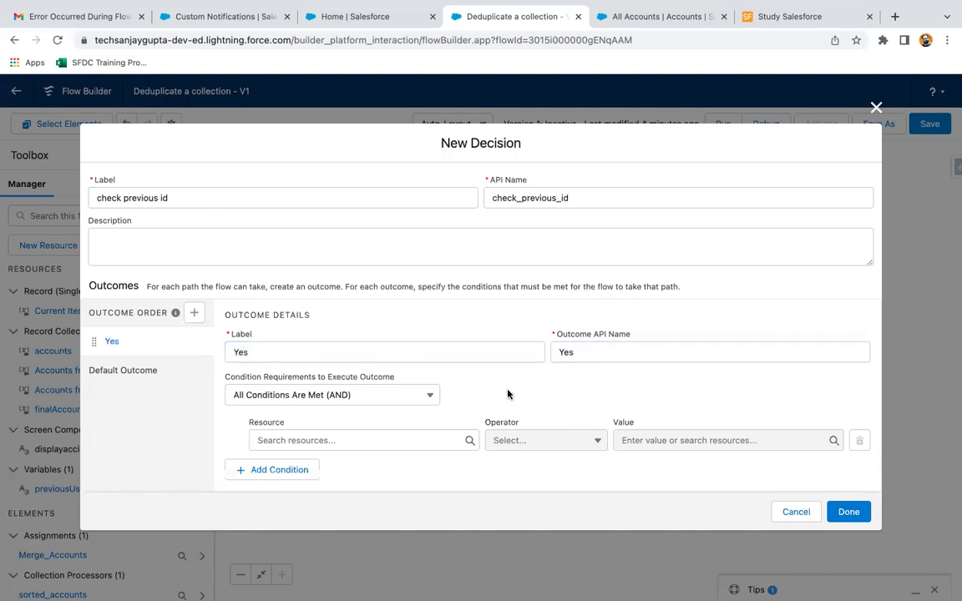
- Use the previousUserId variable as the resource of the Yes outcome's condition
{"action": "left_click", "coordinate": [355, 442]}
{"action": "type", "text": "has"}
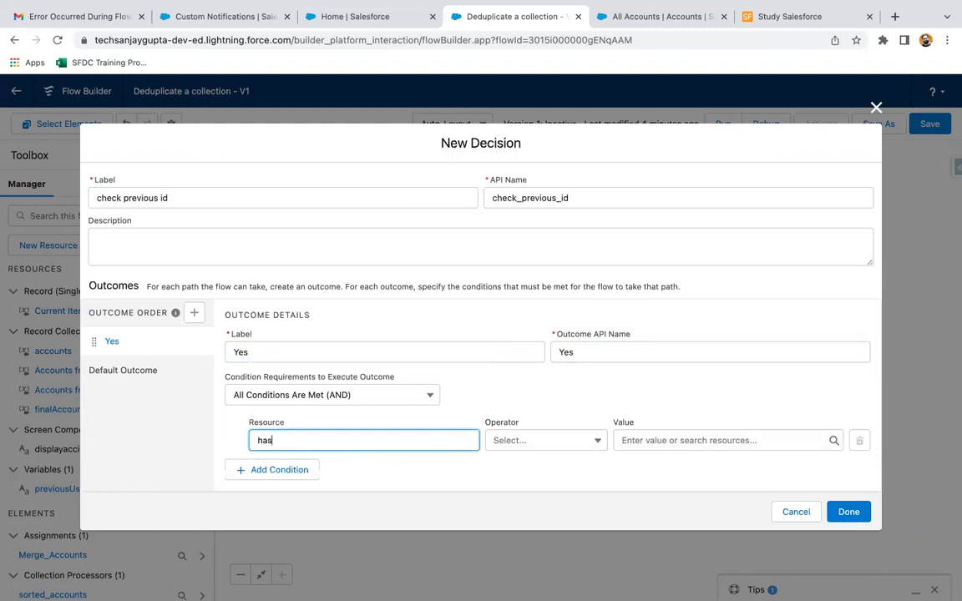
{"action": "key", "text": "BackSpace"}
{"action": "key", "text": "BackSpace"}
{"action": "type", "text": "previ"}
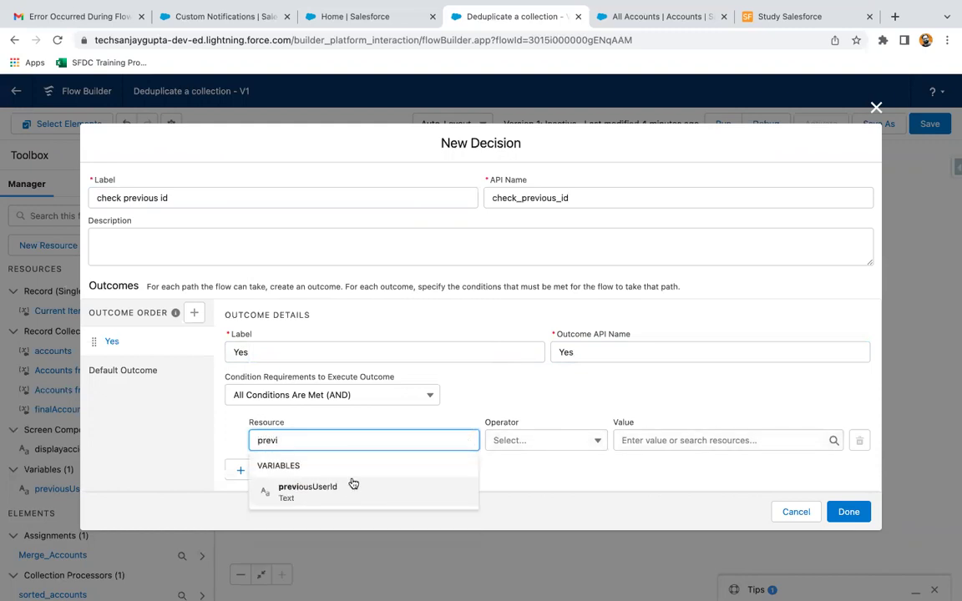
{"action": "left_click", "coordinate": [350, 487]}
- Compare previousUserId in the Yes condition with the Id of the current item from Loop_over_accounts
{"action": "left_click", "coordinate": [661, 439]}
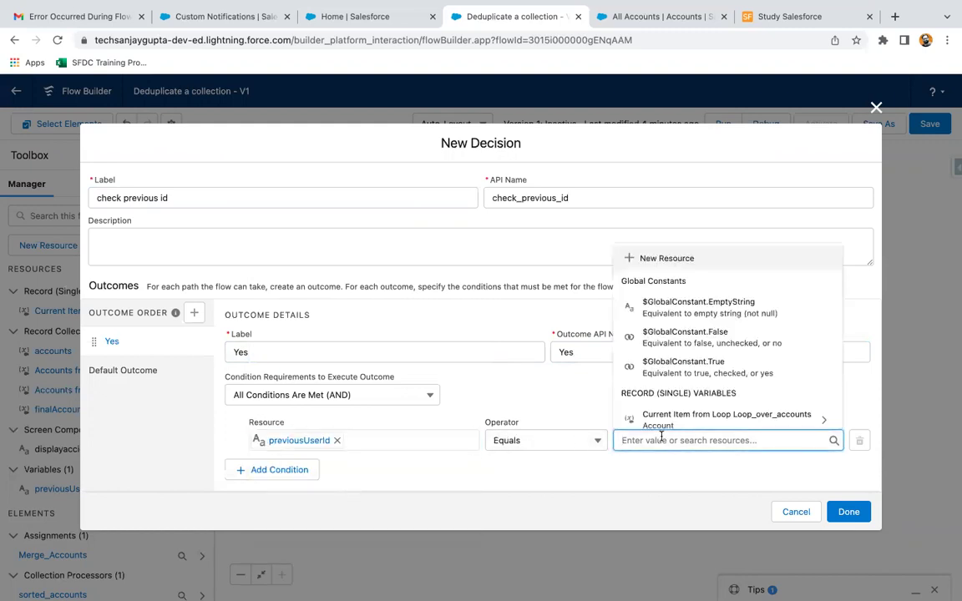
{"action": "type", "text": "curr"}
{"action": "left_click", "coordinate": [642, 411]}
{"action": "type", "text": "id"}
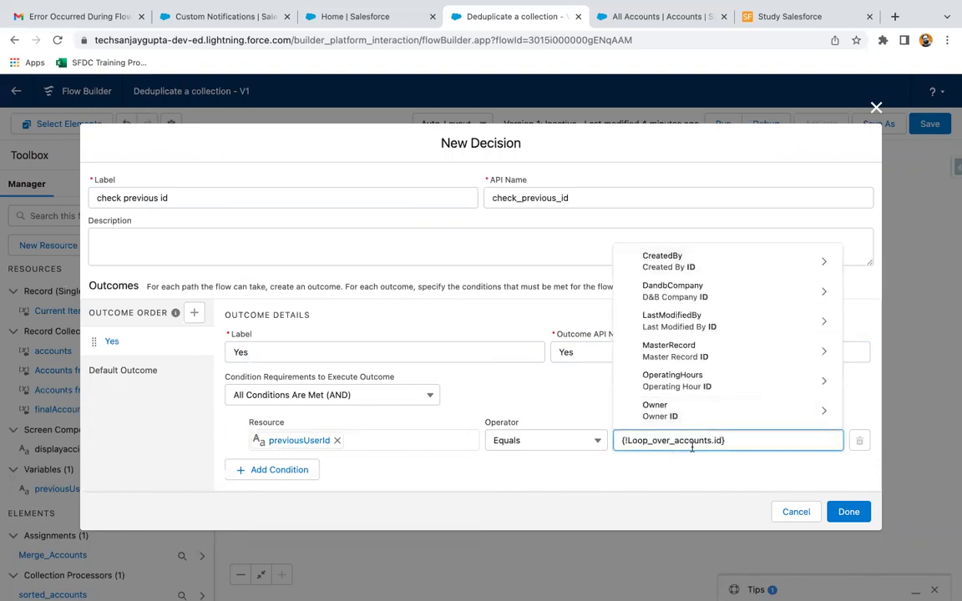
{"action": "scroll", "coordinate": [709, 376], "scroll_direction": "down", "scroll_amount": 4}
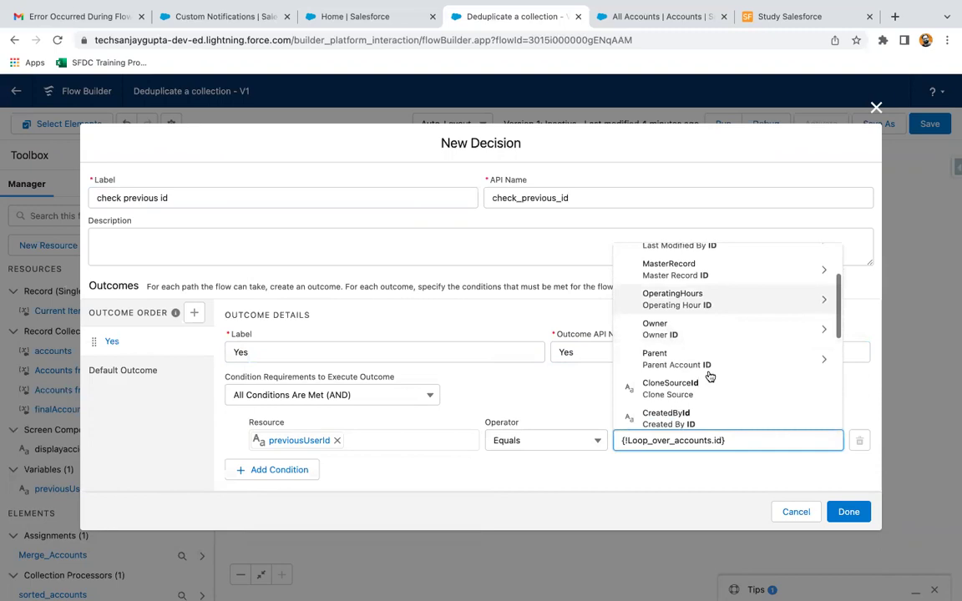
{"action": "left_click", "coordinate": [687, 359]}
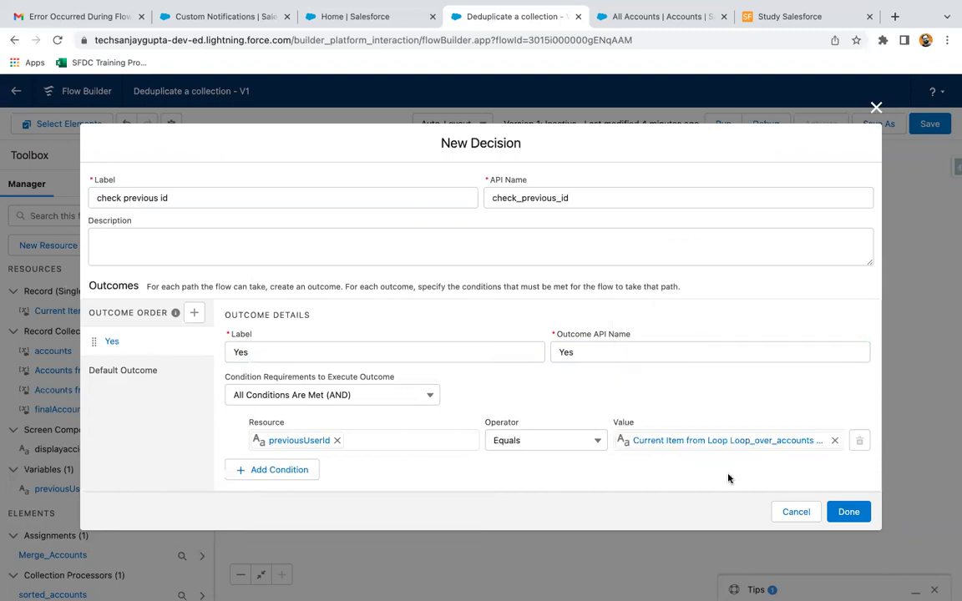
{"action": "left_click", "coordinate": [766, 443]}
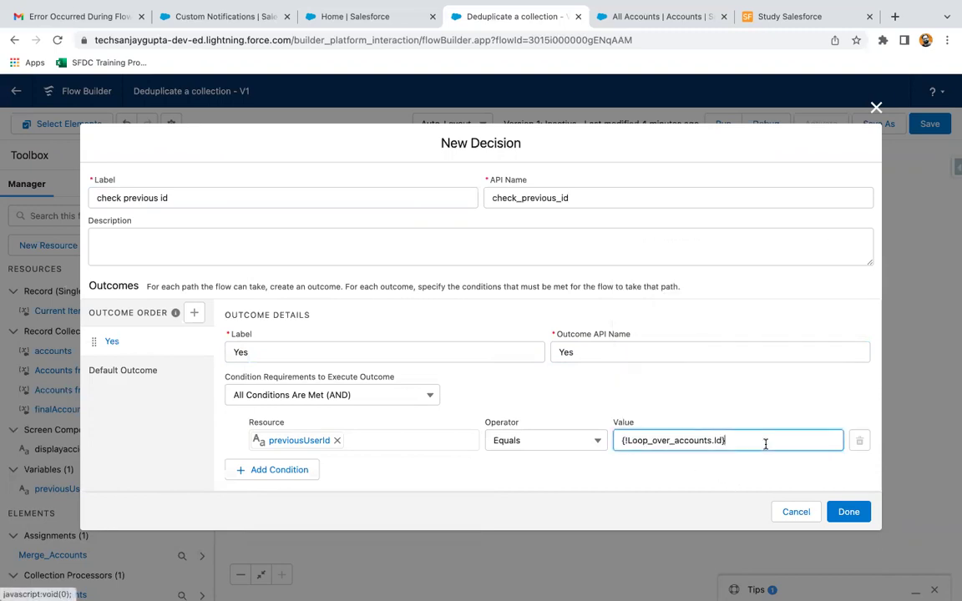
{"action": "left_click", "coordinate": [698, 477]}
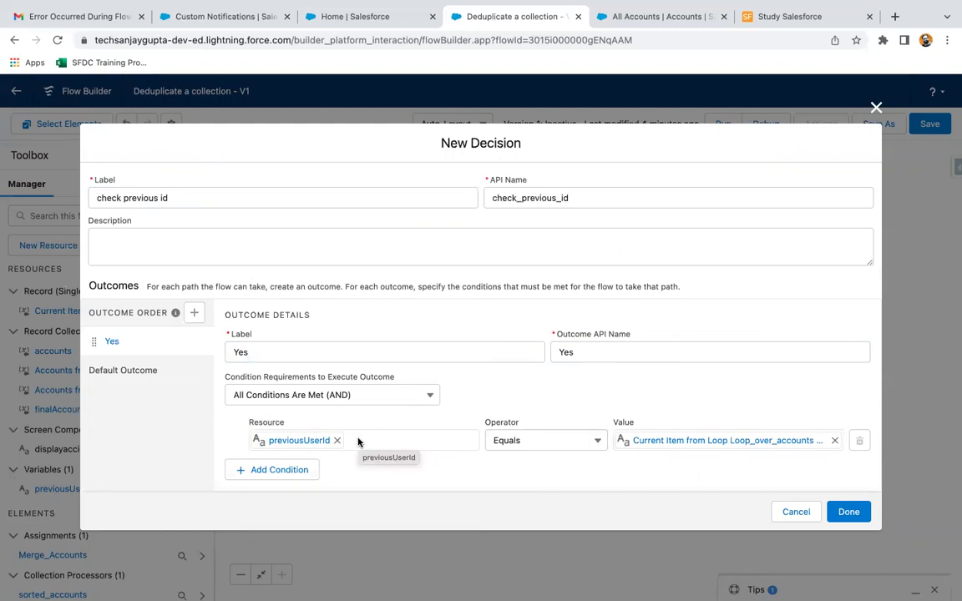
- Add a second outcome labelled "No" and use previousUserId as its condition resource
{"action": "left_click", "coordinate": [195, 312]}
{"action": "type", "text": "No"}
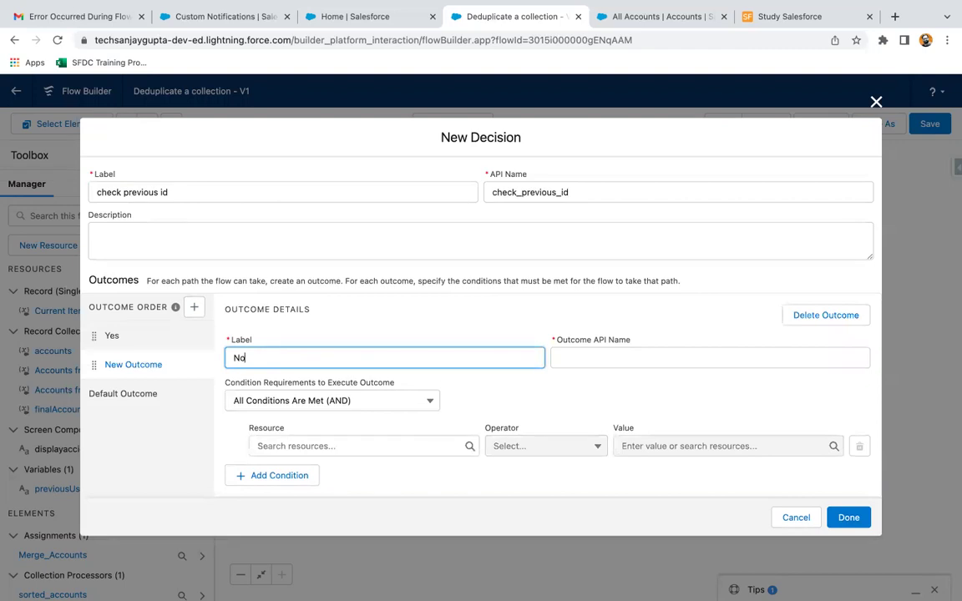
{"action": "left_click", "coordinate": [507, 386]}
{"action": "left_click", "coordinate": [345, 442]}
{"action": "type", "text": "h"}
{"action": "key", "text": "BackSpace"}
{"action": "type", "text": "o"}
{"action": "key", "text": "BackSpace"}
{"action": "type", "text": "pre"}
{"action": "left_click", "coordinate": [309, 496]}
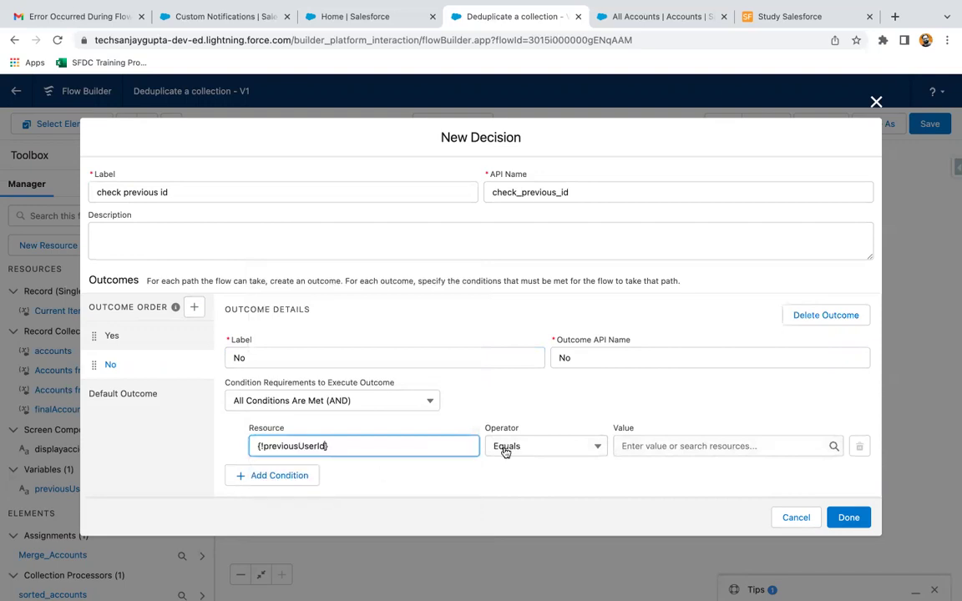
- Set the No condition to Does Not Equal the Id of the current Loop_over_accounts item, and finish the decision
{"action": "left_click", "coordinate": [506, 448]}
{"action": "left_click", "coordinate": [538, 327]}
{"action": "left_click", "coordinate": [624, 446]}
{"action": "type", "text": "{loo"}
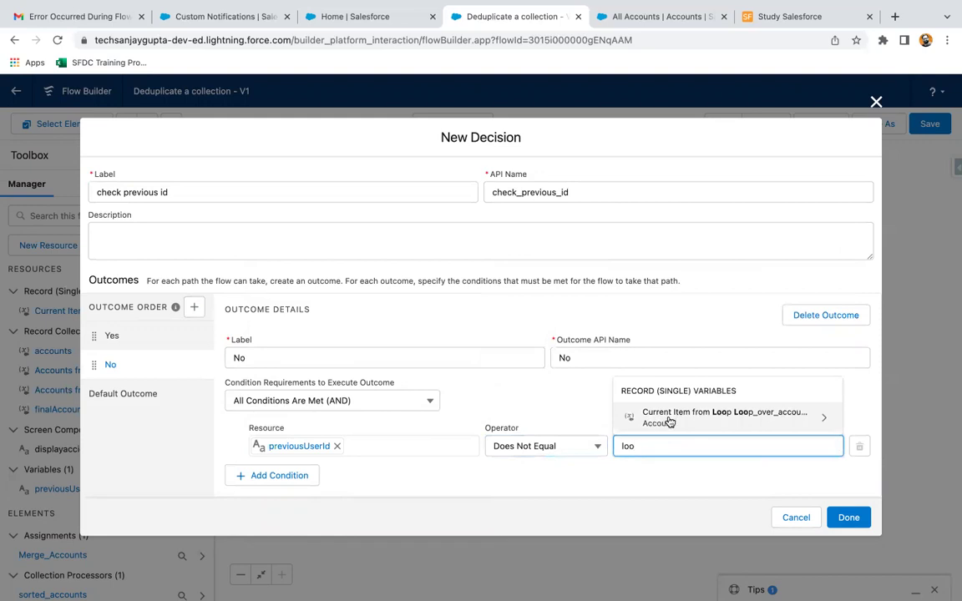
{"action": "left_click", "coordinate": [668, 421]}
{"action": "type", "text": "id"}
{"action": "scroll", "coordinate": [680, 413], "scroll_direction": "down", "scroll_amount": 3}
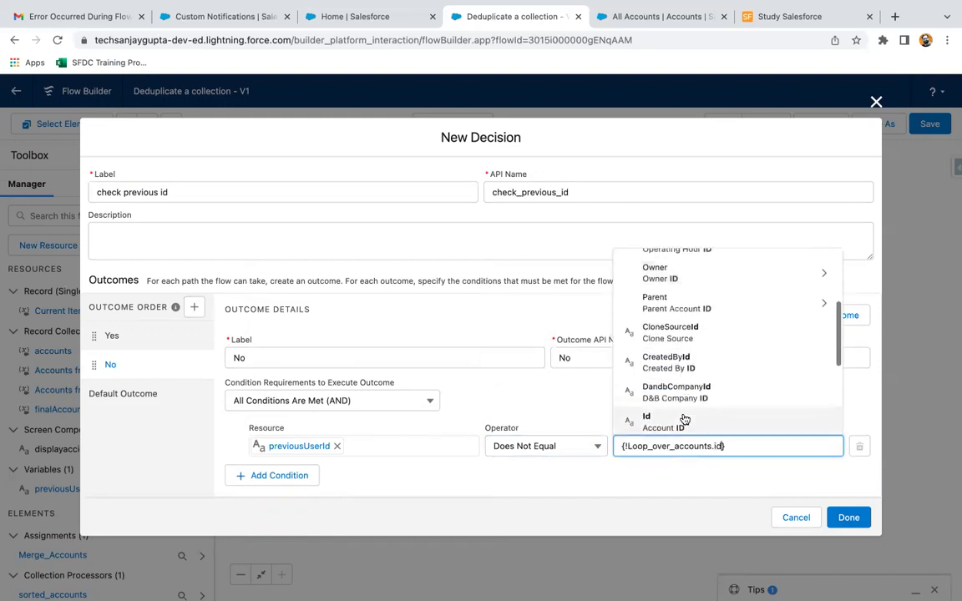
{"action": "left_click", "coordinate": [681, 407]}
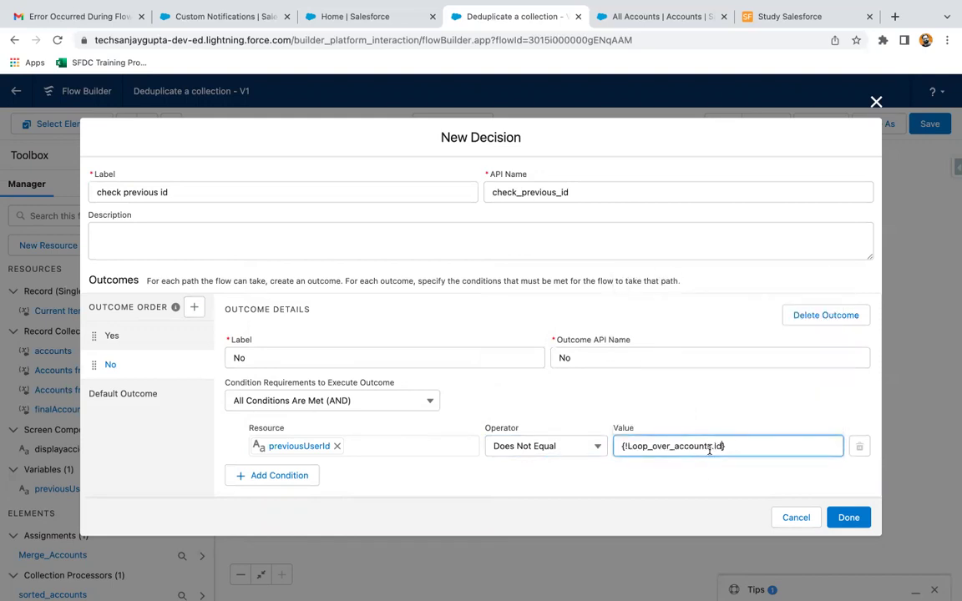
{"action": "left_click", "coordinate": [716, 460]}
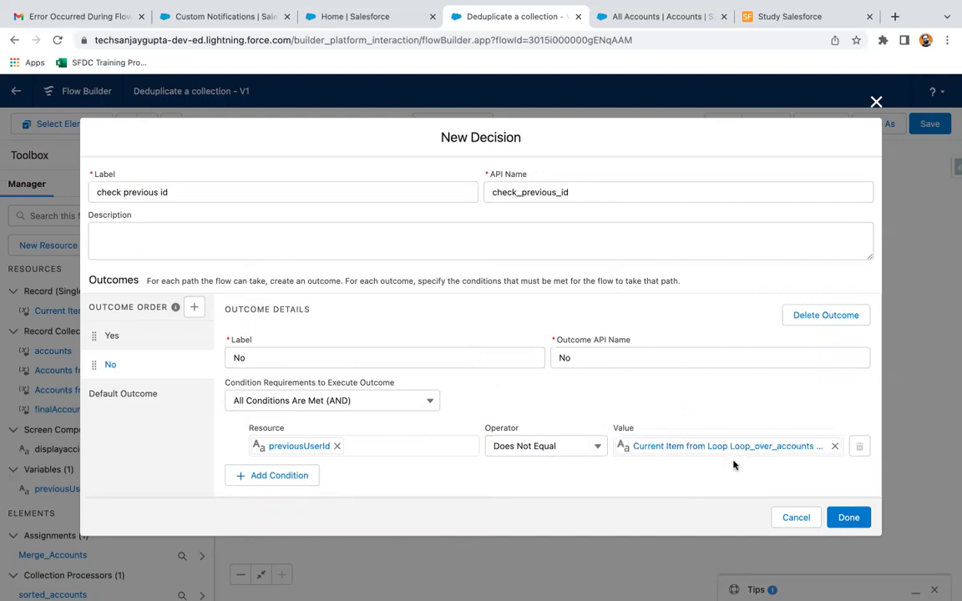
{"action": "left_click", "coordinate": [848, 516]}
- Add an End element to the Default Outcome path of the check previous id decision
{"action": "scroll", "coordinate": [738, 339], "scroll_direction": "up", "scroll_amount": 1}
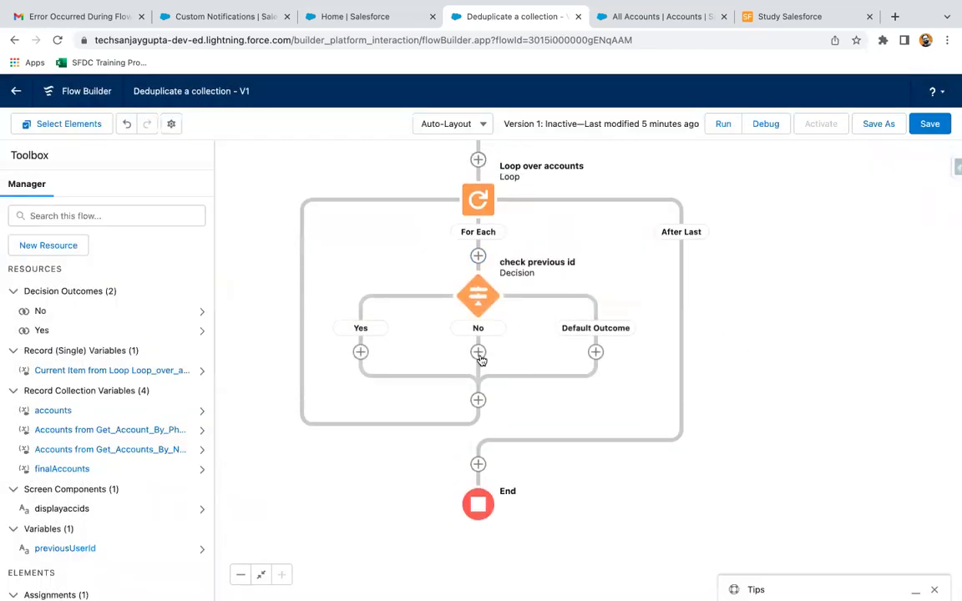
{"action": "left_click_drag", "start_coordinate": [515, 401], "coordinate": [515, 378]}
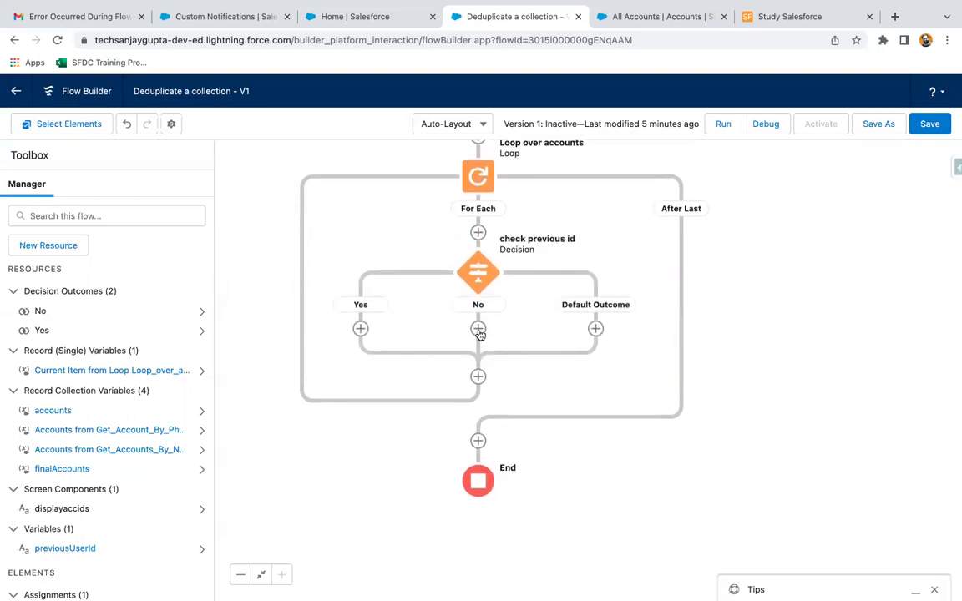
{"action": "left_click", "coordinate": [596, 328]}
{"action": "scroll", "coordinate": [582, 429], "scroll_direction": "down", "scroll_amount": 2}
{"action": "scroll", "coordinate": [583, 429], "scroll_direction": "down", "scroll_amount": 4}
{"action": "left_click", "coordinate": [567, 428]}
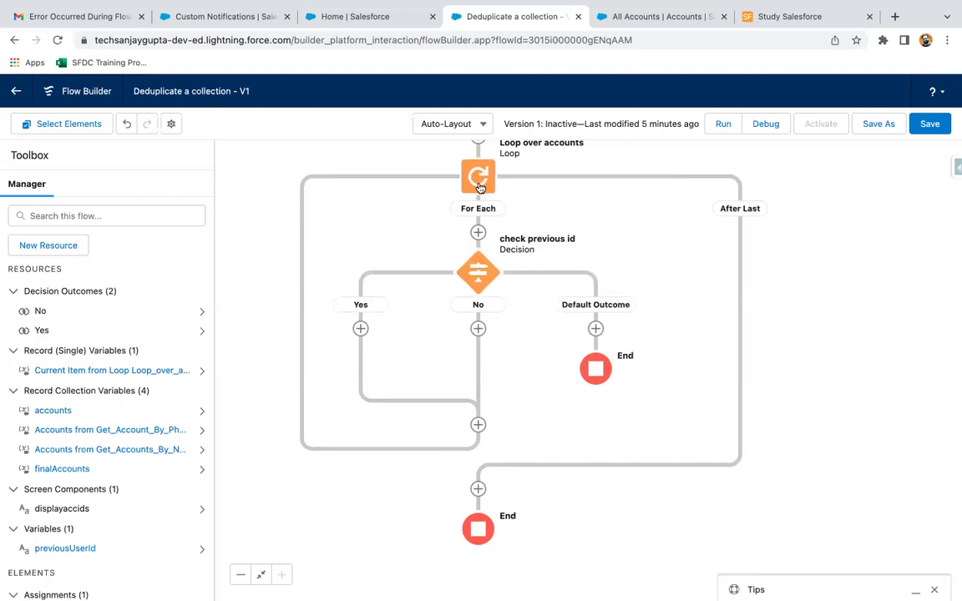
- Add an Assignment labelled "Add to Final List" on the decision's No path
{"action": "left_click", "coordinate": [478, 329]}
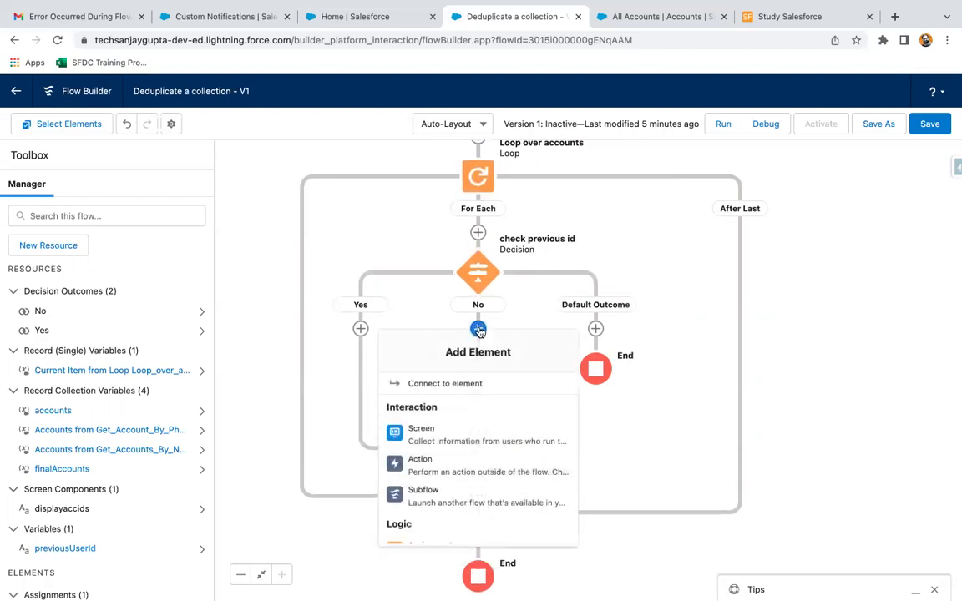
{"action": "scroll", "coordinate": [448, 469], "scroll_direction": "down", "scroll_amount": 3}
{"action": "scroll", "coordinate": [448, 472], "scroll_direction": "down", "scroll_amount": 3}
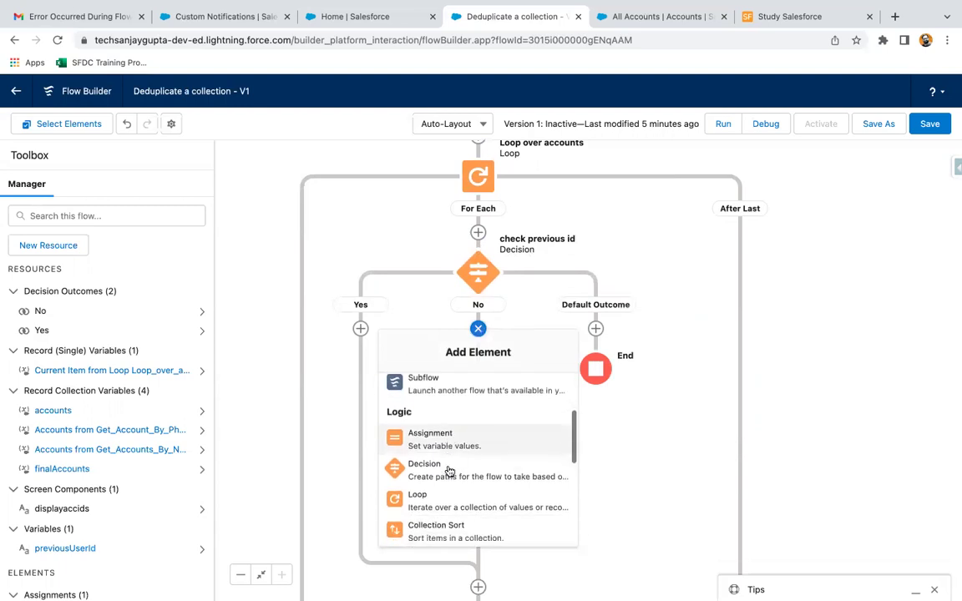
{"action": "scroll", "coordinate": [449, 472], "scroll_direction": "up", "scroll_amount": 1}
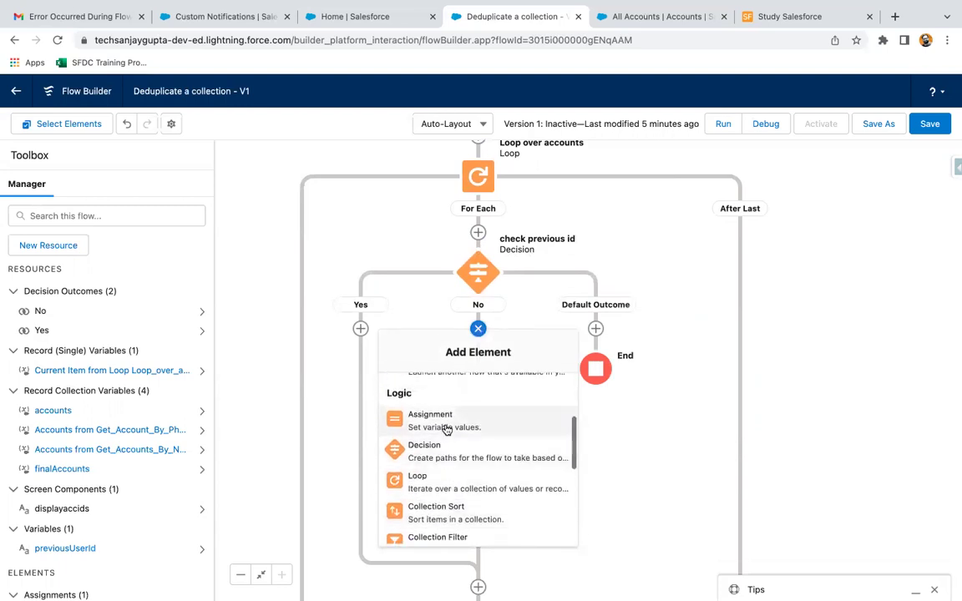
{"action": "left_click", "coordinate": [446, 424]}
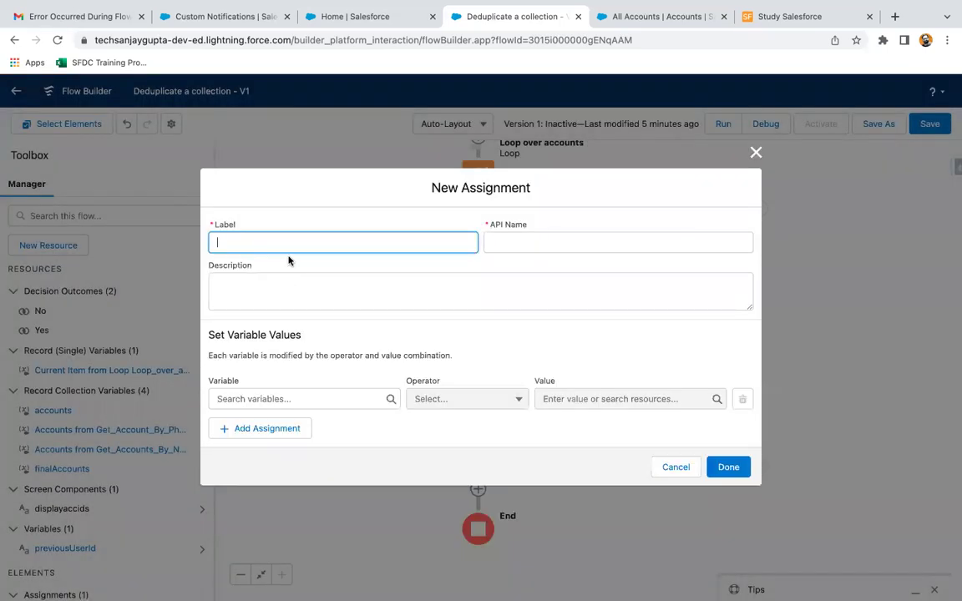
{"action": "type", "text": "Add to Final List"}
- Choose the finalAccounts collection as the variable that the Add to Final List assignment modifies
{"action": "left_click", "coordinate": [242, 392]}
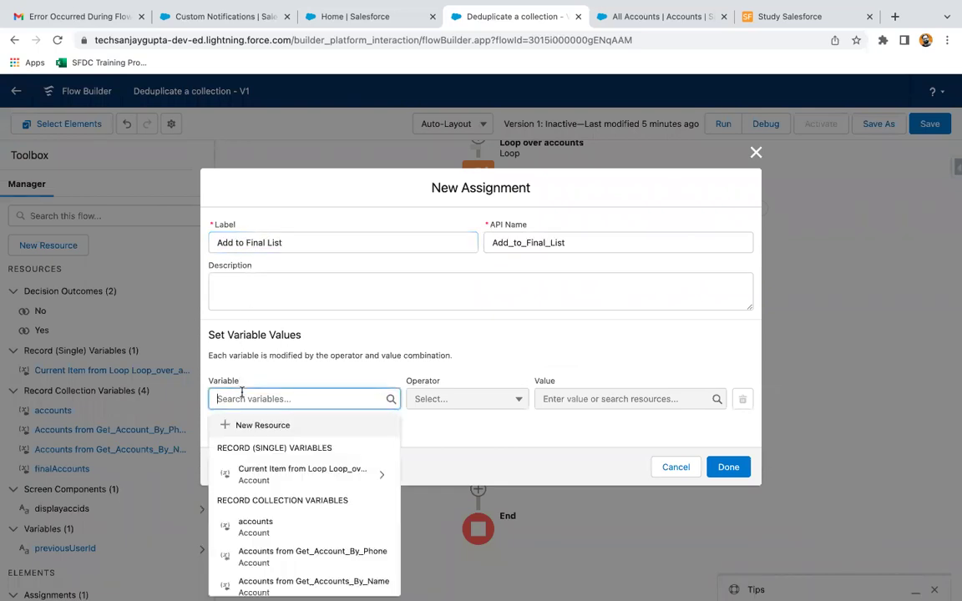
{"action": "type", "text": "add"}
{"action": "key", "text": "BackSpace"}
{"action": "key", "text": "BackSpace"}
{"action": "key", "text": "BackSpace"}
{"action": "type", "text": "fian"}
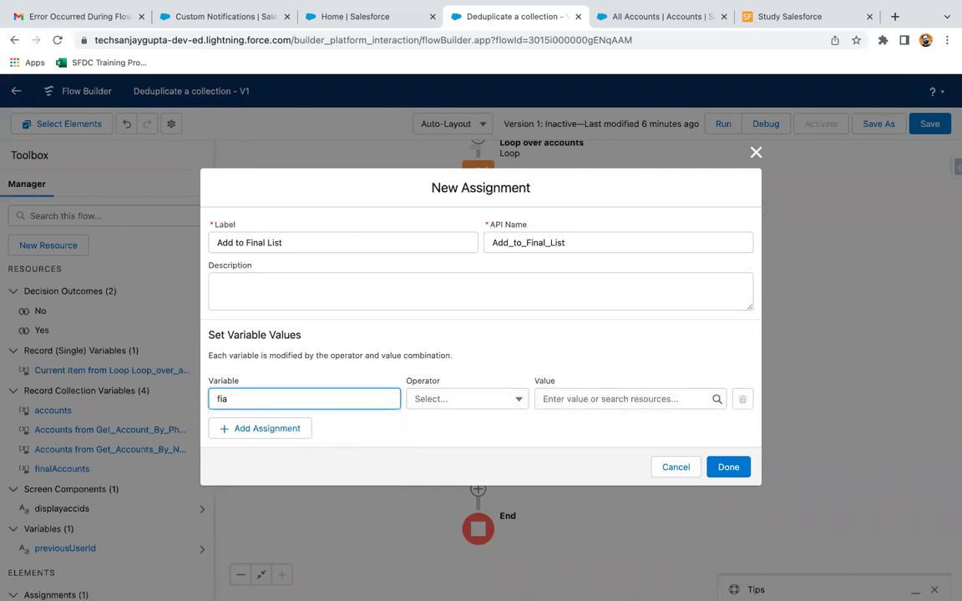
{"action": "key", "text": "BackSpace"}
{"action": "key", "text": "BackSpace"}
{"action": "key", "text": "BackSpace"}
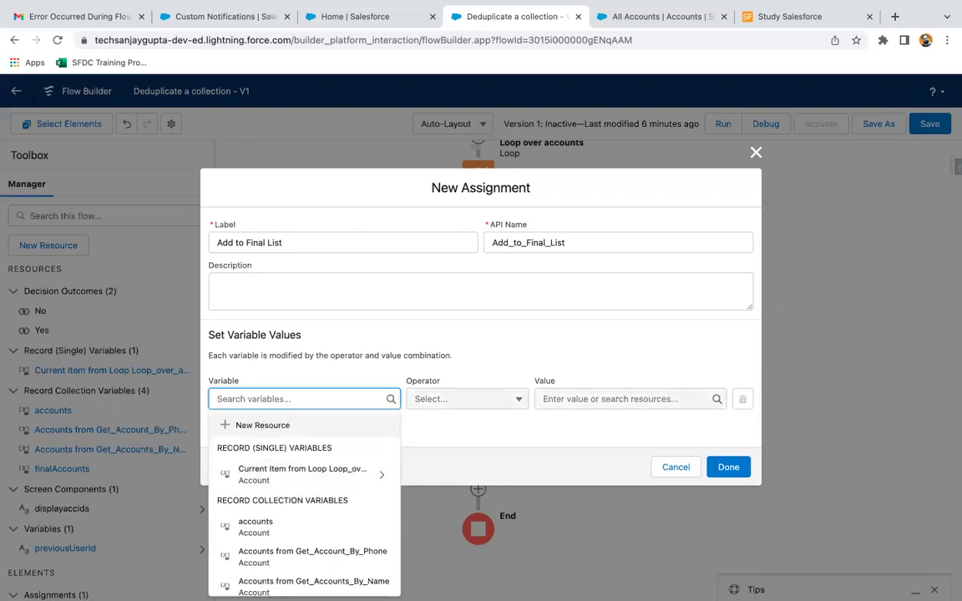
{"action": "type", "text": "fi"}
{"action": "left_click", "coordinate": [264, 449]}
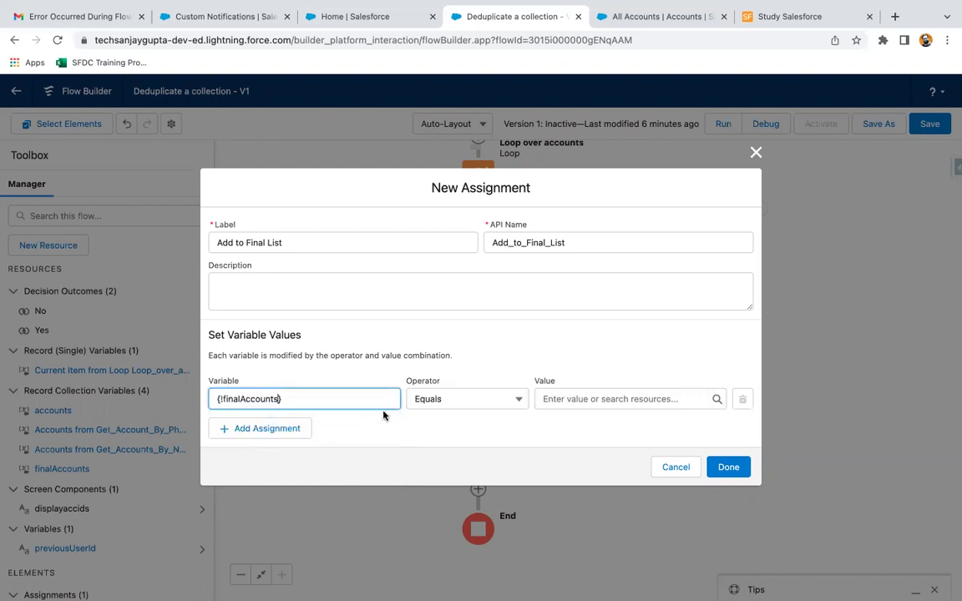
- Make the assignment Add the current item from Loop_over_accounts to finalAccounts, and finish the element
{"action": "left_click", "coordinate": [465, 399]}
{"action": "left_click", "coordinate": [436, 448]}
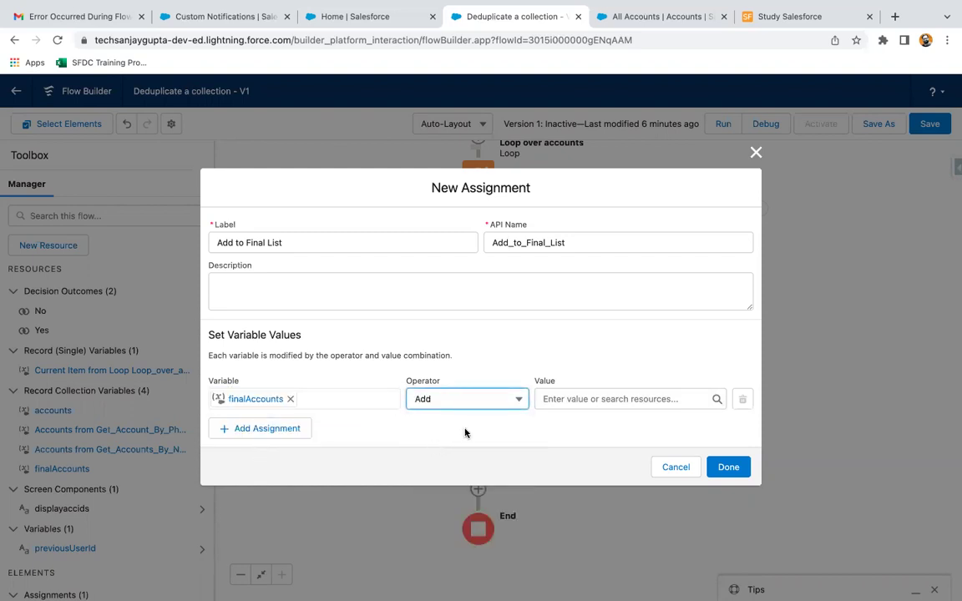
{"action": "left_click", "coordinate": [562, 399]}
{"action": "type", "text": "curr"}
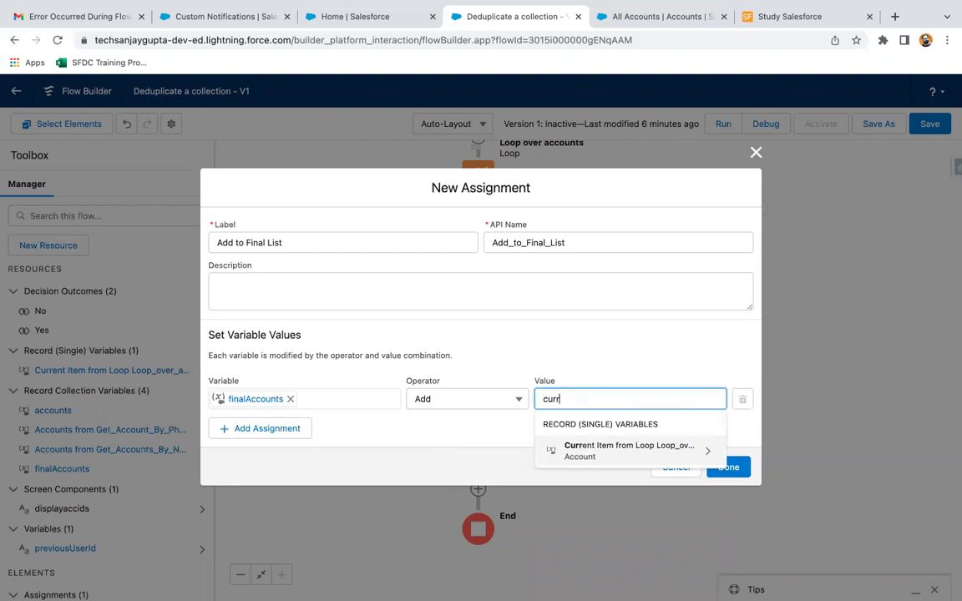
{"action": "left_click", "coordinate": [575, 448]}
{"action": "left_click", "coordinate": [515, 435]}
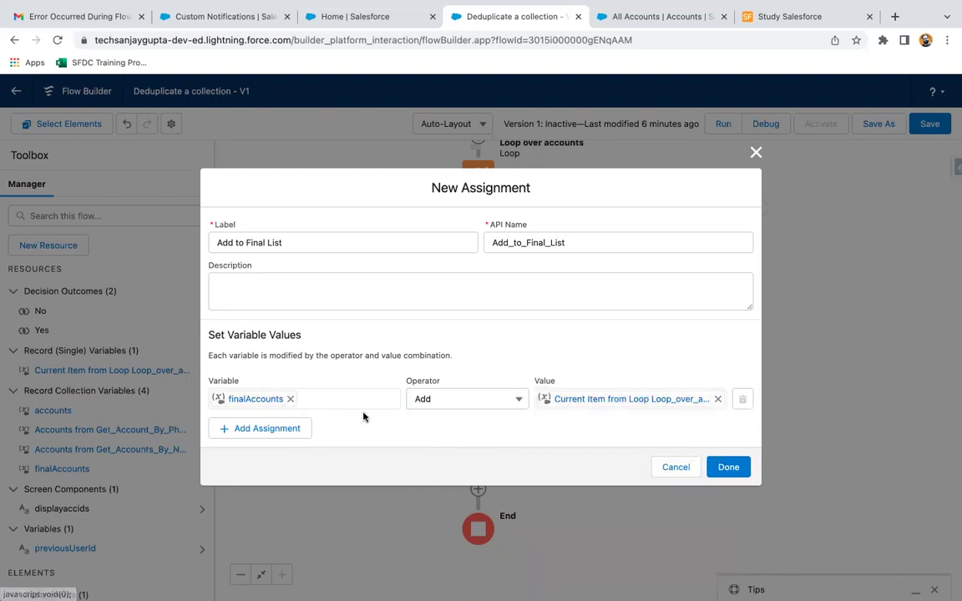
{"action": "left_click", "coordinate": [723, 468]}
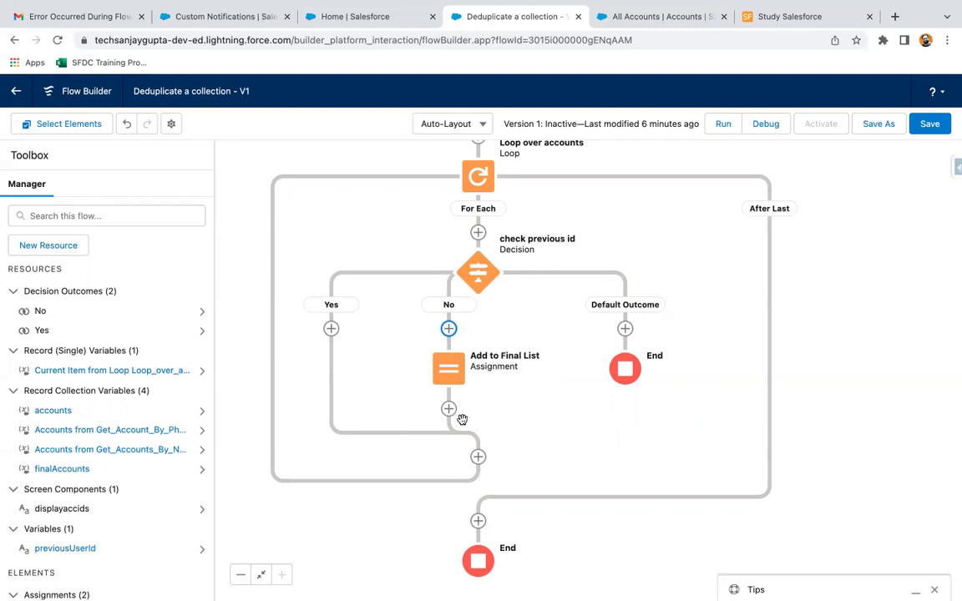
- Add an Assignment labelled "Assign Current Id" where the decision's Yes and No paths merge inside the loop
{"action": "left_click", "coordinate": [478, 457]}
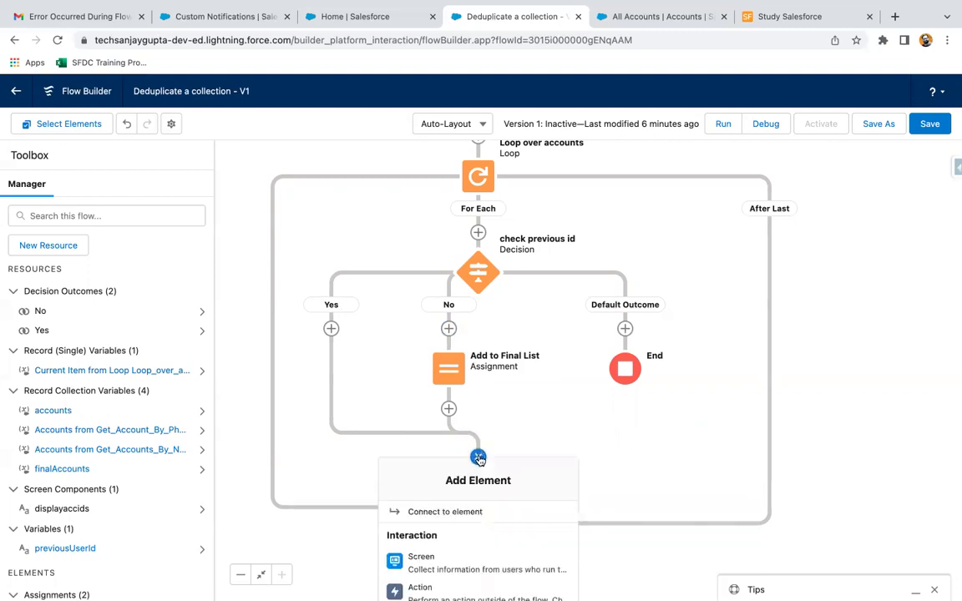
{"action": "scroll", "coordinate": [470, 575], "scroll_direction": "down", "scroll_amount": 4}
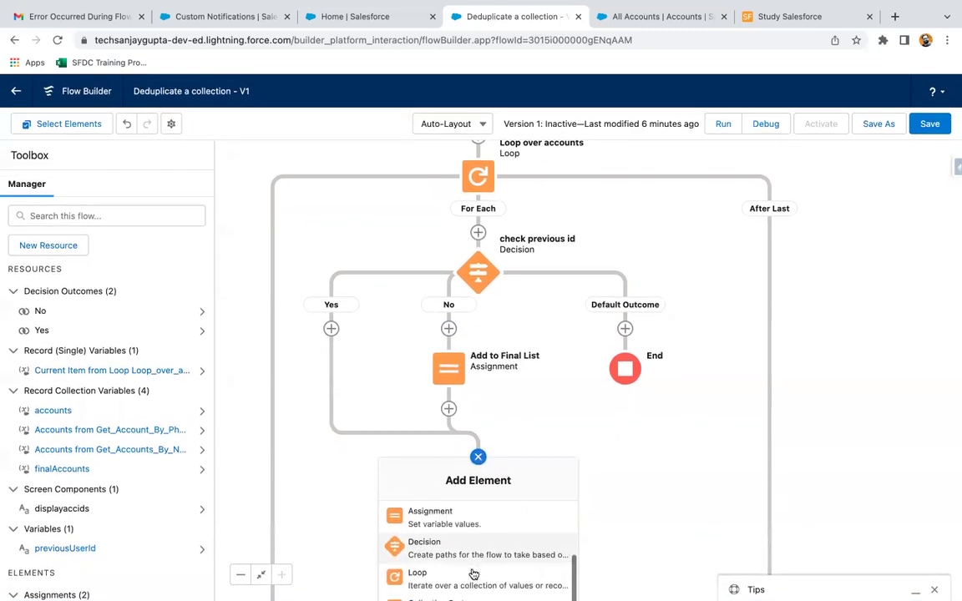
{"action": "left_click", "coordinate": [474, 523]}
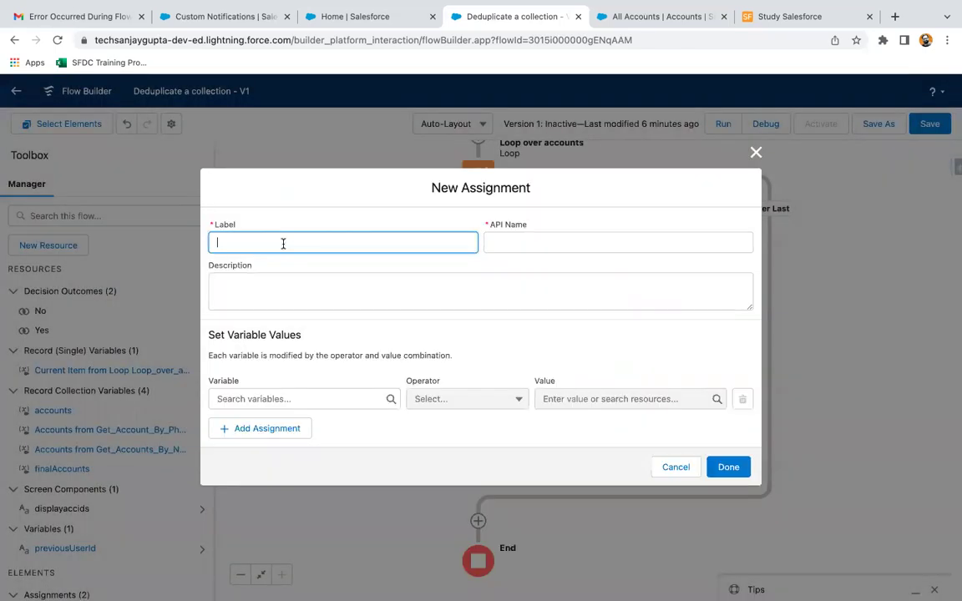
{"action": "type", "text": "Assign Current Id"}
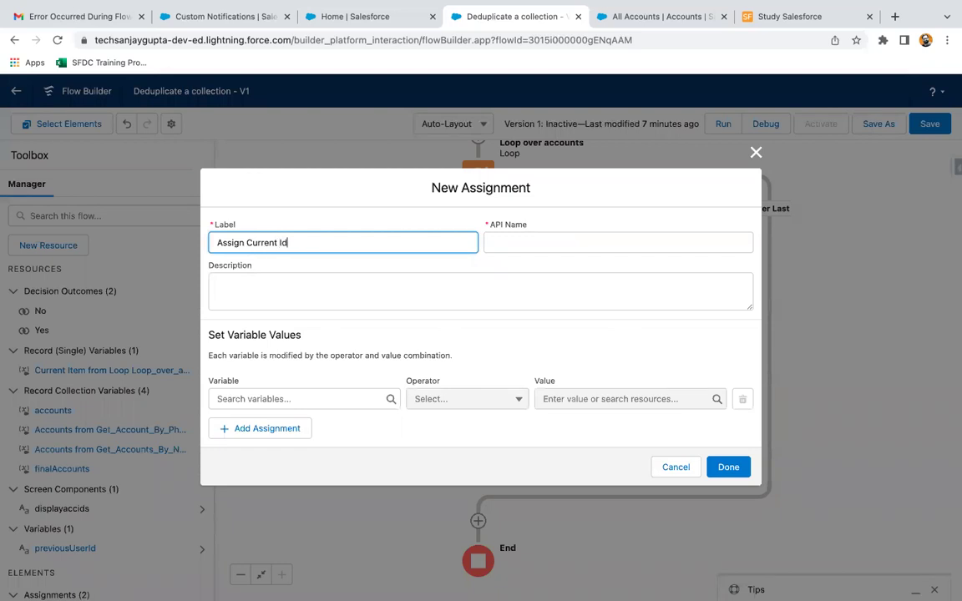
- Choose previousUserId as the variable that the Assign Current Id assignment modifies, keeping the Equals operator
{"action": "left_click", "coordinate": [243, 398]}
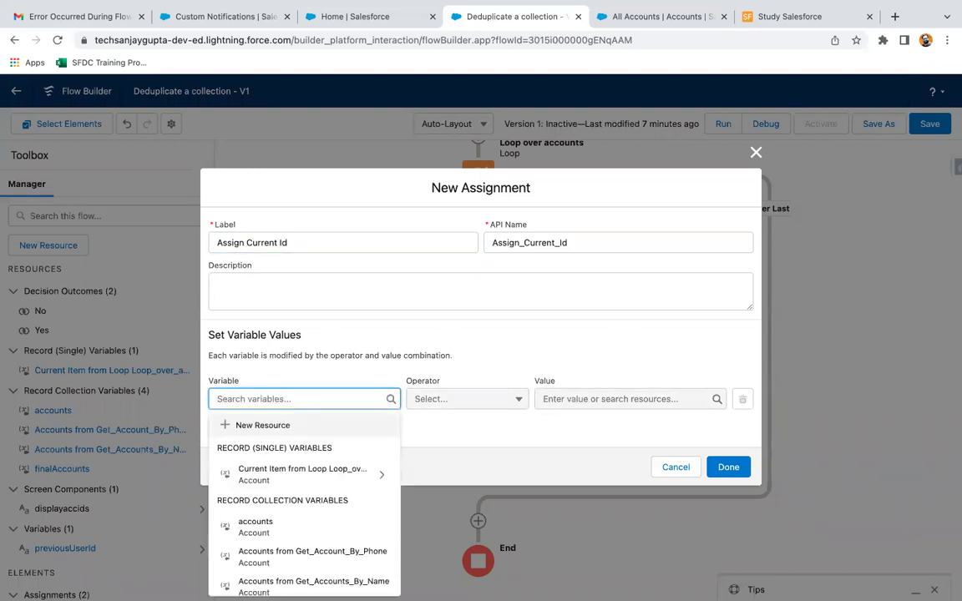
{"action": "type", "text": "previ"}
{"action": "left_click", "coordinate": [261, 448]}
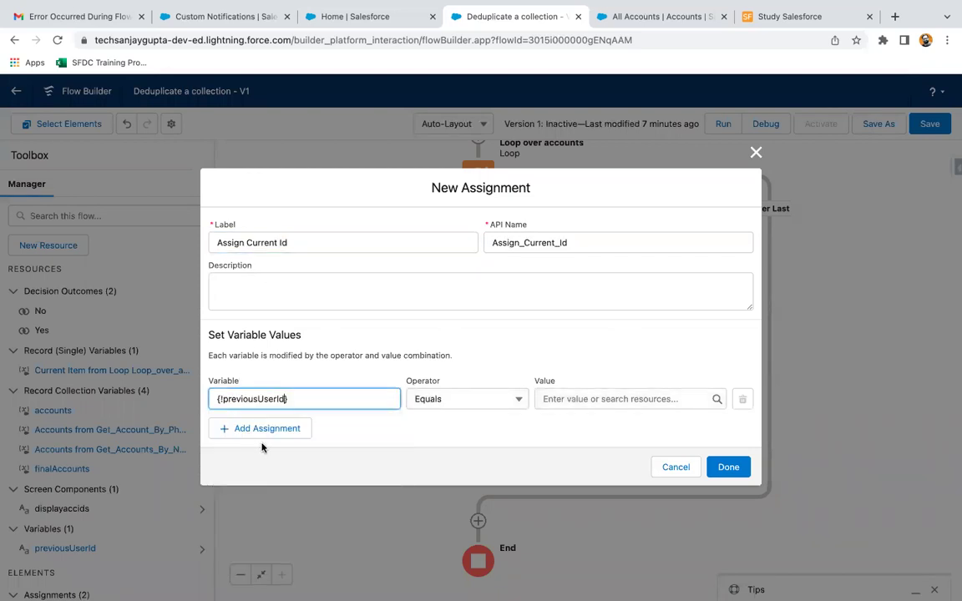
{"action": "left_click", "coordinate": [438, 401]}
{"action": "left_click", "coordinate": [489, 394]}
- Set the assignment's value to the Id of the current item from Loop_over_accounts, and finish the element
{"action": "left_click", "coordinate": [546, 399]}
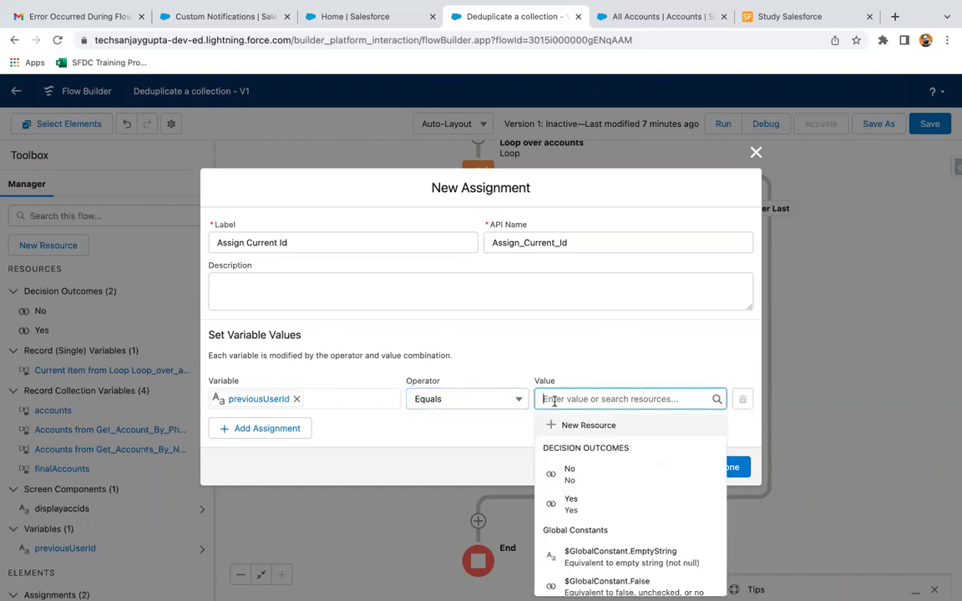
{"action": "type", "text": "cu"}
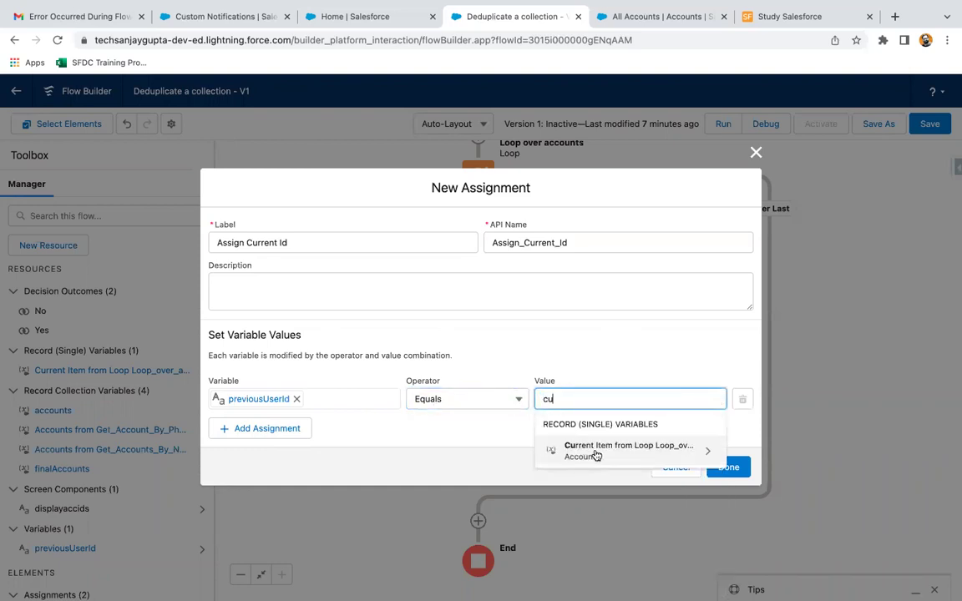
{"action": "left_click", "coordinate": [632, 454]}
{"action": "type", "text": "id"}
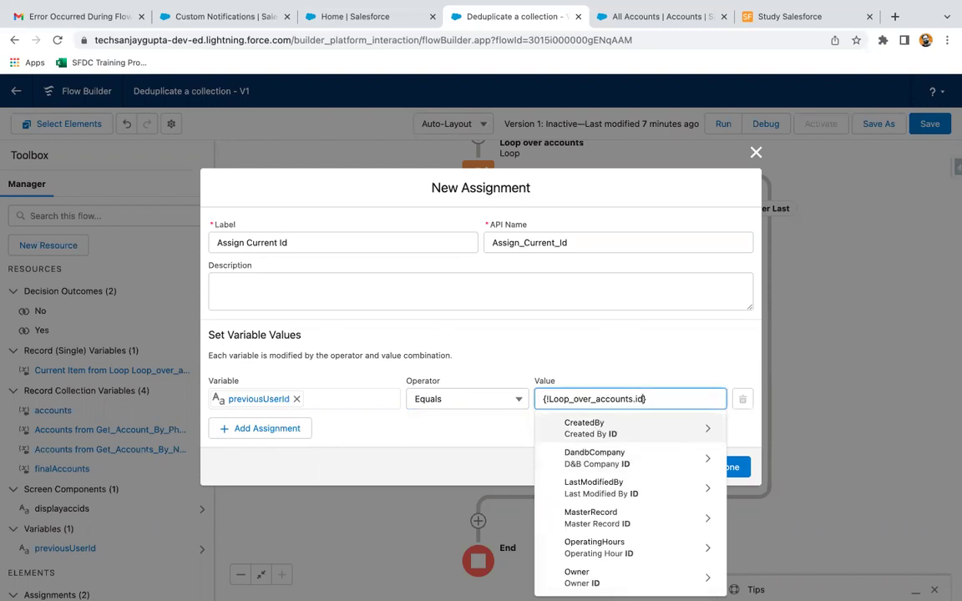
{"action": "scroll", "coordinate": [627, 517], "scroll_direction": "down", "scroll_amount": 5}
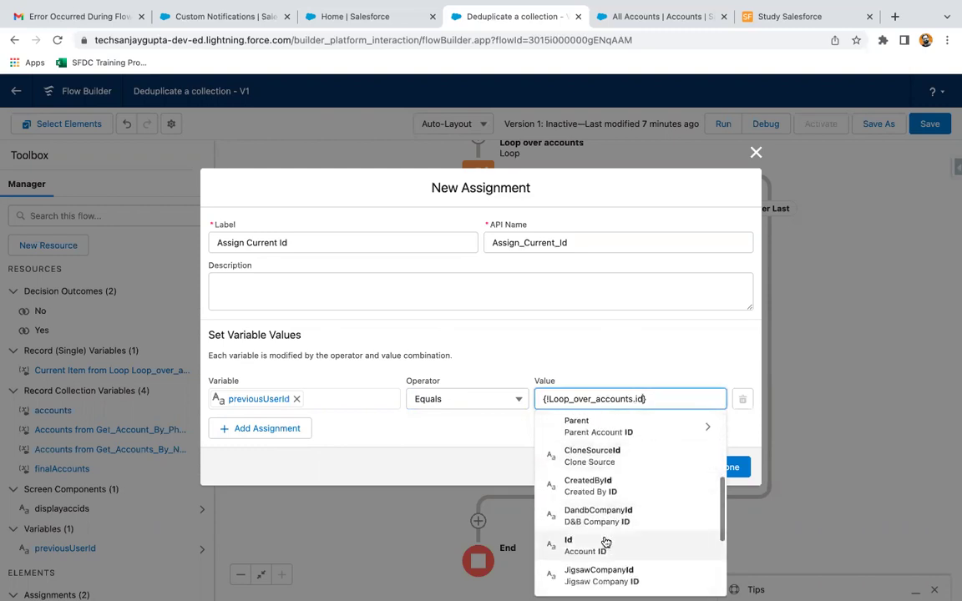
{"action": "left_click", "coordinate": [605, 542]}
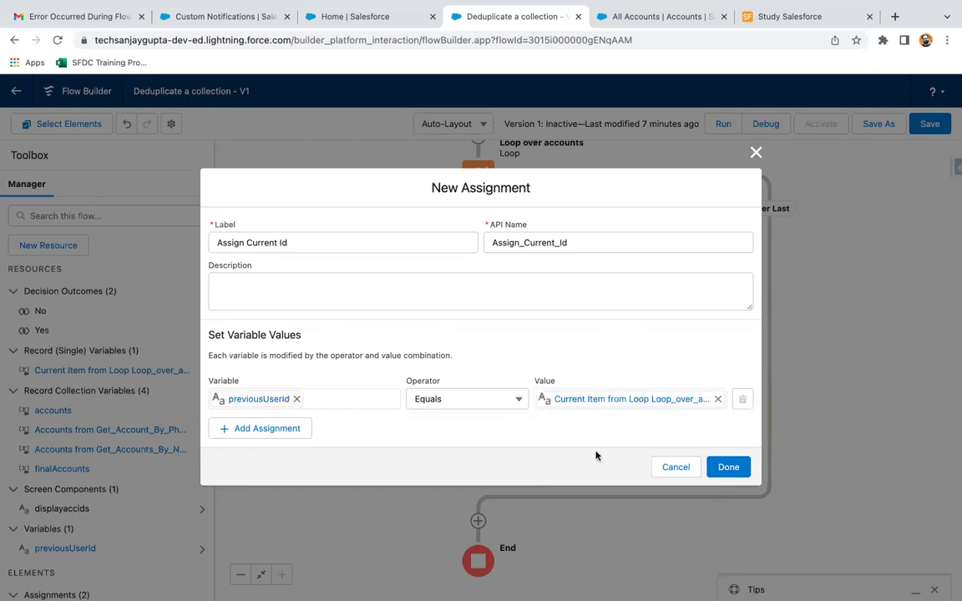
{"action": "left_click", "coordinate": [735, 468]}
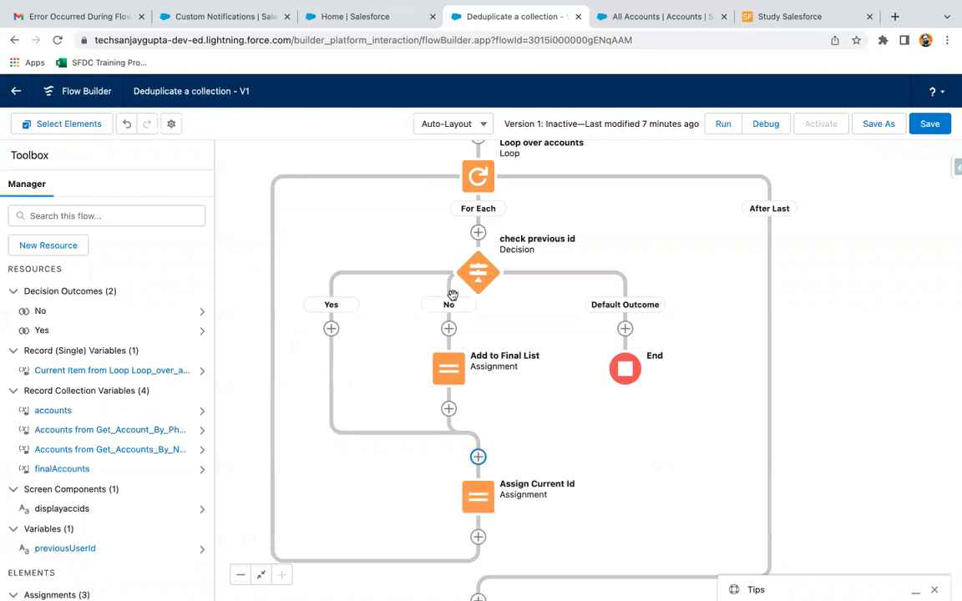
{"action": "mouse_move", "coordinate": [731, 327]}
{"action": "left_mouse_down"}
{"action": "mouse_move", "coordinate": [742, 275]}
{"action": "mouse_move", "coordinate": [736, 360]}
{"action": "mouse_move", "coordinate": [735, 336]}
{"action": "left_mouse_up"}
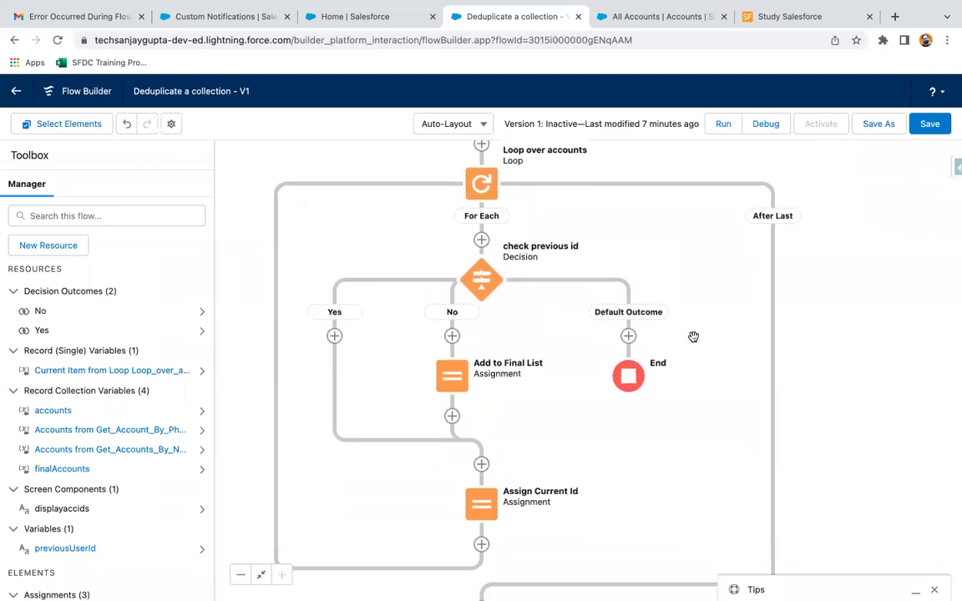
{"action": "left_click", "coordinate": [240, 575]}
{"action": "left_click_drag", "start_coordinate": [768, 395], "coordinate": [713, 378]}
{"action": "left_click", "coordinate": [240, 574]}
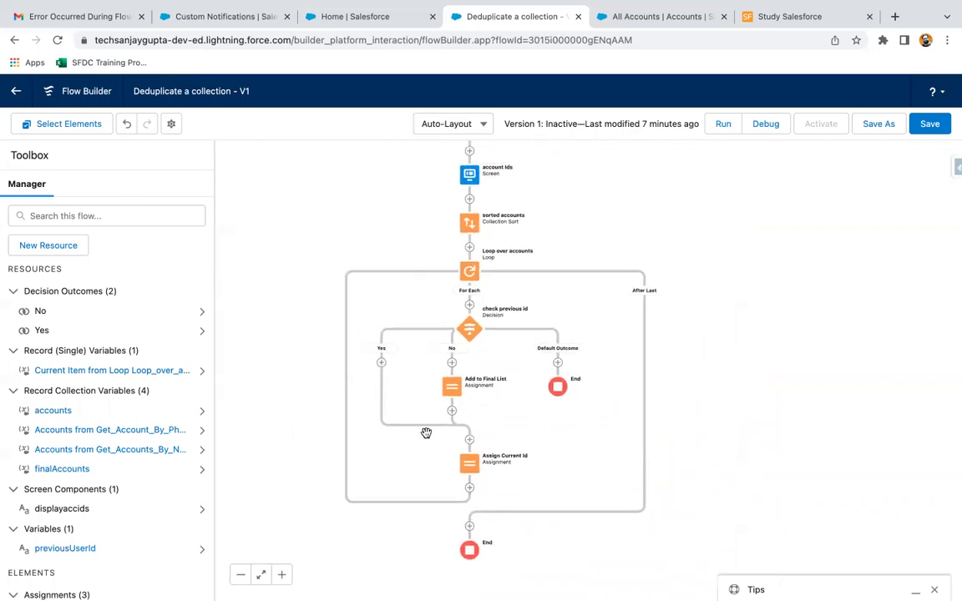
{"action": "left_click", "coordinate": [282, 574]}
{"action": "left_click_drag", "start_coordinate": [728, 377], "coordinate": [777, 386]}
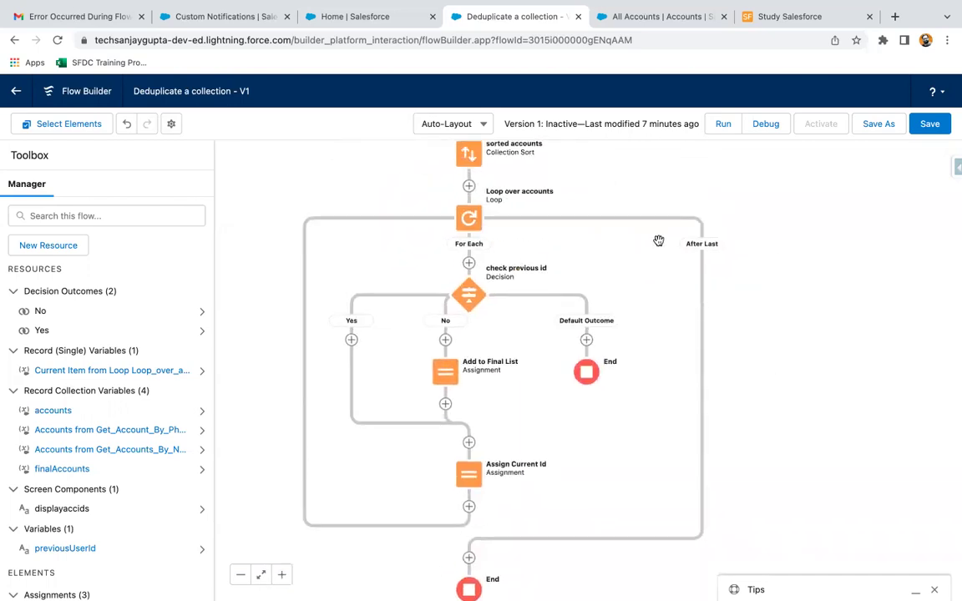
- Add a Screen element labelled "unique values" on the loop's After Last path, before the End element
{"action": "left_click_drag", "start_coordinate": [736, 358], "coordinate": [736, 281]}
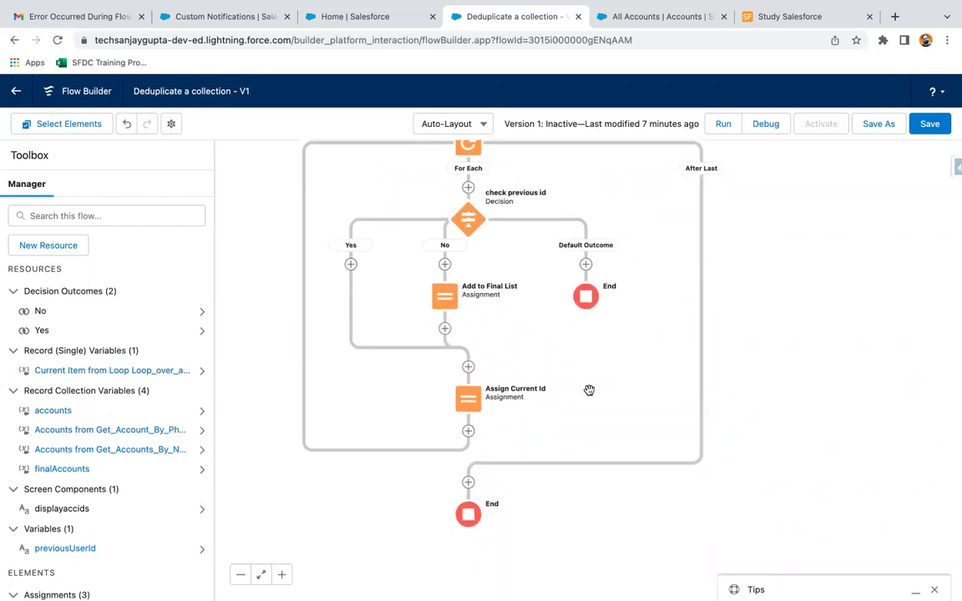
{"action": "scroll", "coordinate": [725, 426], "scroll_direction": "down", "scroll_amount": 1}
{"action": "left_click", "coordinate": [473, 443]}
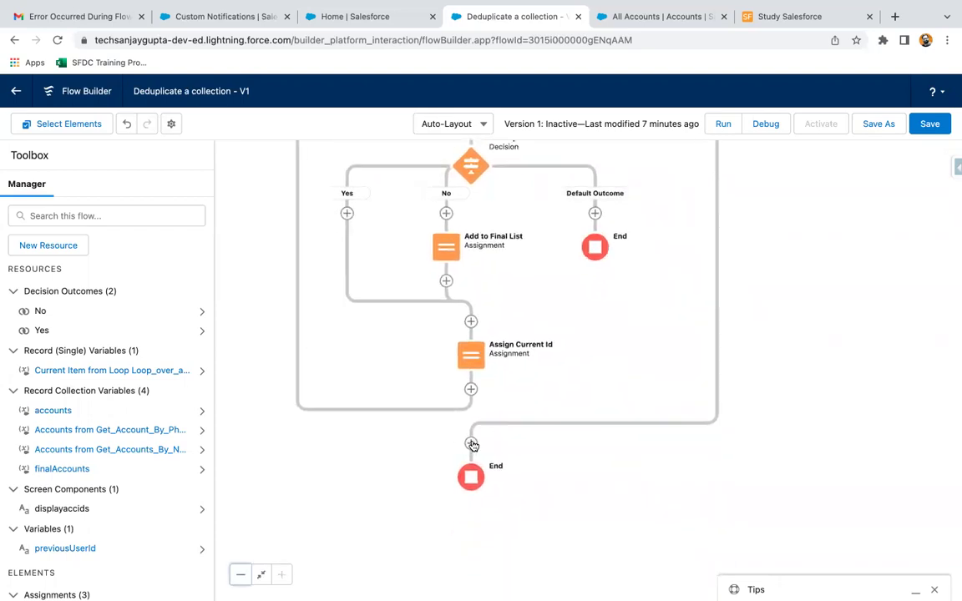
{"action": "left_click", "coordinate": [431, 543]}
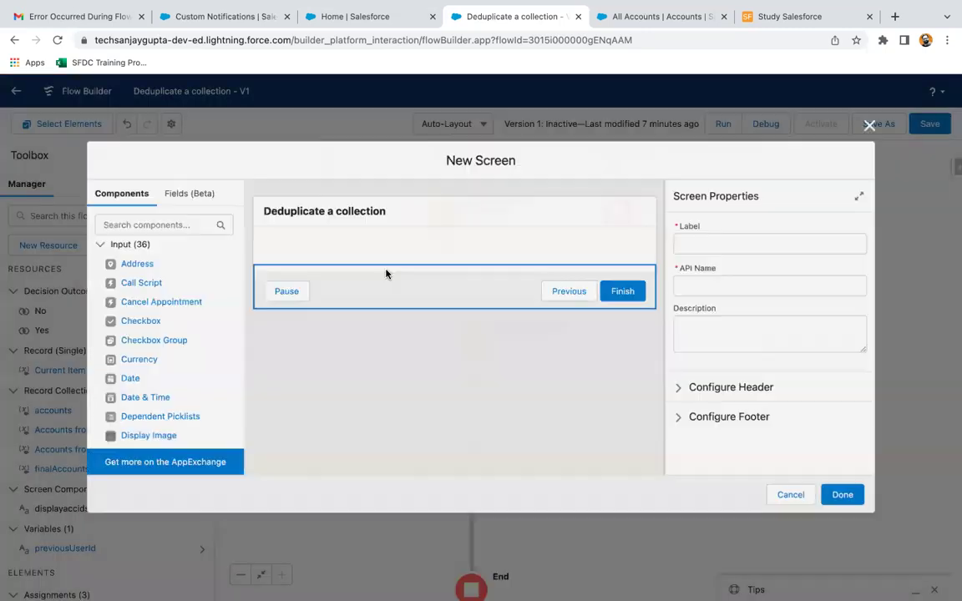
{"action": "left_click", "coordinate": [710, 244]}
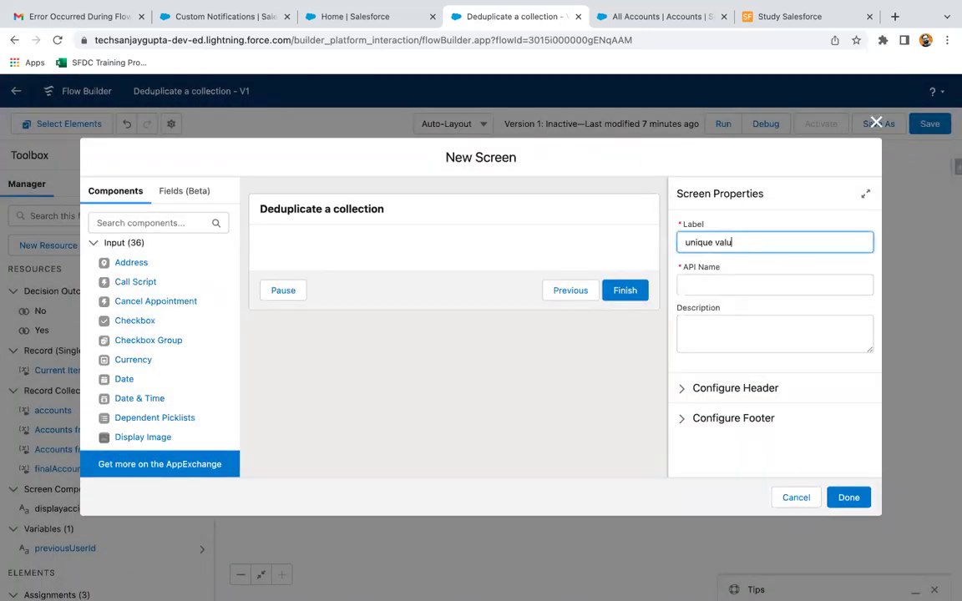
{"action": "type", "text": "unique values"}
{"action": "left_click", "coordinate": [576, 219]}
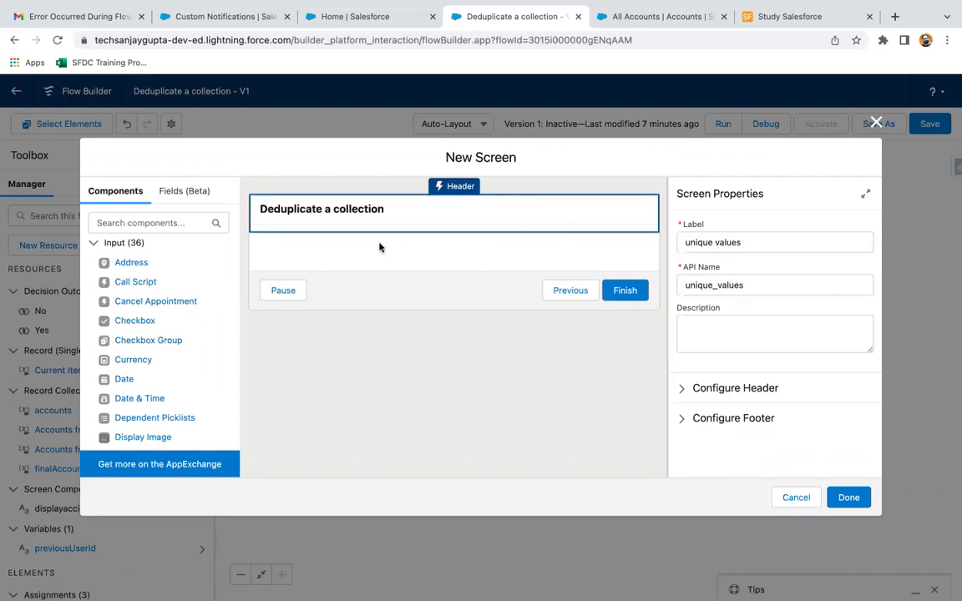
- Add a Display Text component to the unique values screen with the API name displayuniquevalues
{"action": "left_click", "coordinate": [151, 220]}
{"action": "type", "text": "dis"}
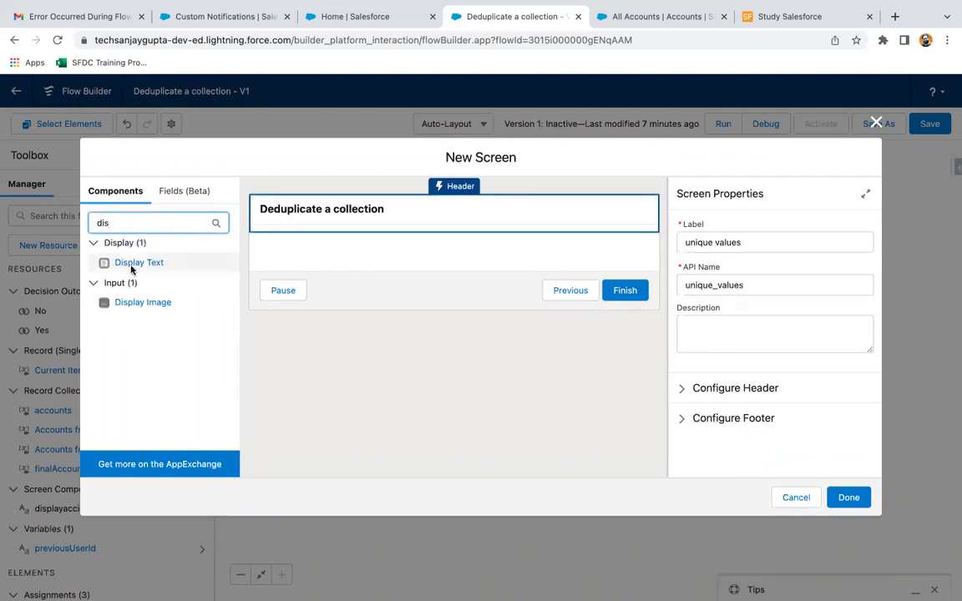
{"action": "left_click", "coordinate": [138, 262]}
{"action": "left_click", "coordinate": [721, 244]}
{"action": "type", "text": "displayuniquevalues"}
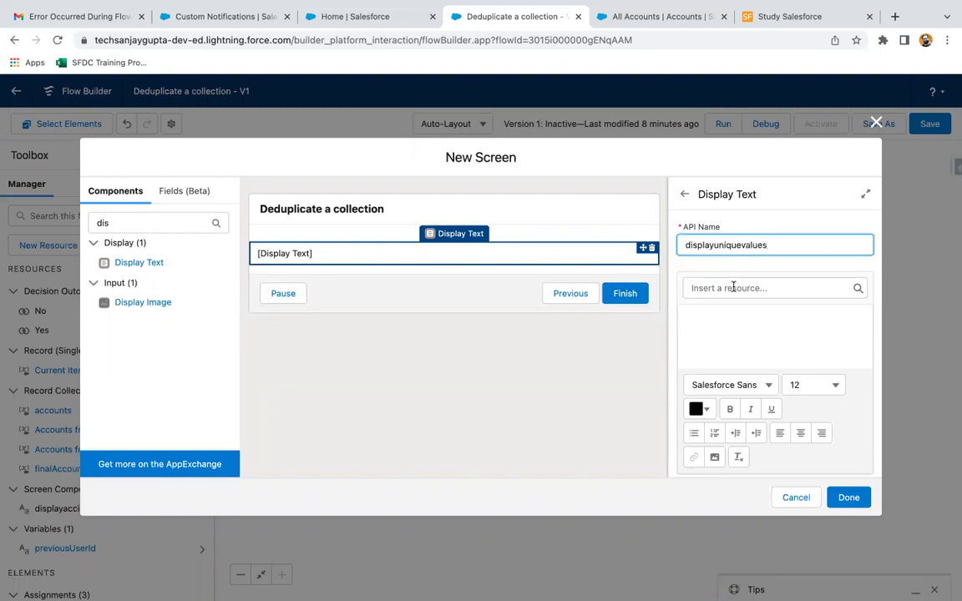
- Insert the finalAccounts collection as the display text's resource, and finish the screen element
{"action": "left_click", "coordinate": [732, 287]}
{"action": "type", "text": "acc"}
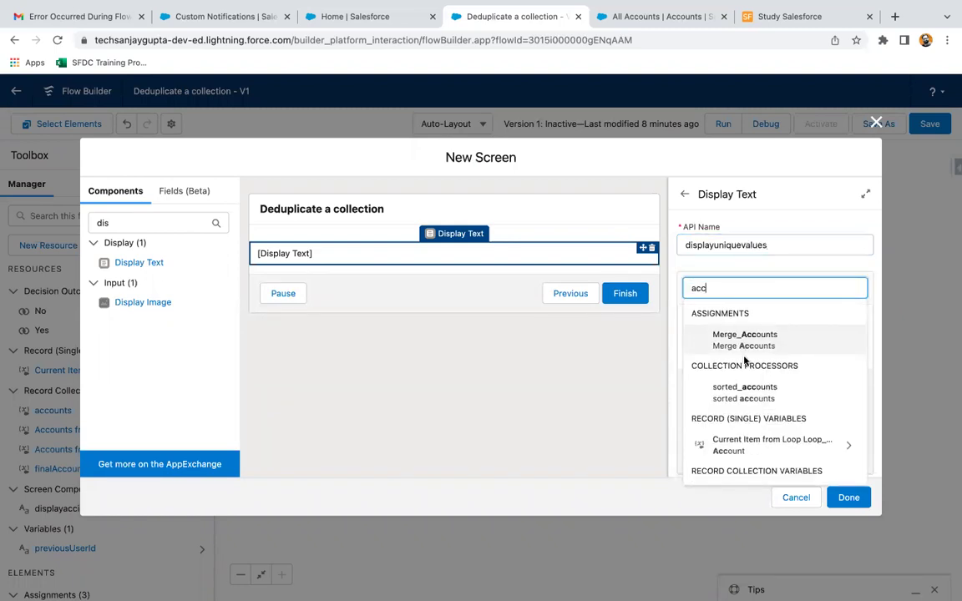
{"action": "scroll", "coordinate": [744, 360], "scroll_direction": "down", "scroll_amount": 1}
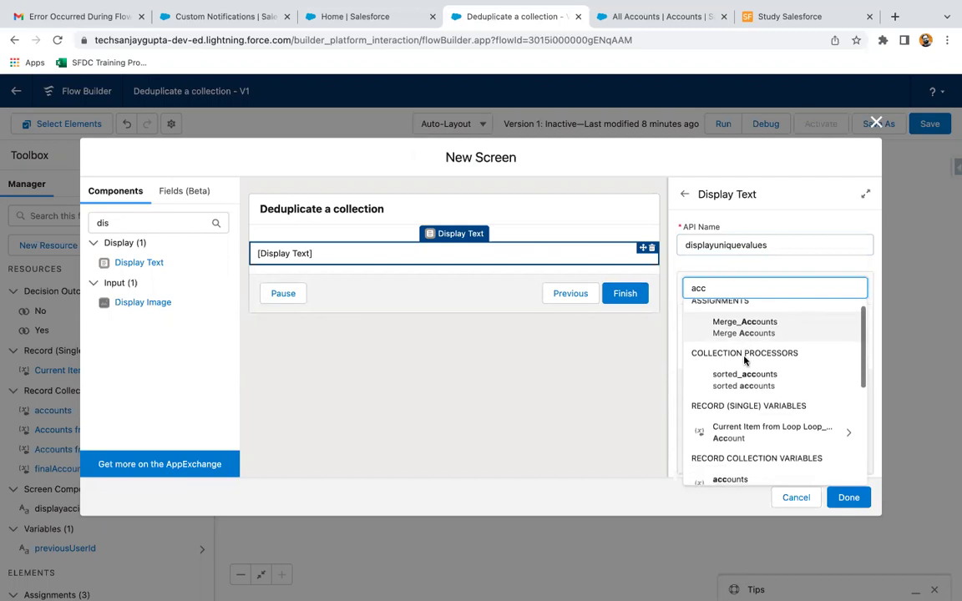
{"action": "key", "text": "BackSpace"}
{"action": "key", "text": "BackSpace"}
{"action": "key", "text": "BackSpace"}
{"action": "type", "text": "final"}
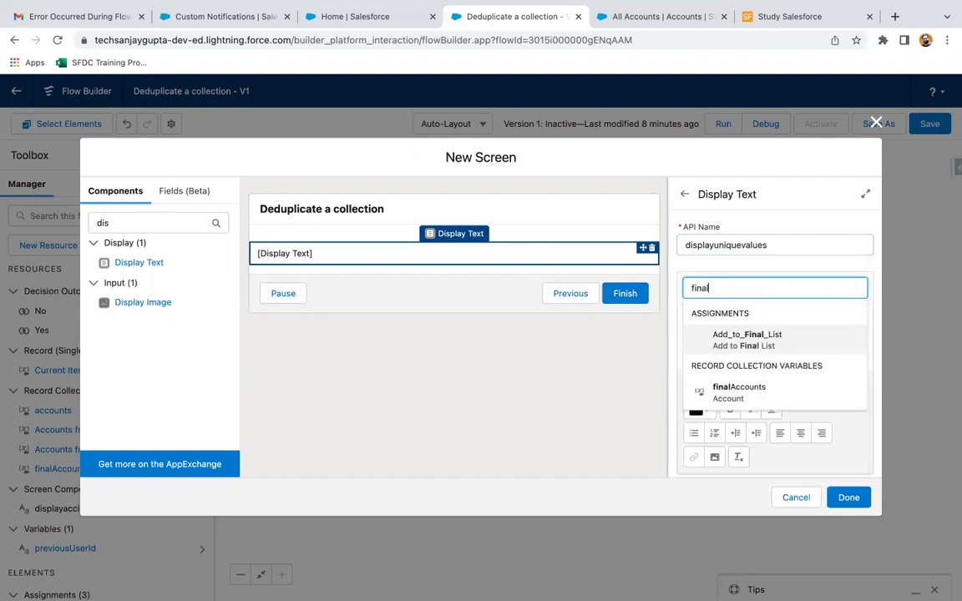
{"action": "left_click", "coordinate": [740, 398]}
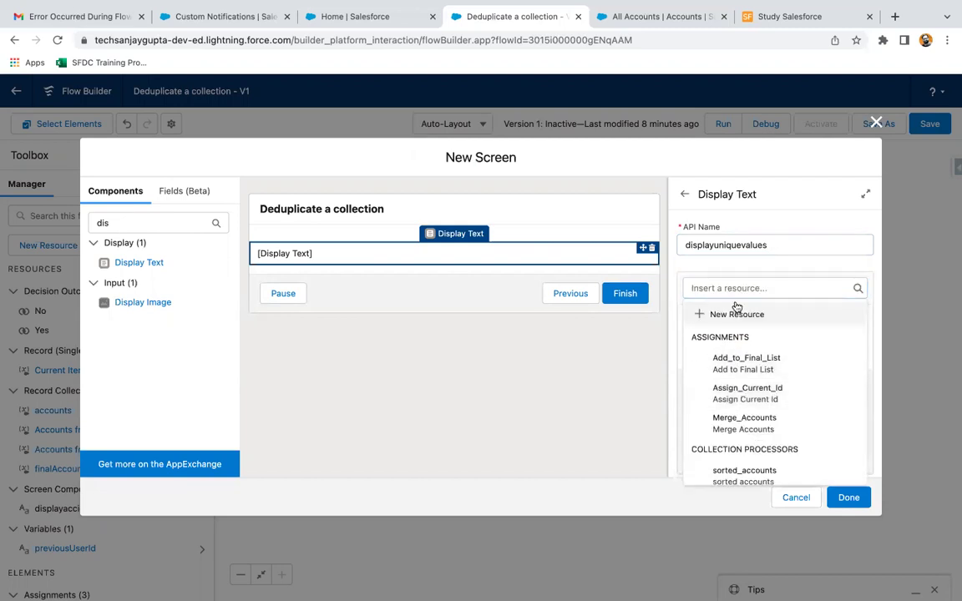
{"action": "type", "text": "final"}
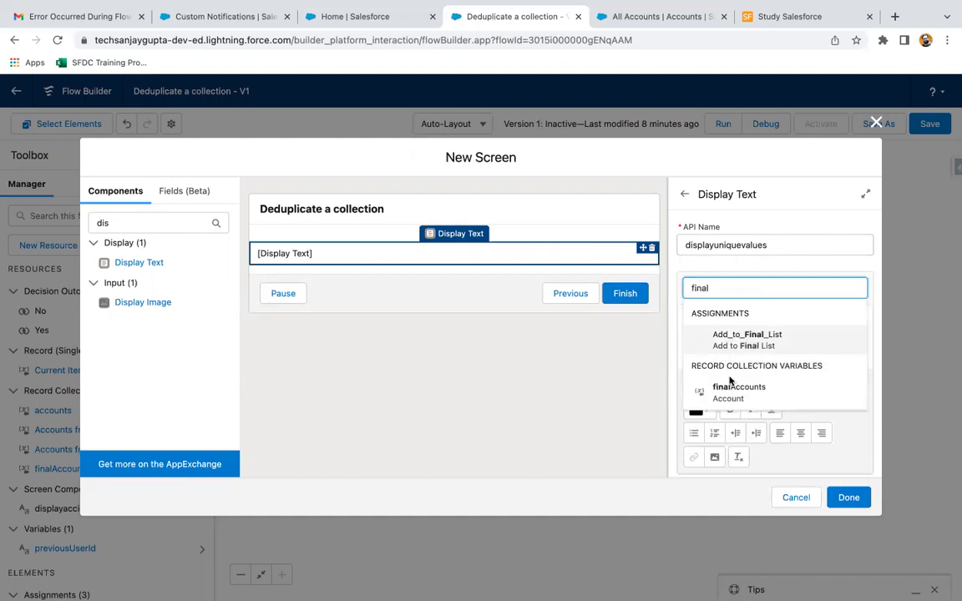
{"action": "left_click", "coordinate": [731, 389]}
{"action": "left_click", "coordinate": [848, 496]}
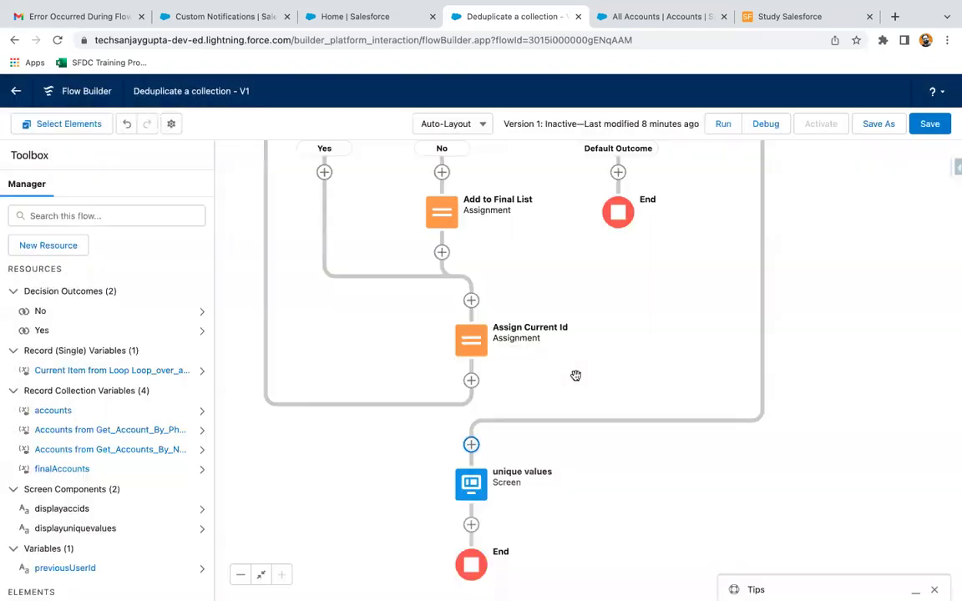
- Save the flow and run it in debug mode with the default debug options
{"action": "left_click", "coordinate": [929, 125]}
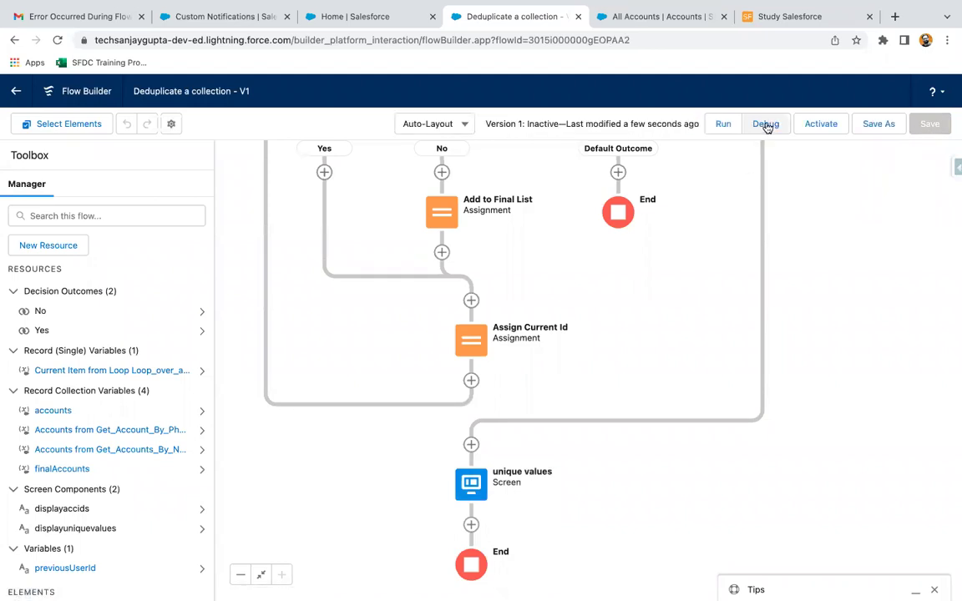
{"action": "left_click", "coordinate": [765, 123]}
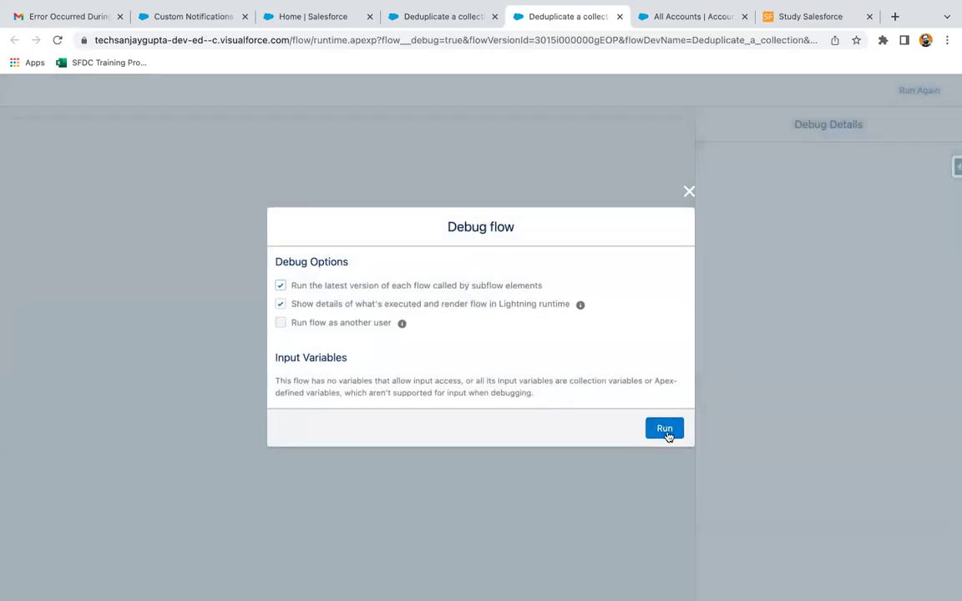
{"action": "left_click", "coordinate": [666, 430]}
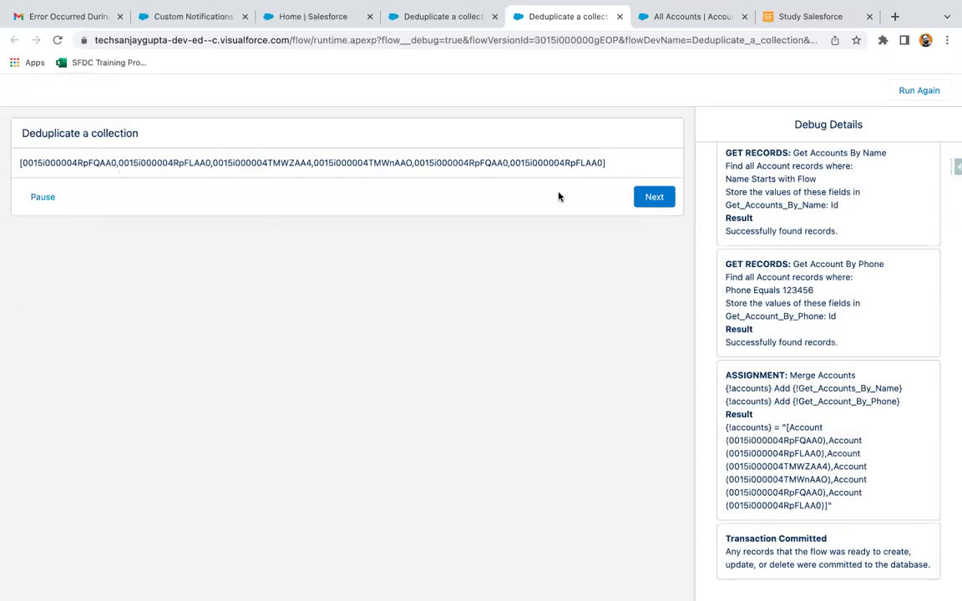
- Advance the debug run to the unique values screen and examine the loop, decision and assignment entries in the debug details
{"action": "left_click", "coordinate": [655, 197]}
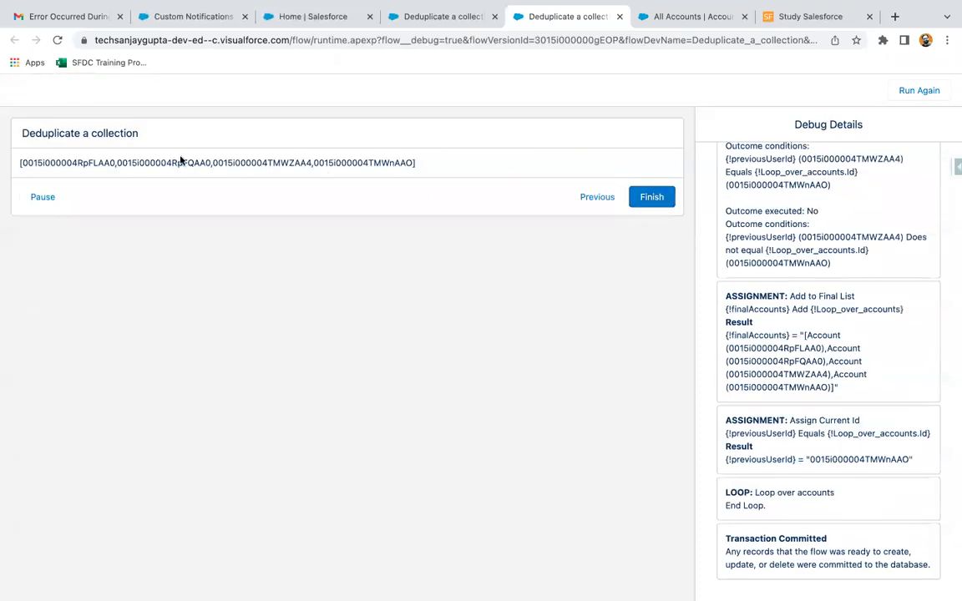
{"action": "scroll", "coordinate": [791, 373], "scroll_direction": "up", "scroll_amount": 3}
{"action": "scroll", "coordinate": [791, 374], "scroll_direction": "up", "scroll_amount": 2}
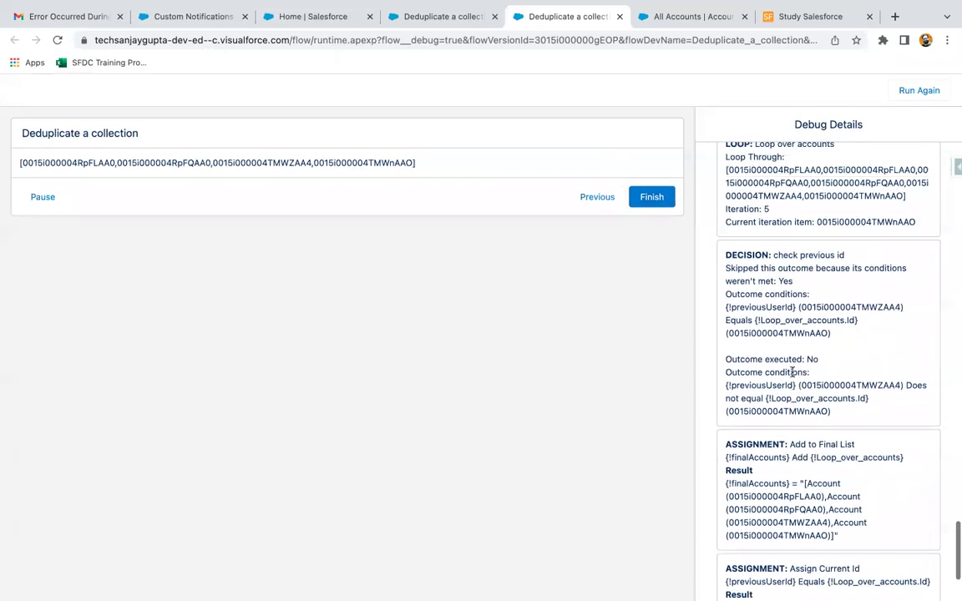
{"action": "scroll", "coordinate": [791, 373], "scroll_direction": "down", "scroll_amount": 1}
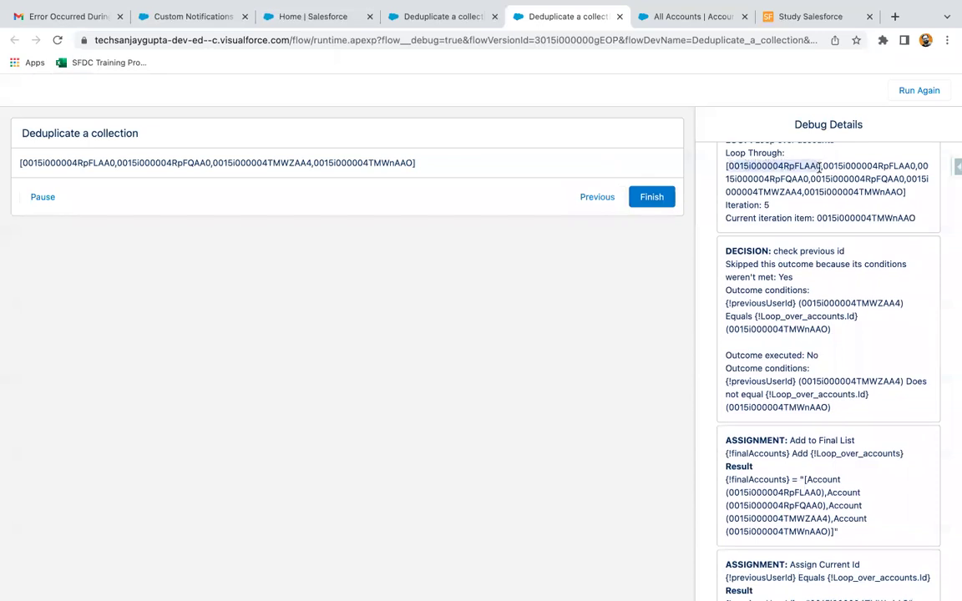
{"action": "scroll", "coordinate": [819, 166], "scroll_direction": "up", "scroll_amount": 2}
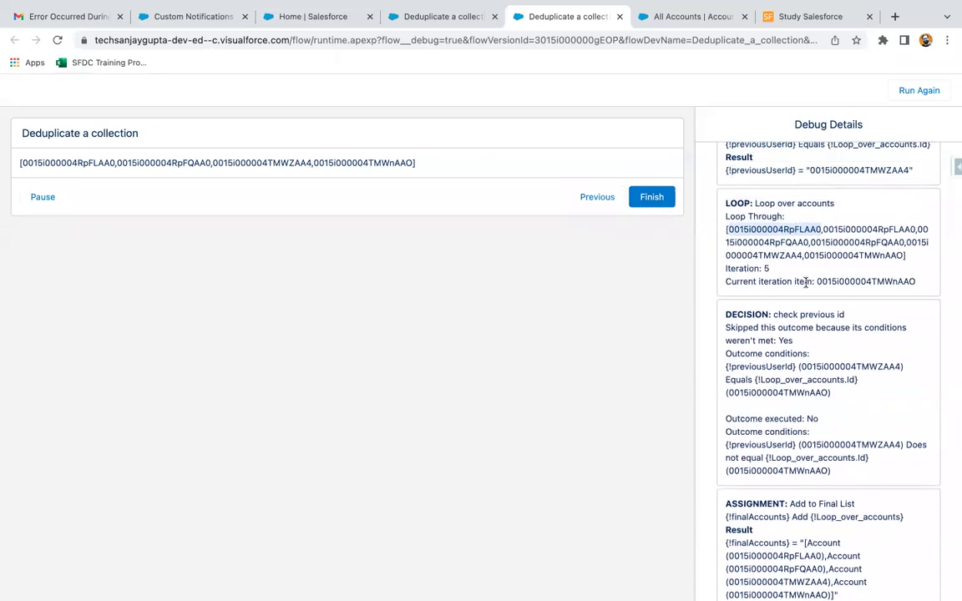
- Review the debug details back through the loop iterations and collection sort to the account Ids screen's displayaccids value
{"action": "scroll", "coordinate": [802, 275], "scroll_direction": "up", "scroll_amount": 5}
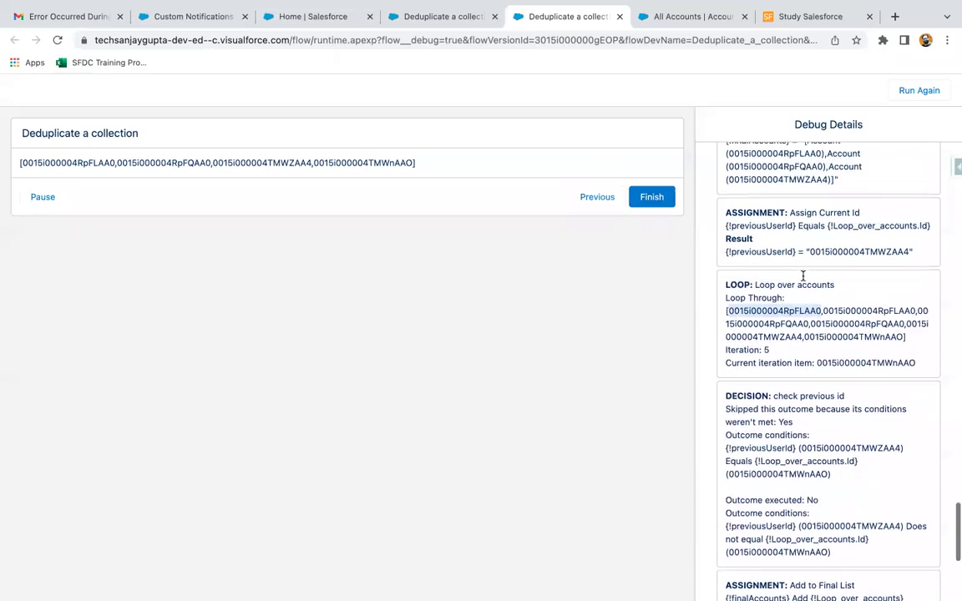
{"action": "scroll", "coordinate": [802, 279], "scroll_direction": "up", "scroll_amount": 10}
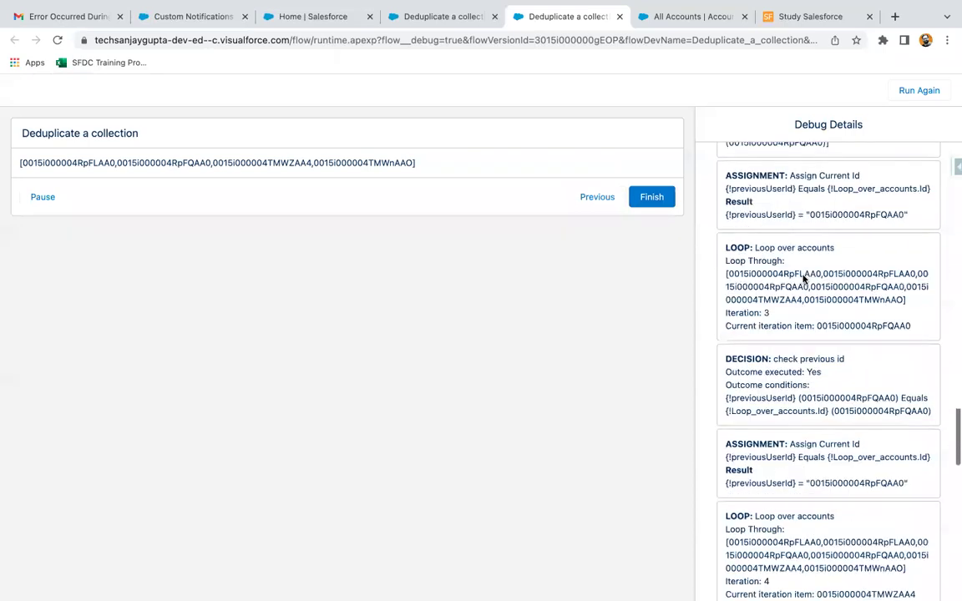
{"action": "scroll", "coordinate": [802, 280], "scroll_direction": "up", "scroll_amount": 5}
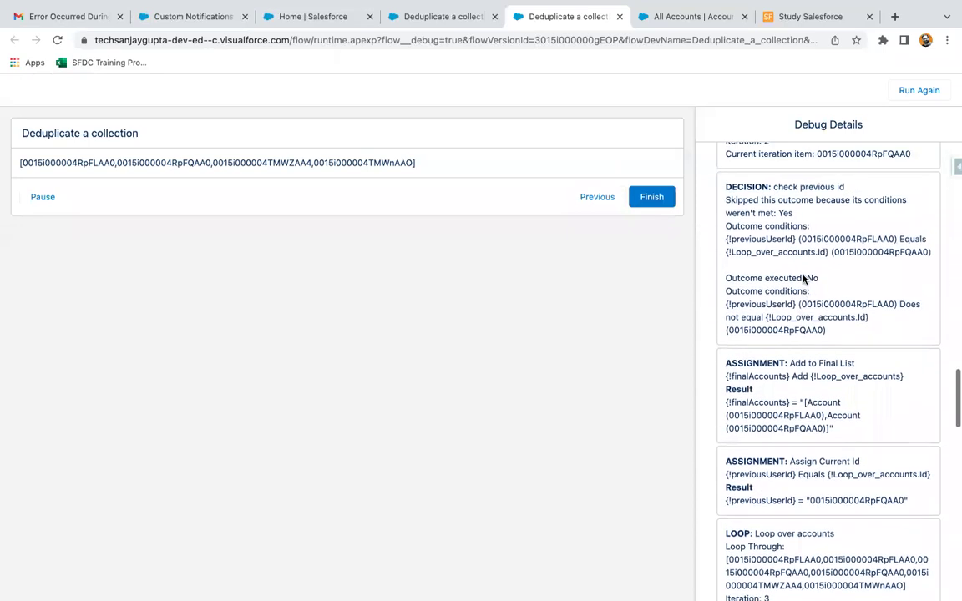
{"action": "scroll", "coordinate": [802, 277], "scroll_direction": "up", "scroll_amount": 10}
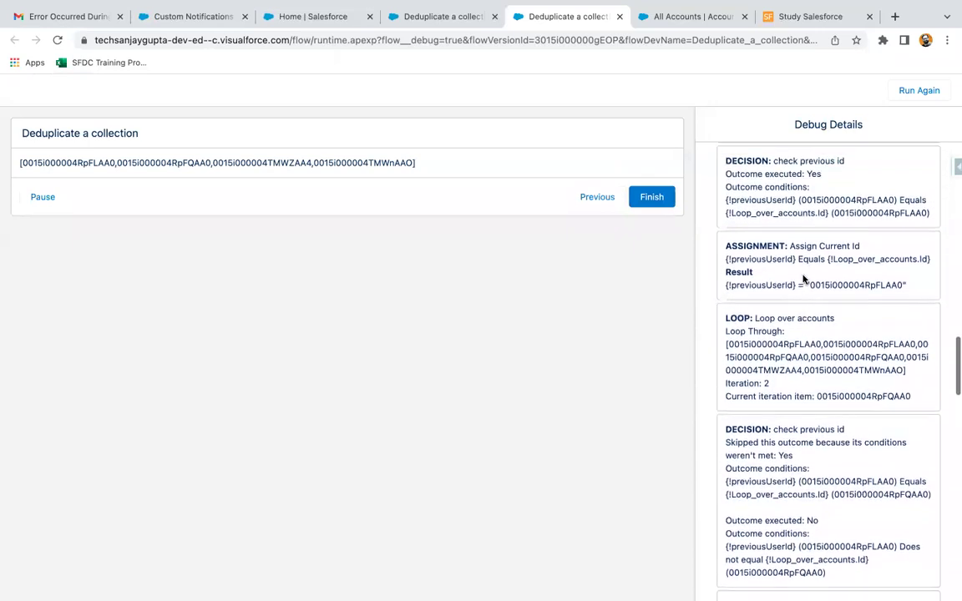
{"action": "scroll", "coordinate": [802, 280], "scroll_direction": "up", "scroll_amount": 10}
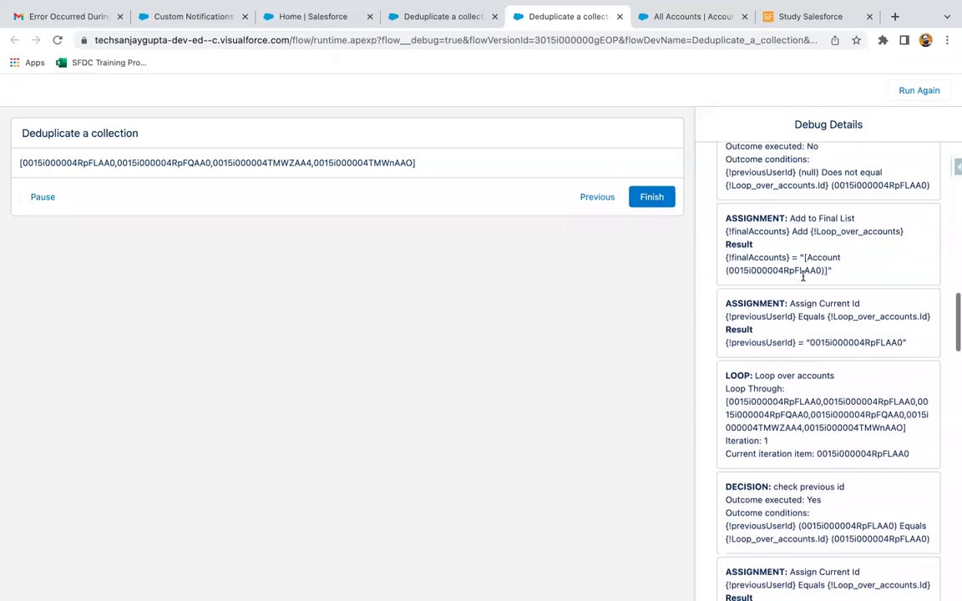
{"action": "scroll", "coordinate": [802, 279], "scroll_direction": "up", "scroll_amount": 8}
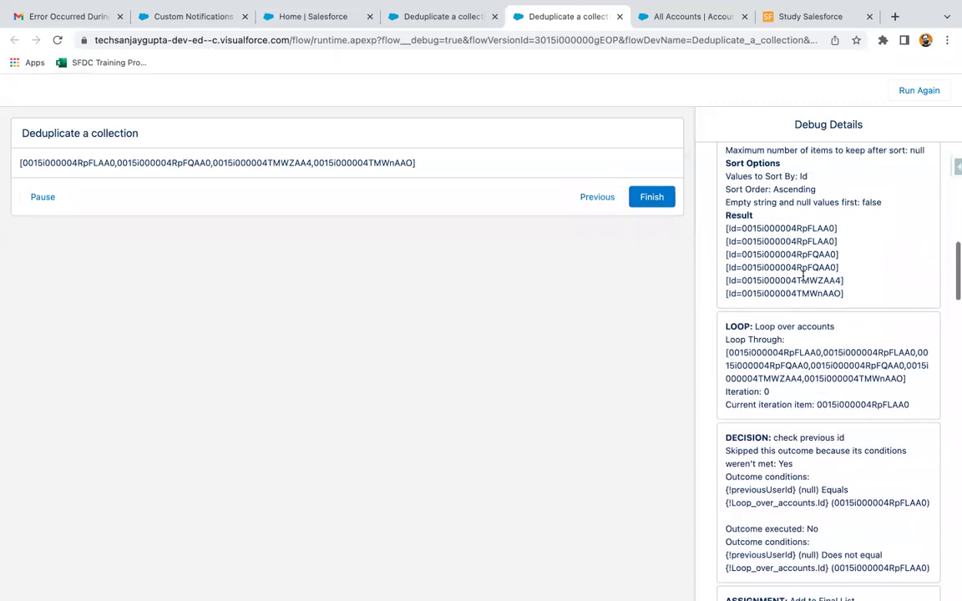
{"action": "scroll", "coordinate": [804, 279], "scroll_direction": "up", "scroll_amount": 5}
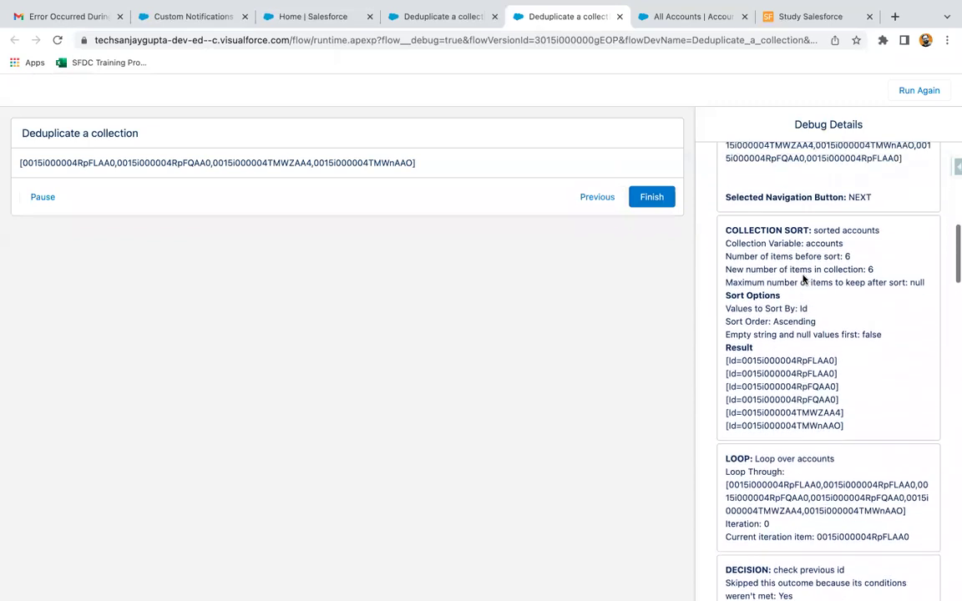
{"action": "scroll", "coordinate": [804, 279], "scroll_direction": "up", "scroll_amount": 1}
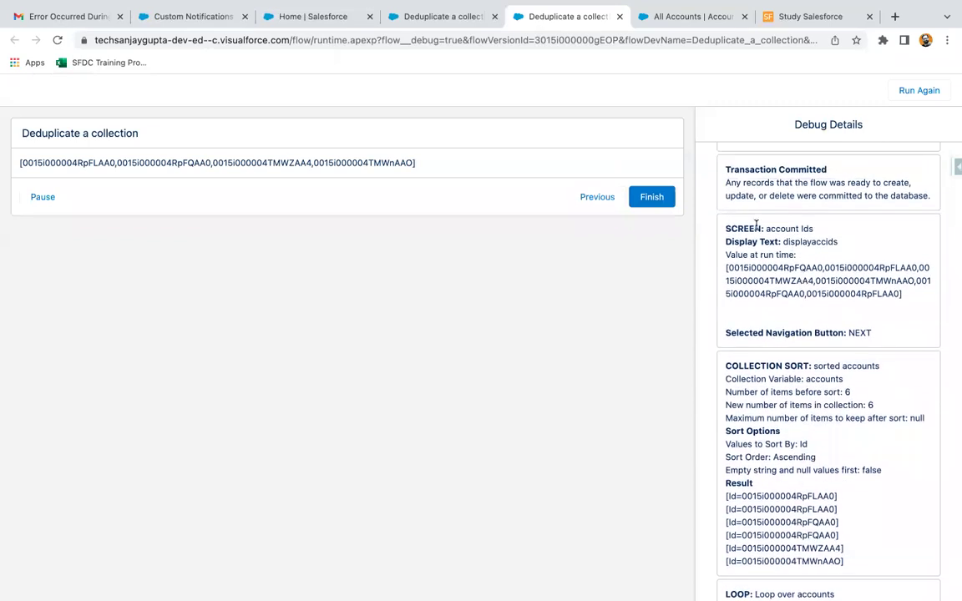
{"action": "left_click_drag", "start_coordinate": [727, 226], "coordinate": [917, 303]}
{"action": "left_click", "coordinate": [838, 326]}
- Return to the flow canvas and examine the path from Merge Accounts through the loop to the unique values screen
{"action": "left_click", "coordinate": [437, 17]}
{"action": "left_click_drag", "start_coordinate": [702, 303], "coordinate": [706, 530]}
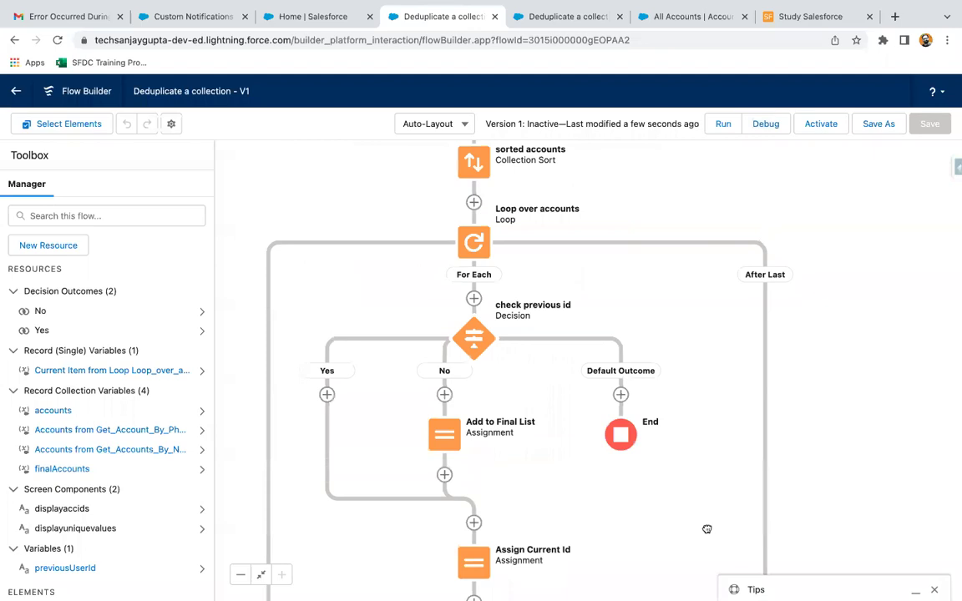
{"action": "scroll", "coordinate": [684, 277], "scroll_direction": "up", "scroll_amount": 5}
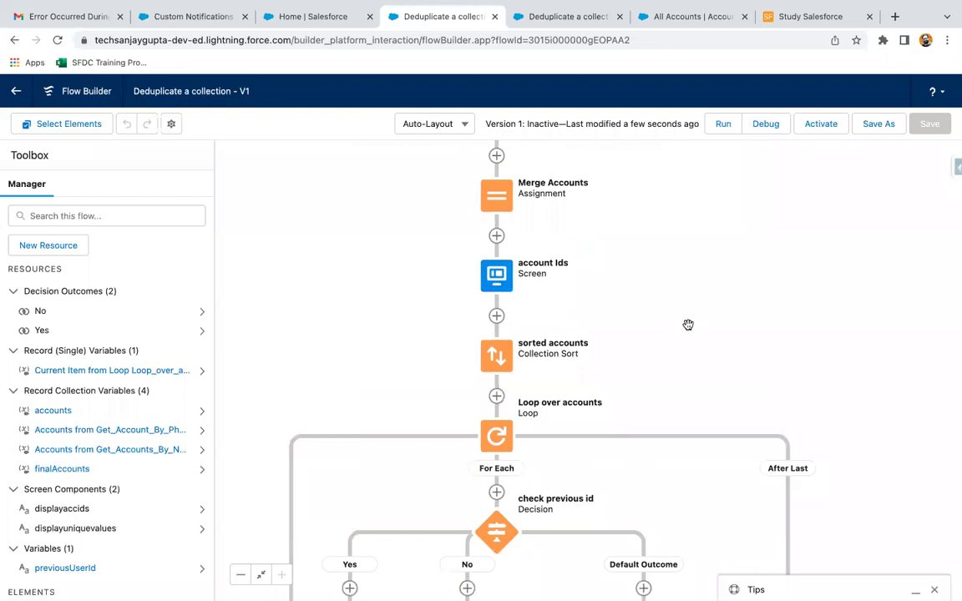
{"action": "scroll", "coordinate": [691, 342], "scroll_direction": "down", "scroll_amount": 8}
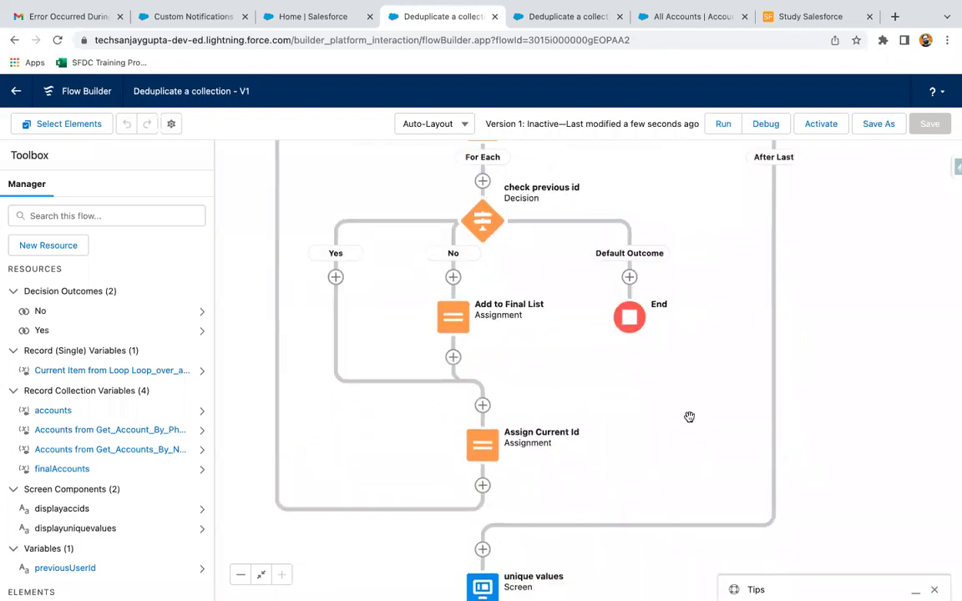
{"action": "scroll", "coordinate": [689, 416], "scroll_direction": "down", "scroll_amount": 3}
{"action": "scroll", "coordinate": [684, 468], "scroll_direction": "down", "scroll_amount": 1}
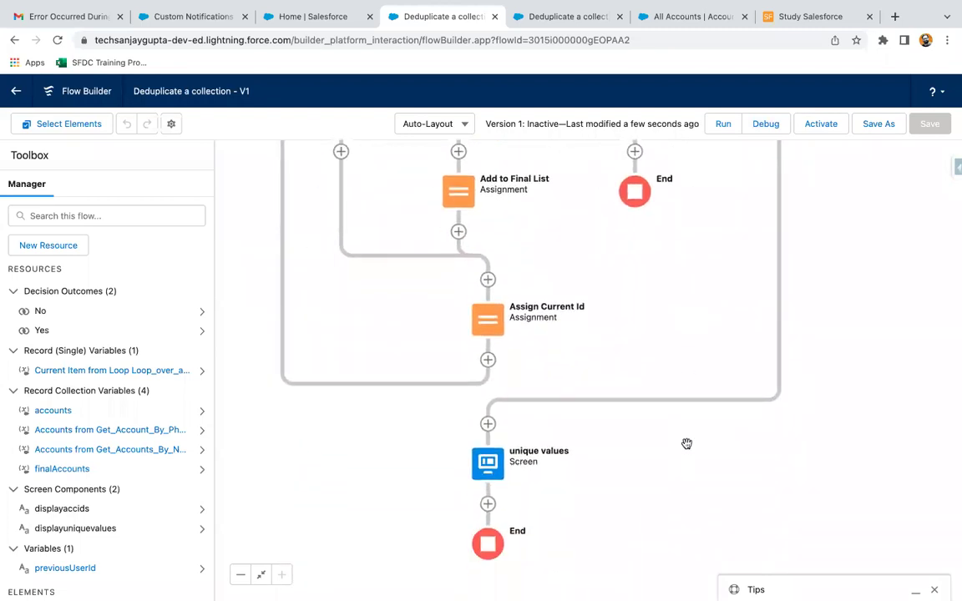
- Search the debug run page for the first and second account IDs in the displayaccids value to compare their occurrences
{"action": "left_click", "coordinate": [575, 18]}
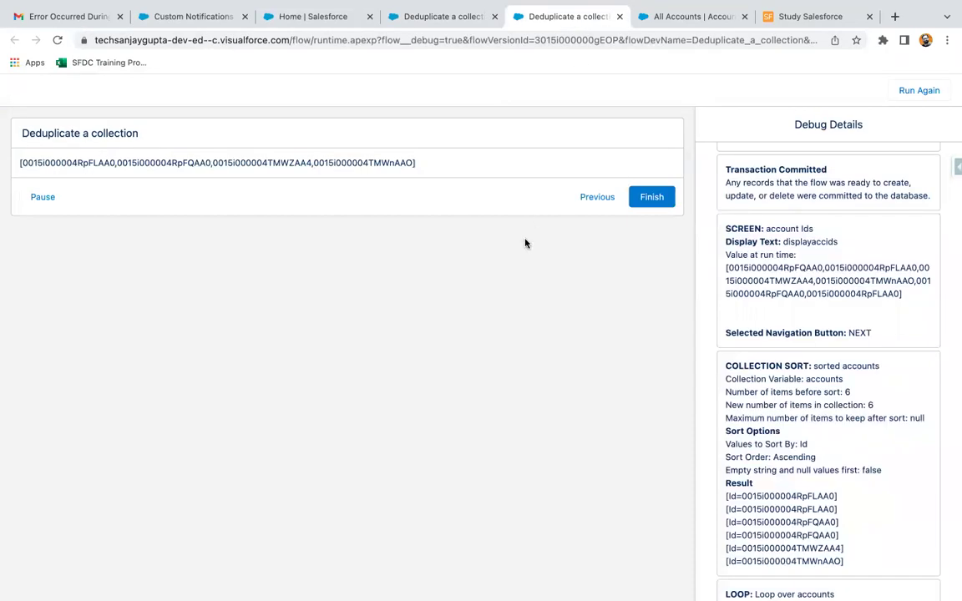
{"action": "left_click_drag", "start_coordinate": [727, 267], "coordinate": [810, 267]}
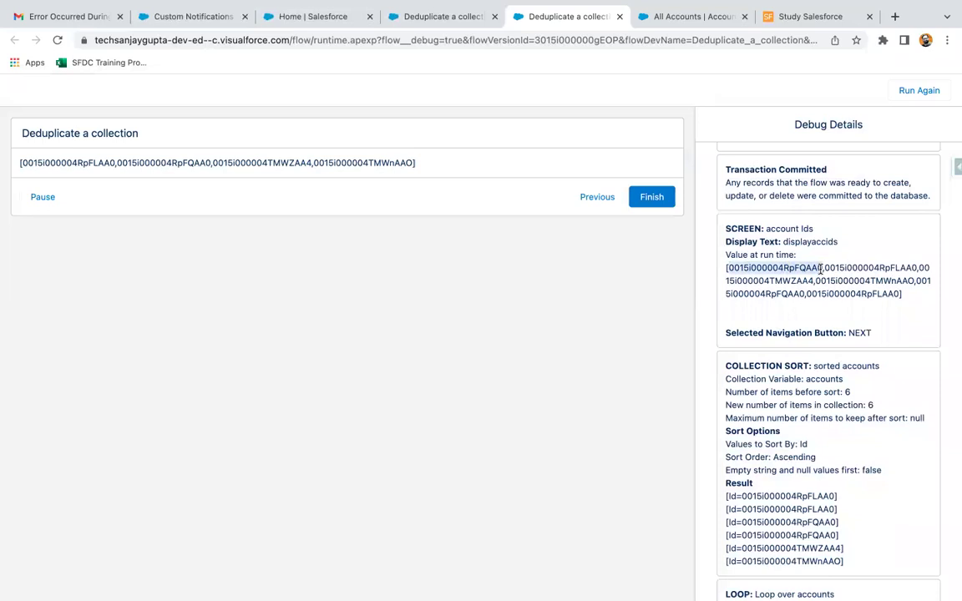
{"action": "key", "text": "super+f"}
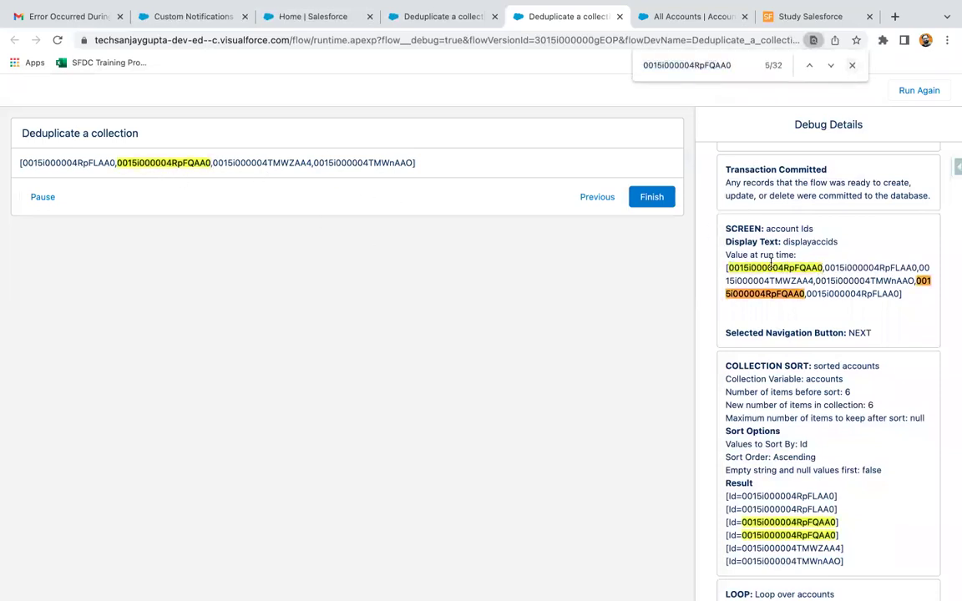
{"action": "left_click_drag", "start_coordinate": [824, 267], "coordinate": [907, 269]}
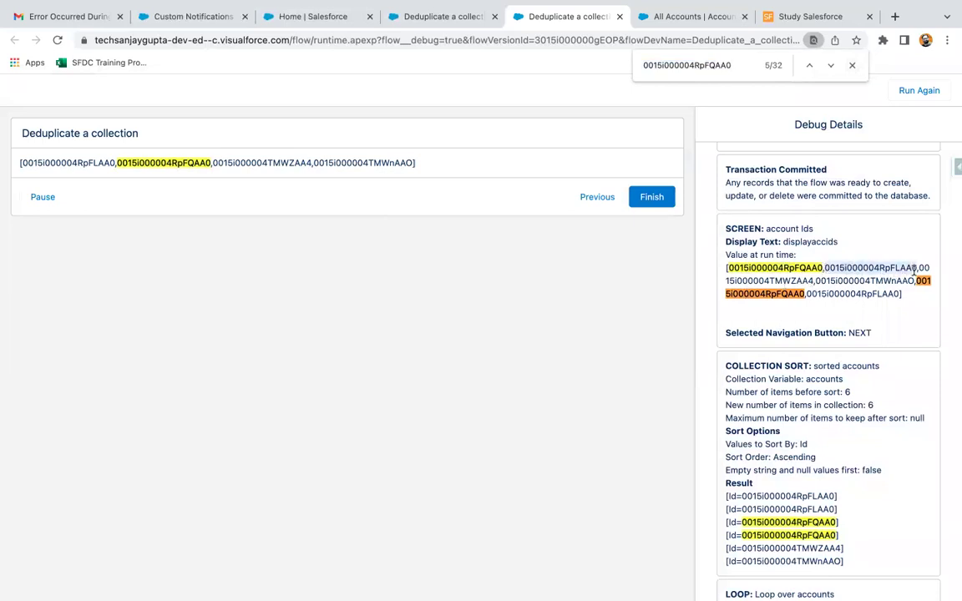
{"action": "key", "text": "super+c"}
{"action": "key", "text": "super+f"}
{"action": "key", "text": "super+v"}
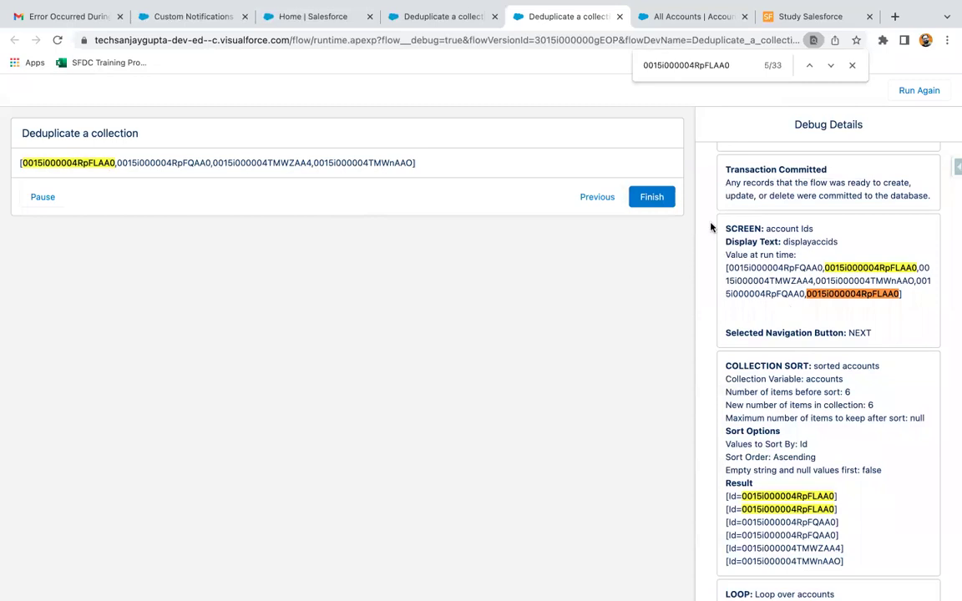
{"action": "left_click", "coordinate": [852, 65]}
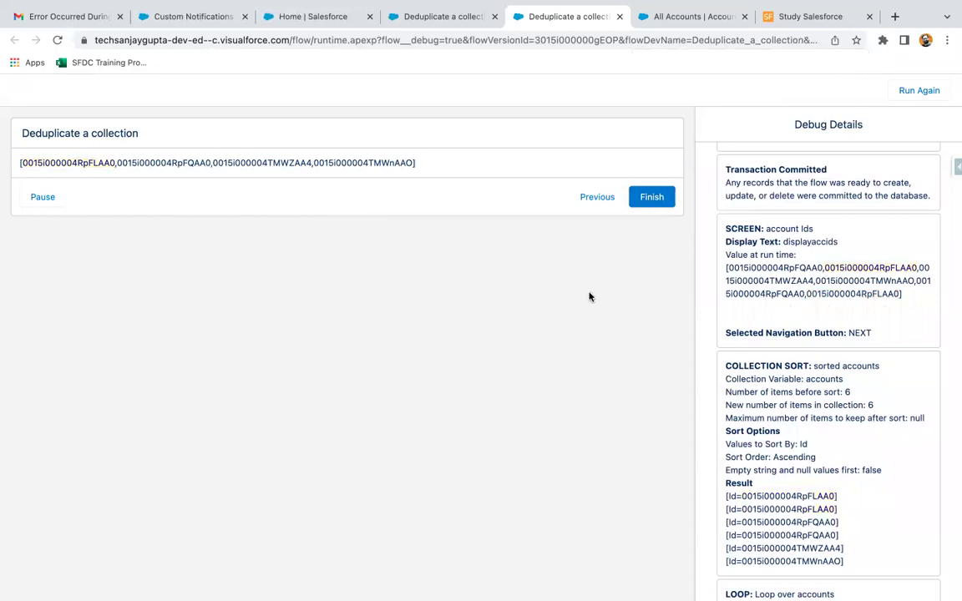
- Check the remaining debug entries through the end of the loop, and review the flow canvas up to the account Ids screen
{"action": "scroll", "coordinate": [726, 408], "scroll_direction": "down", "scroll_amount": 5}
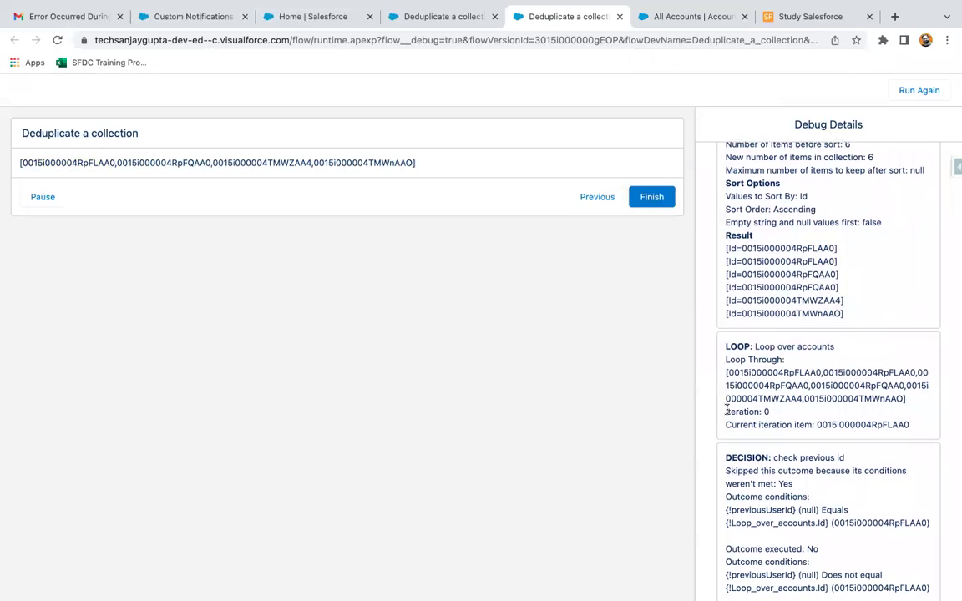
{"action": "scroll", "coordinate": [726, 408], "scroll_direction": "down", "scroll_amount": 15}
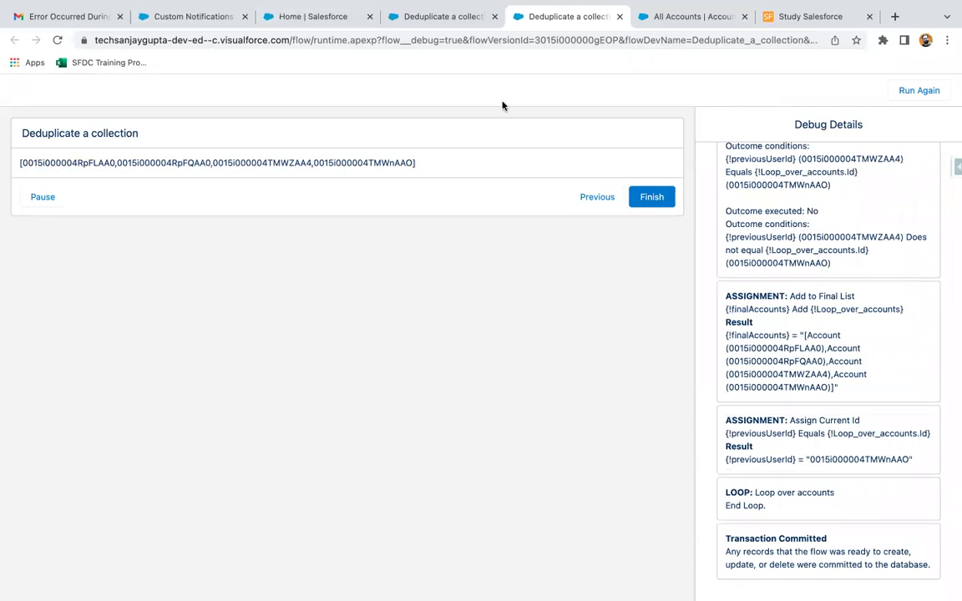
{"action": "left_click", "coordinate": [429, 17]}
{"action": "left_click_drag", "start_coordinate": [715, 304], "coordinate": [716, 448]}
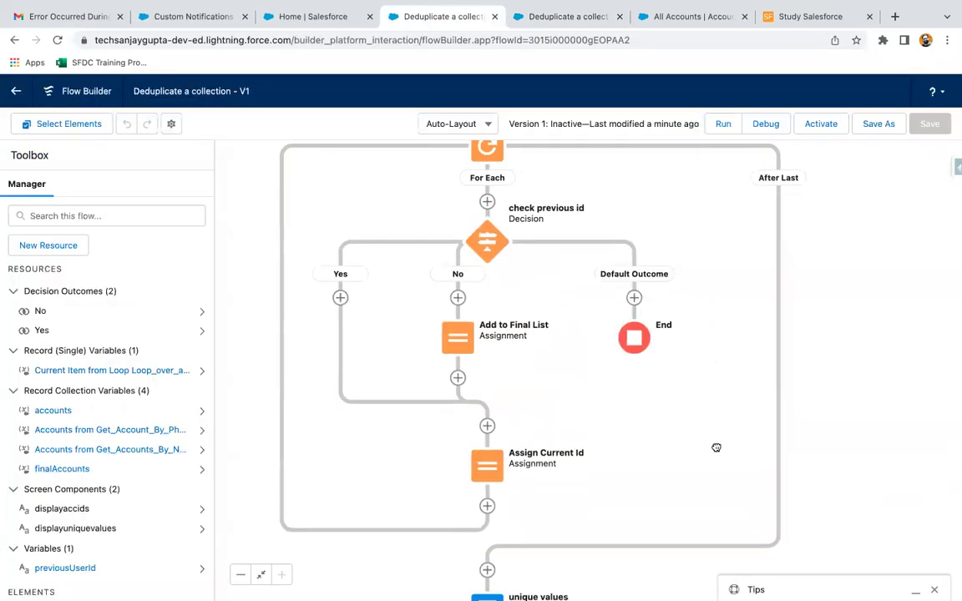
{"action": "left_click_drag", "start_coordinate": [714, 293], "coordinate": [715, 423]}
{"action": "left_click_drag", "start_coordinate": [697, 217], "coordinate": [697, 283]}
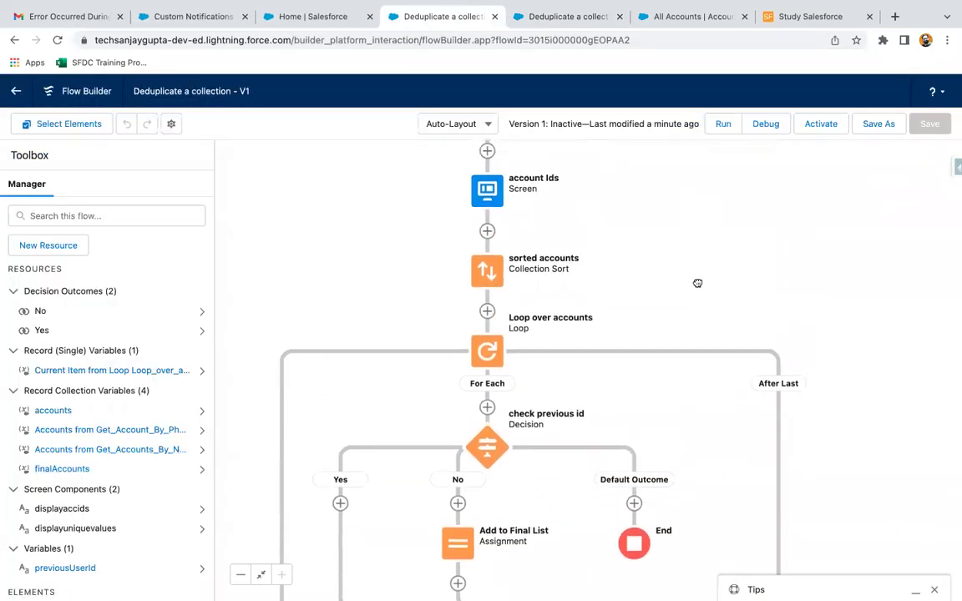